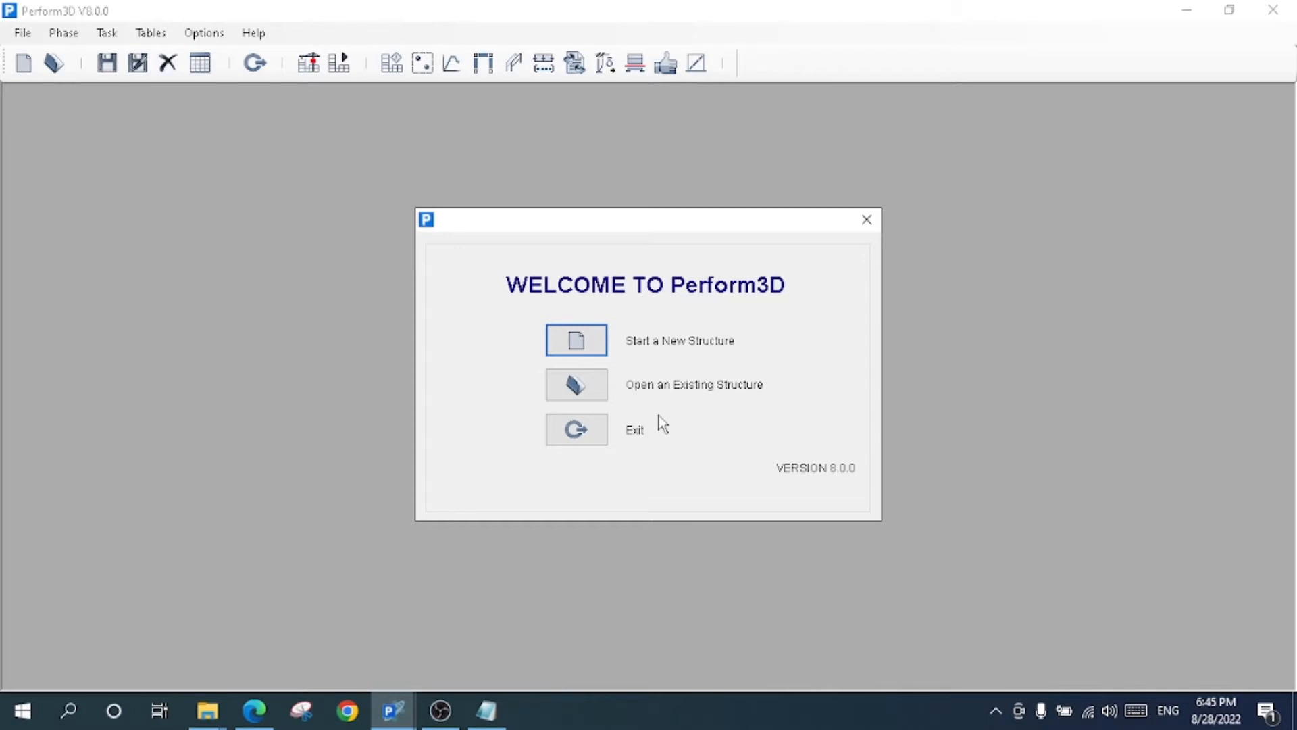
Step: Open the existing recent structure "Start Up" and accept its overall structure information
click(577, 389)
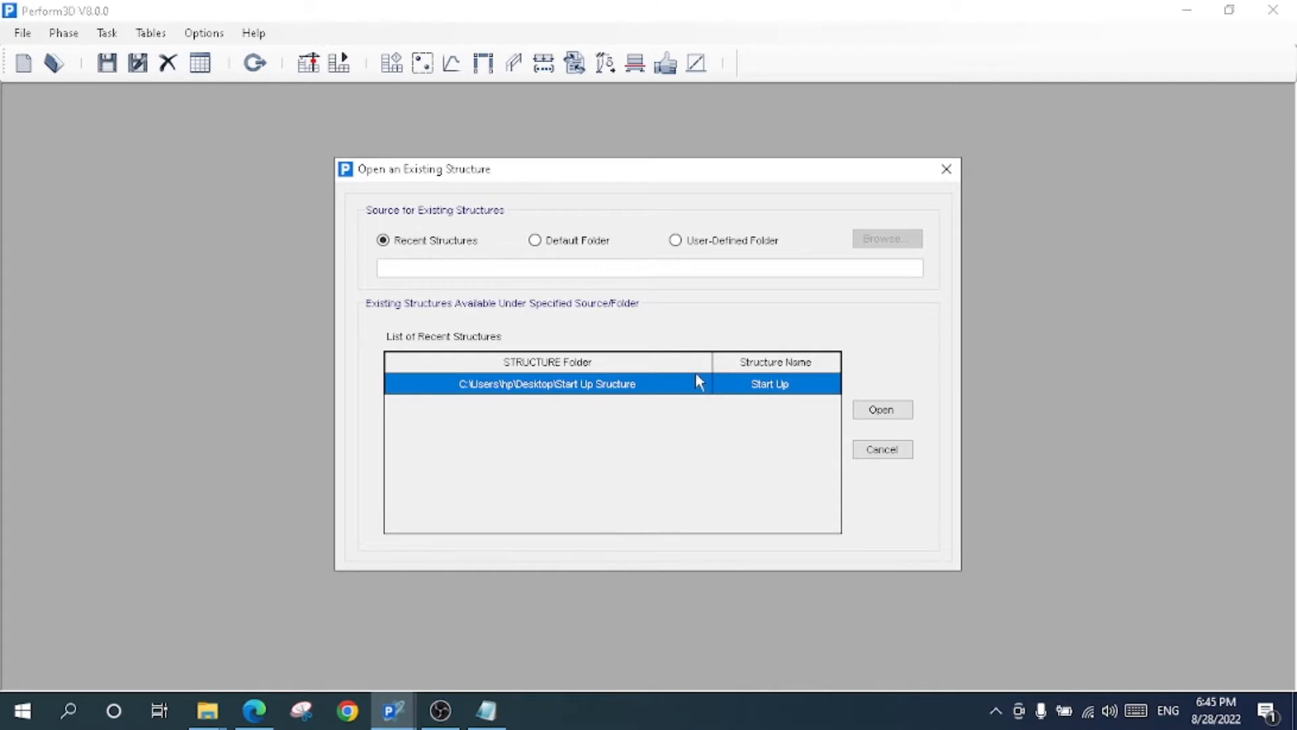
click(875, 411)
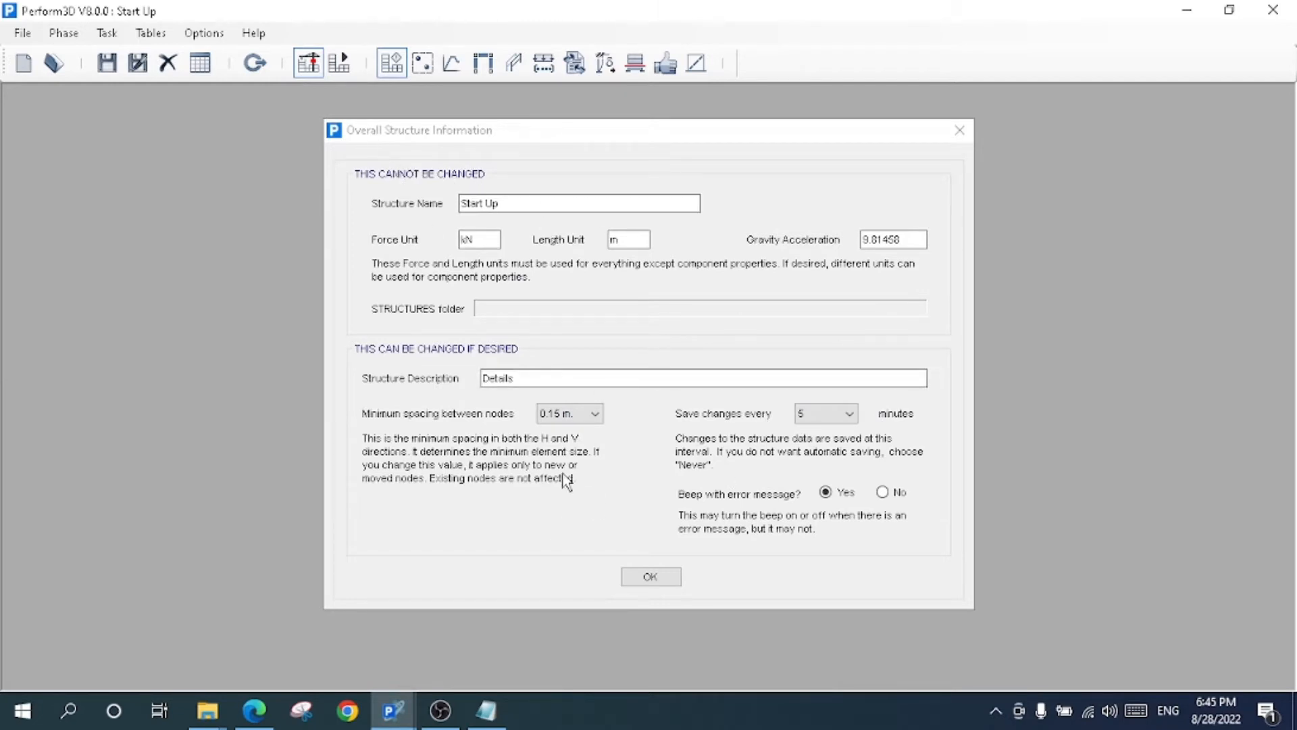
click(662, 578)
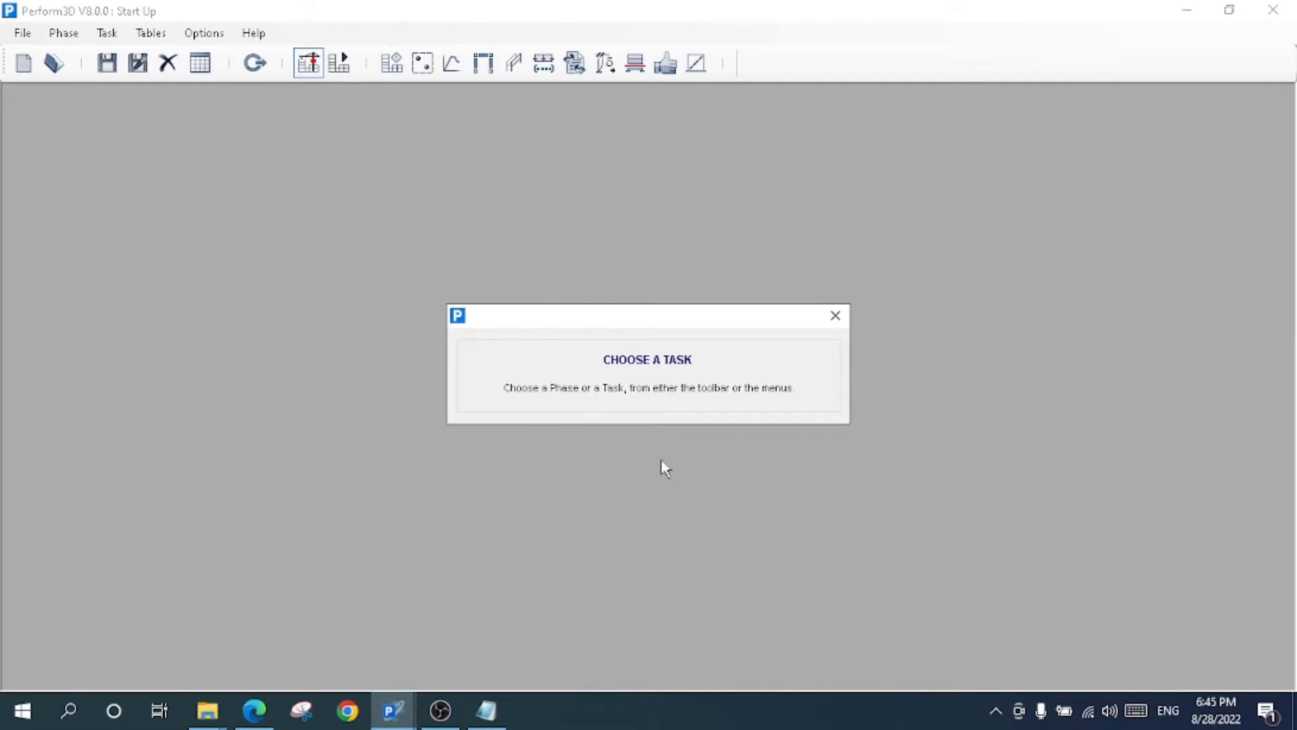
Step: Switch to the analysis phase and open the load case setup
click(310, 68)
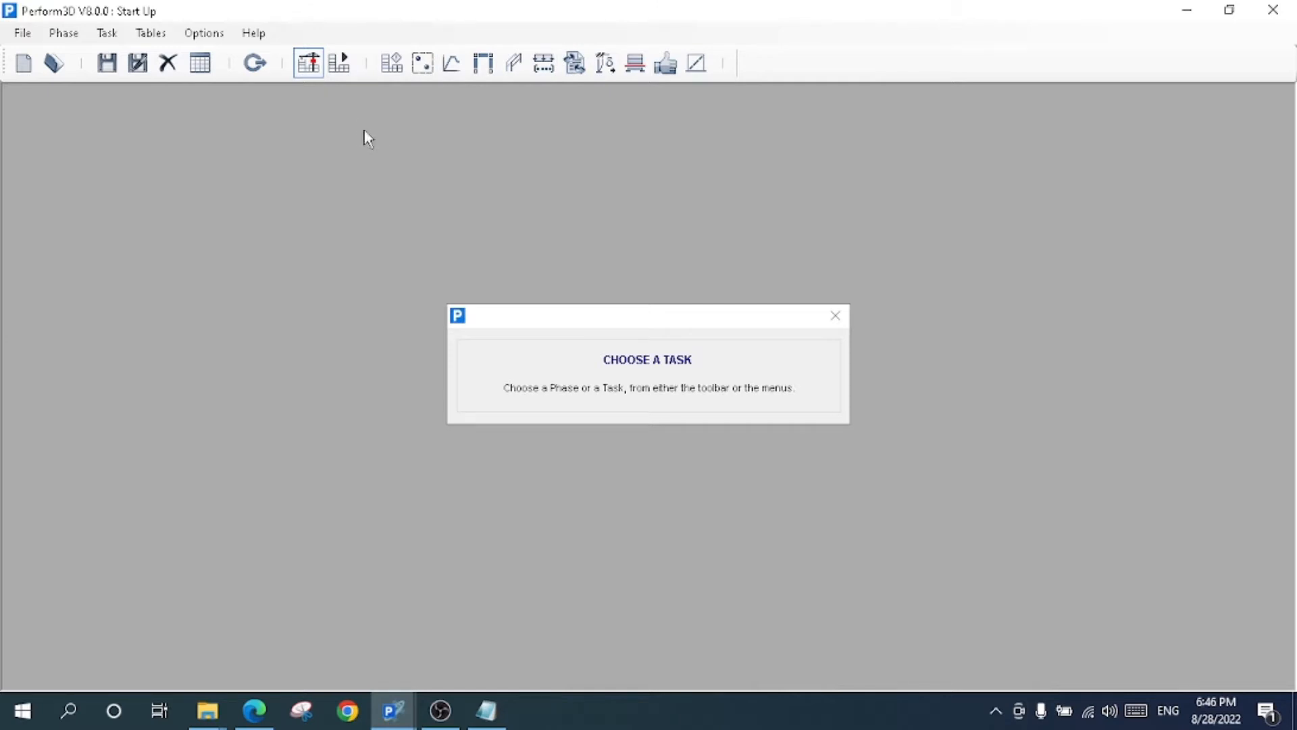
click(340, 64)
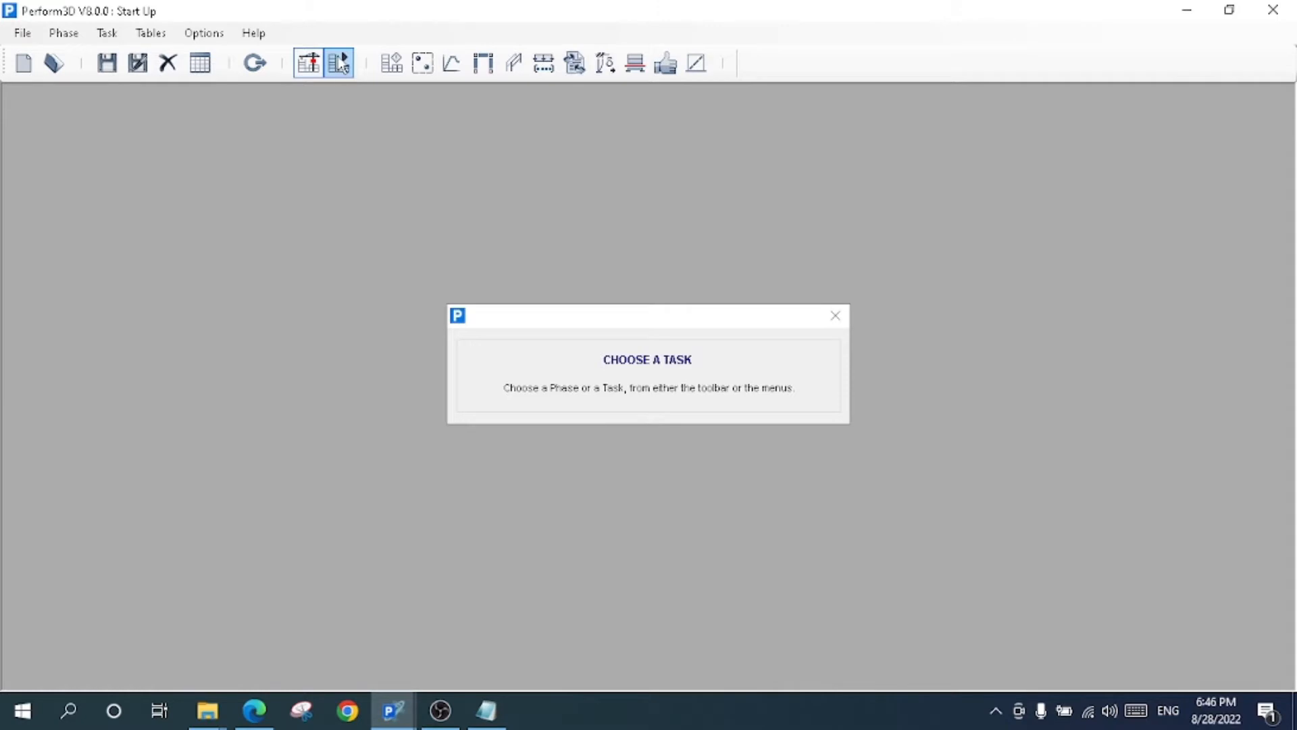
click(340, 64)
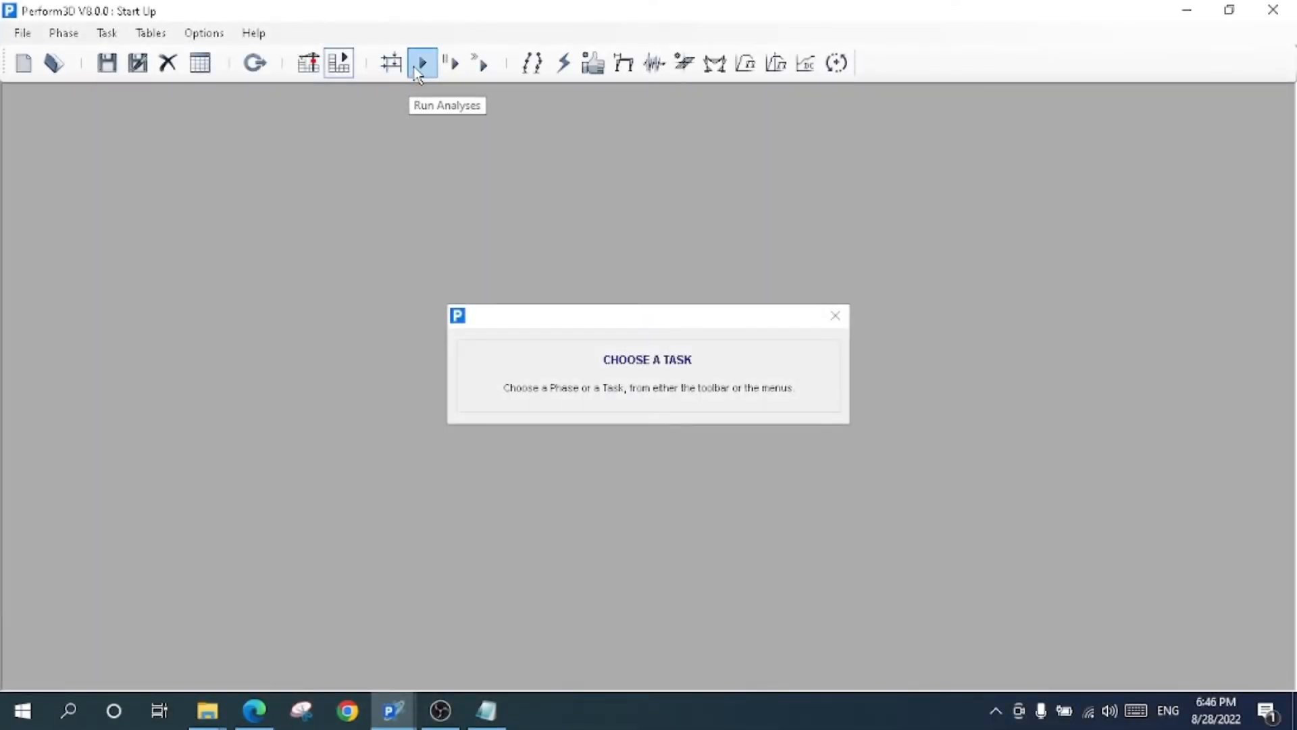
click(451, 66)
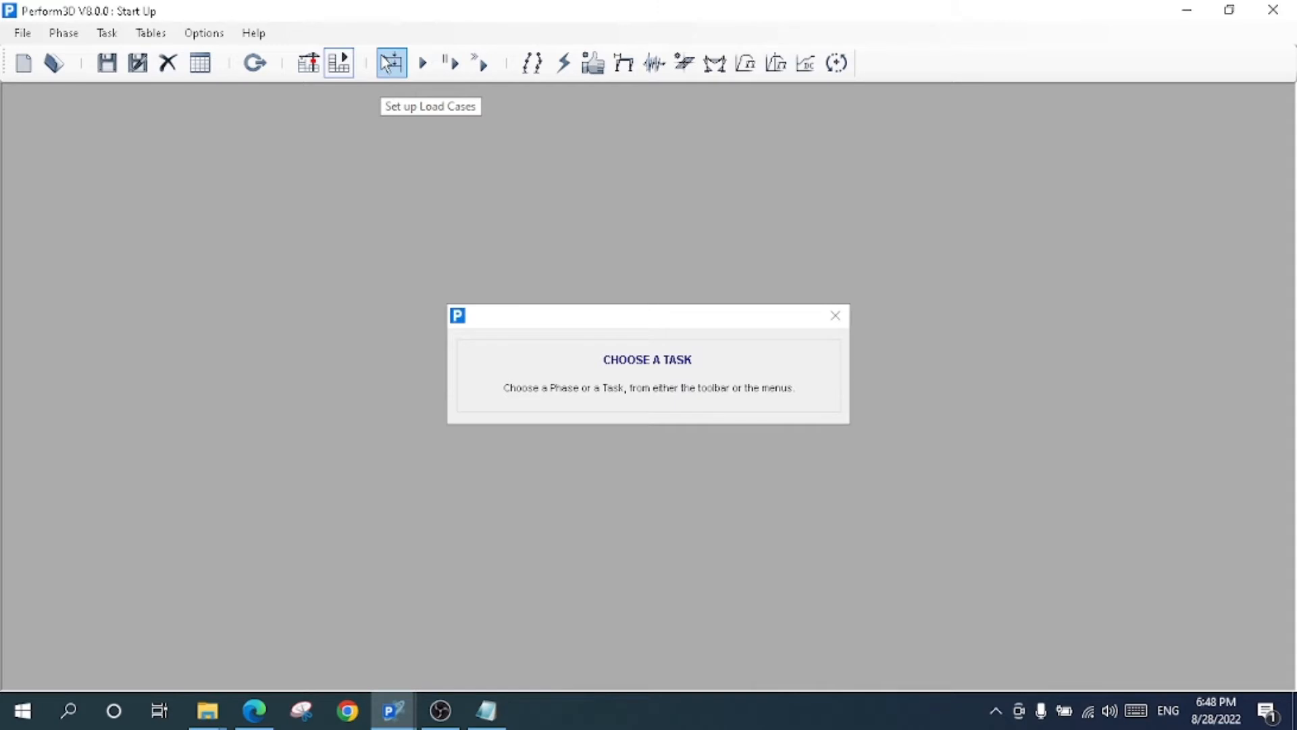
click(387, 62)
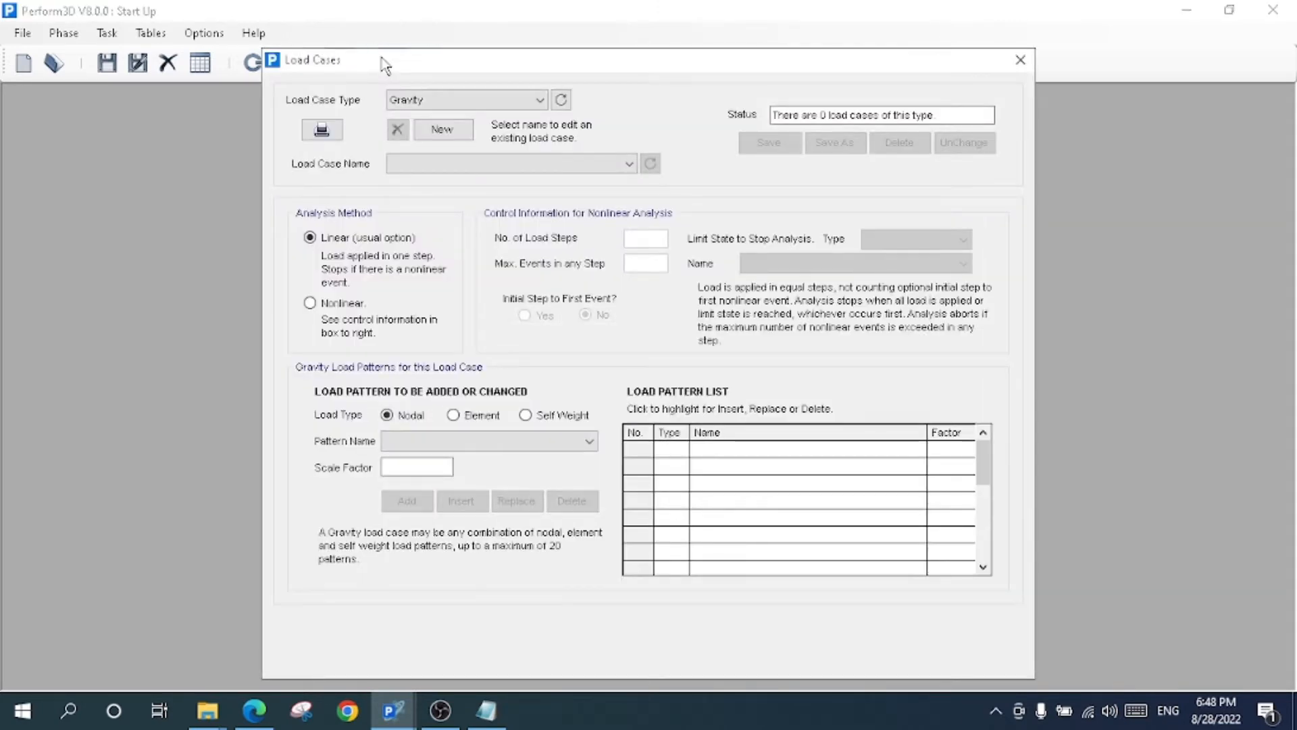
drag(513, 68, 492, 100)
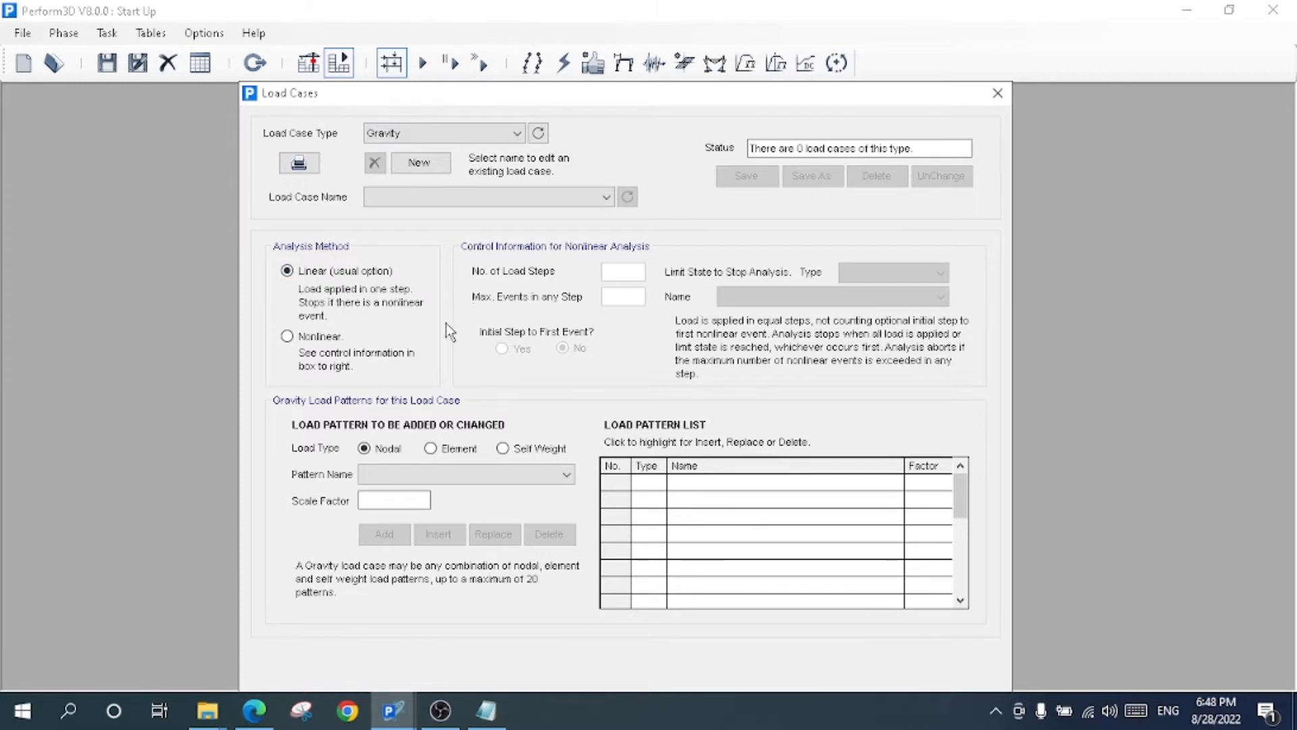
Step: Create a new Gravity load case named "Gravity Load" and choose Self Weight as its load pattern type
click(501, 135)
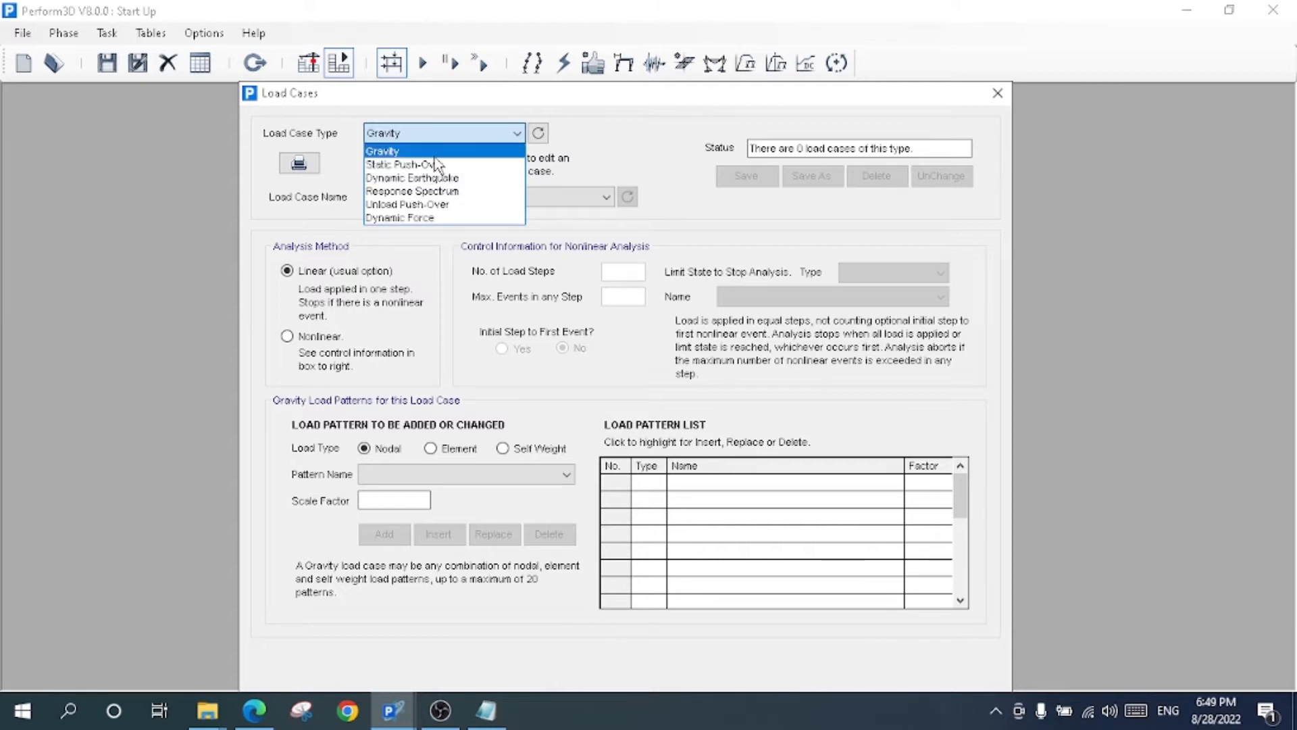
click(432, 152)
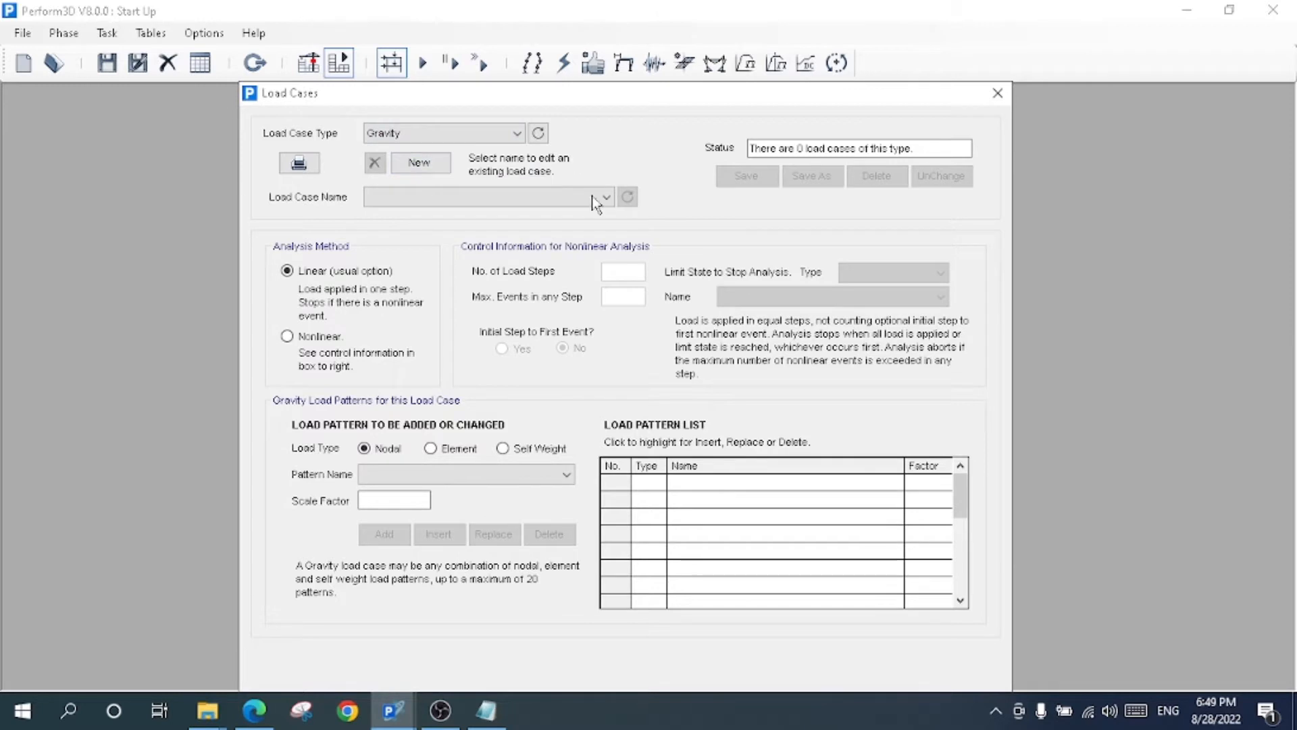
click(532, 197)
click(531, 195)
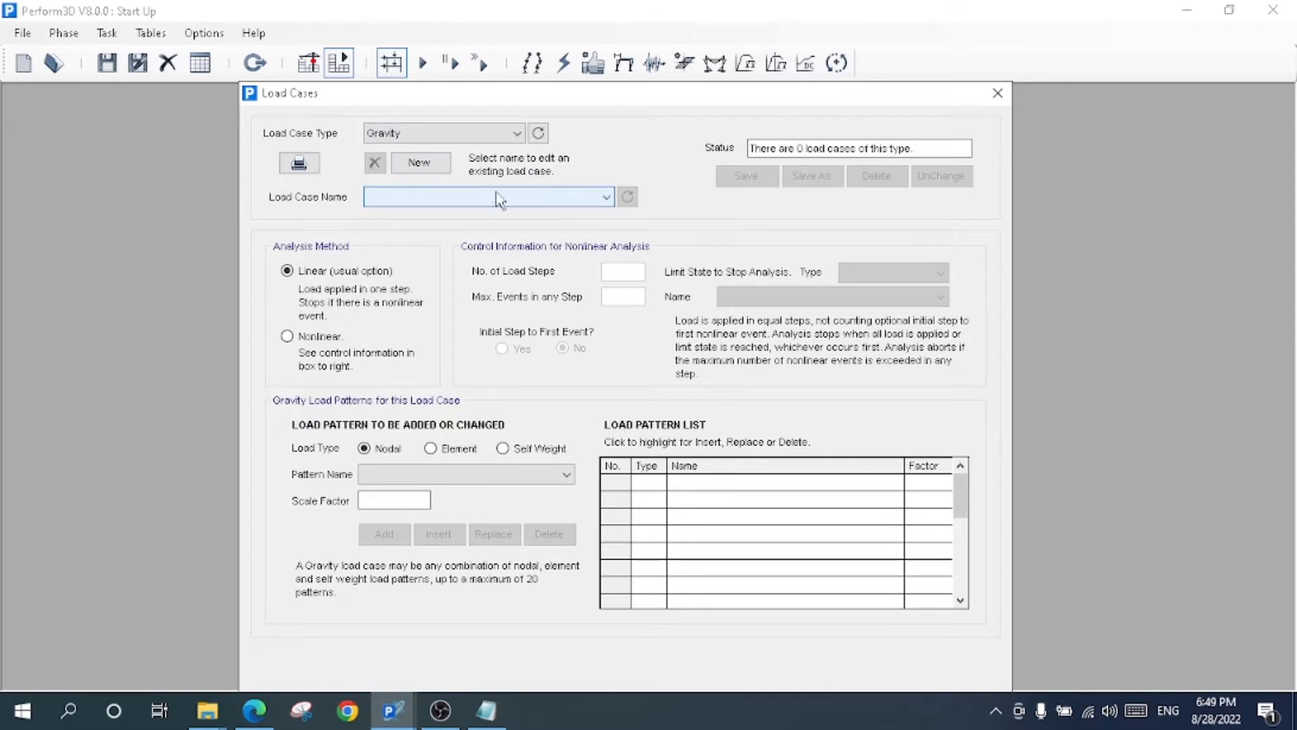
click(418, 164)
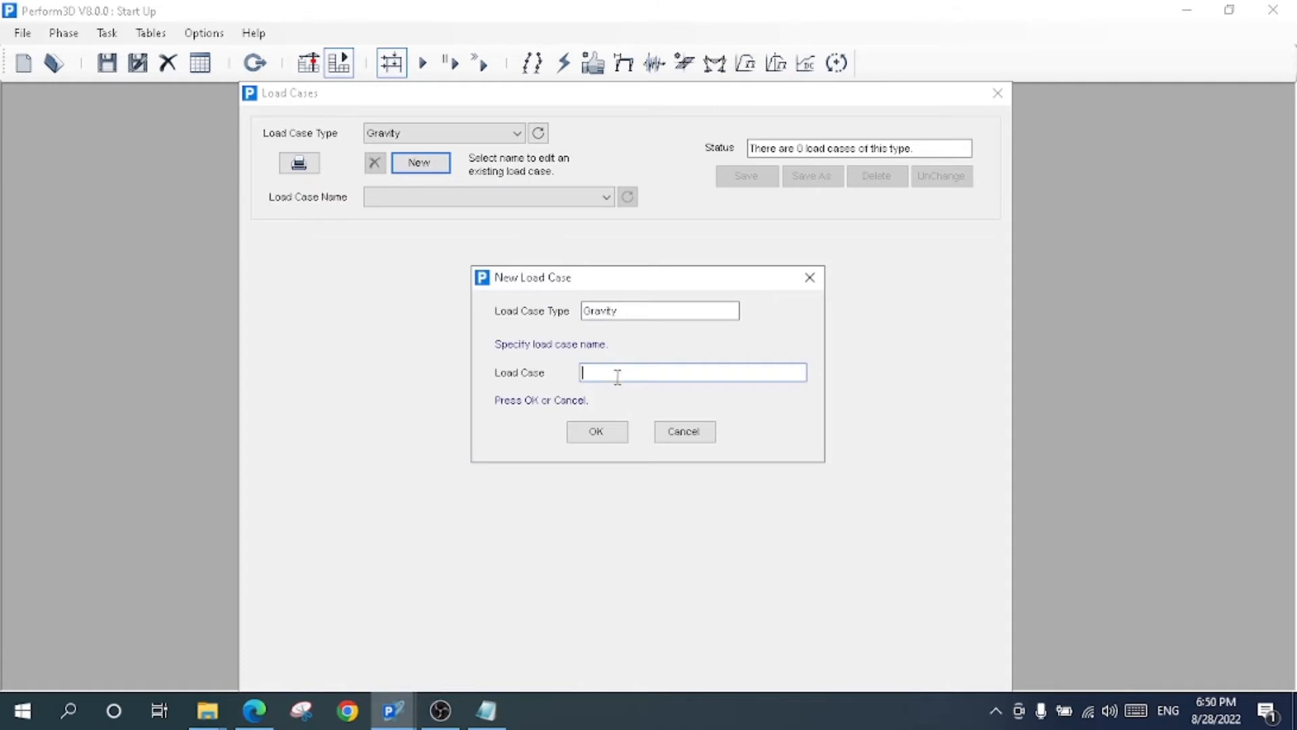
text(Grabvi)
key(BackSpace)
key(BackSpace)
key(BackSpace)
text(vity Lod)
key(BackSpace)
text(ad)
click(606, 435)
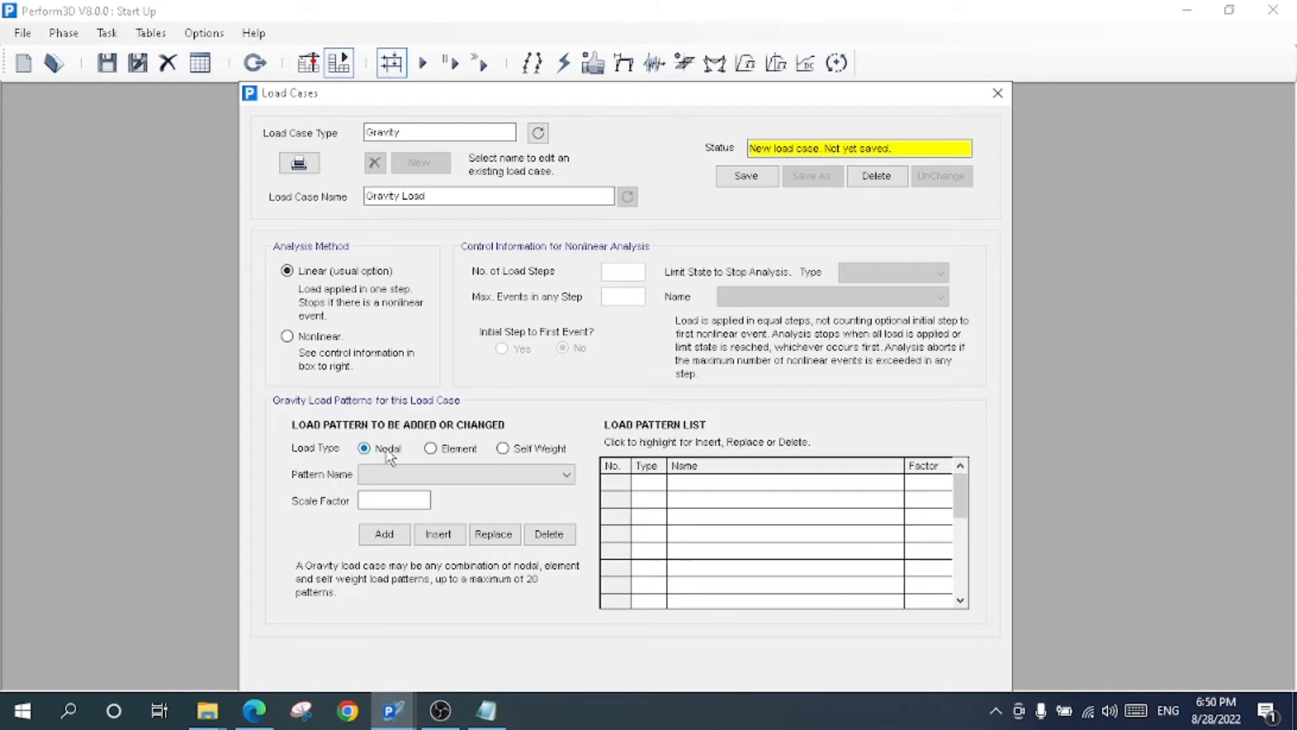
click(451, 448)
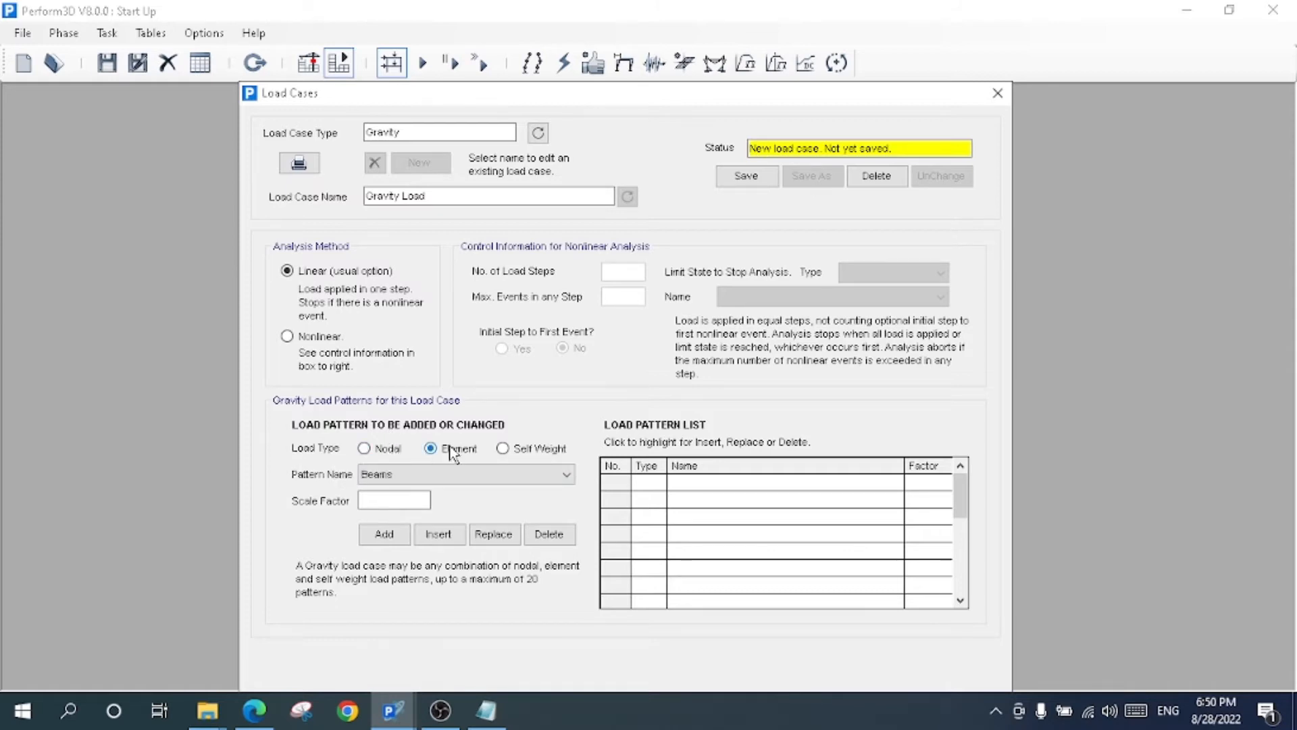
click(535, 448)
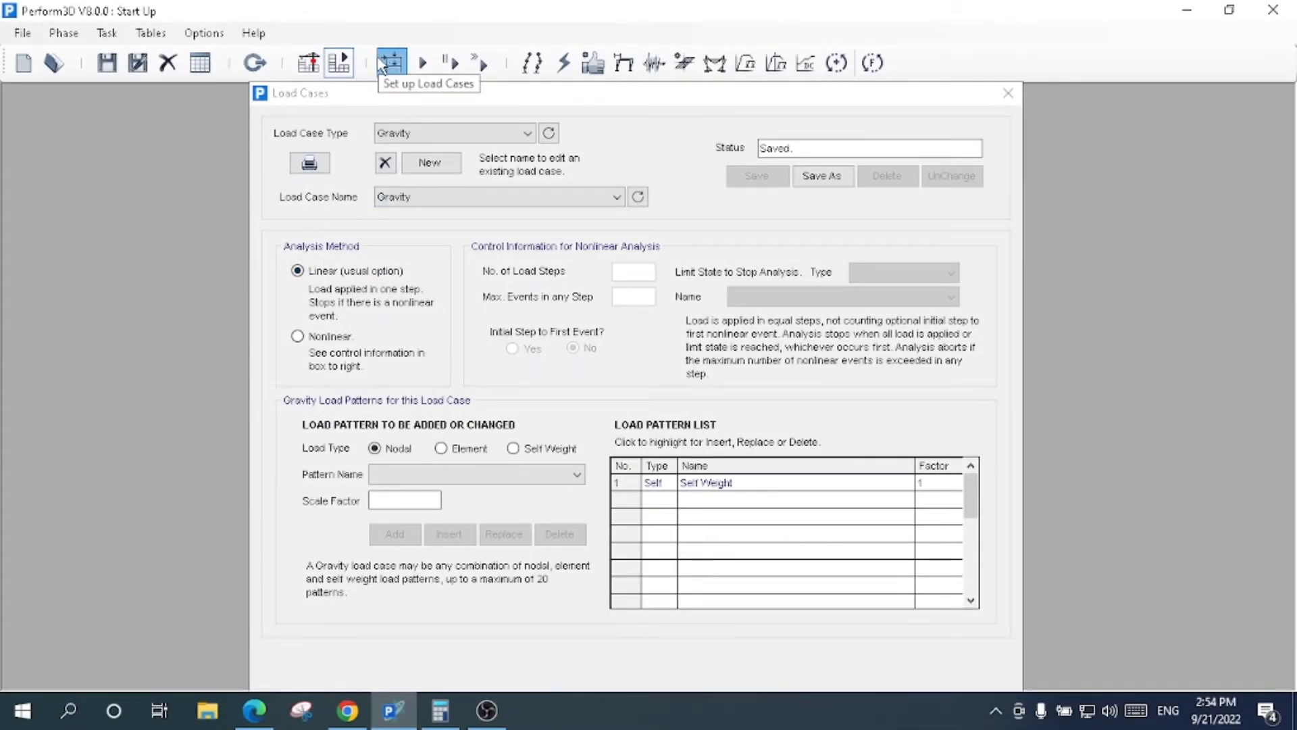
Step: Choose the Gravity load case type and load the existing load case named "Gravity"
click(436, 133)
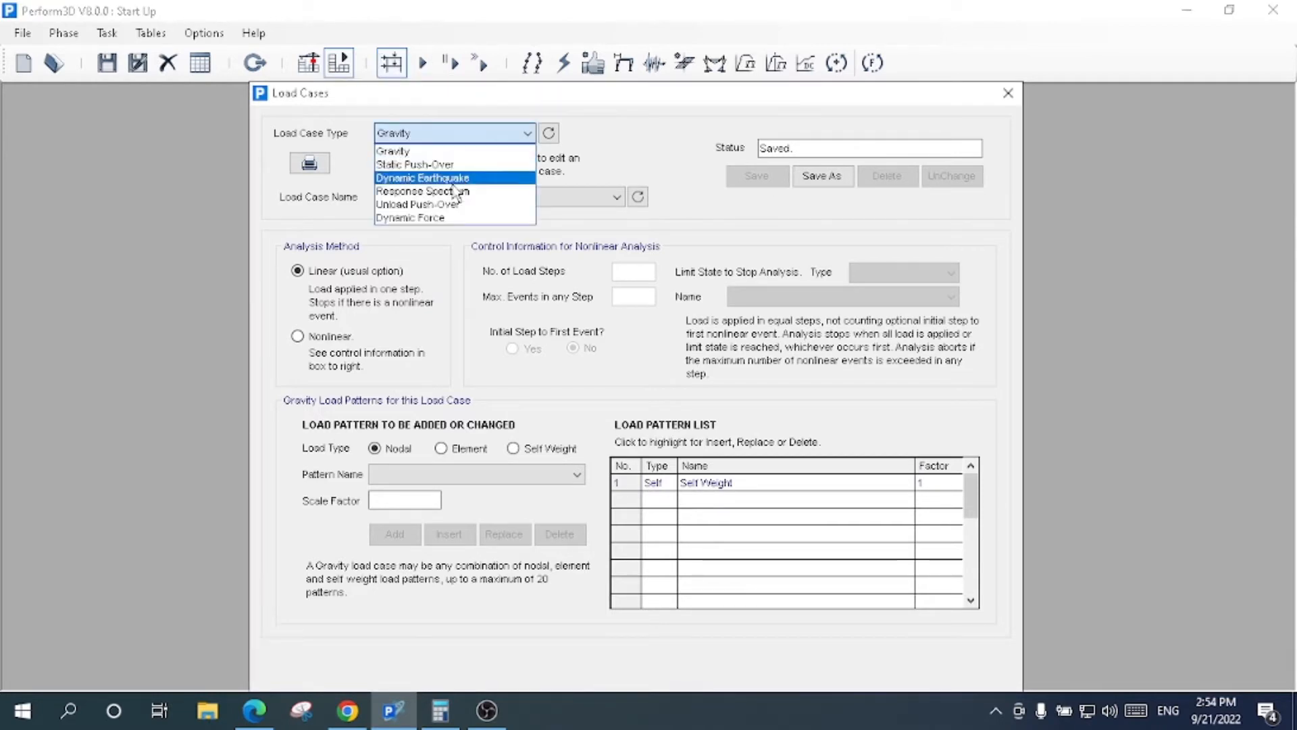
click(430, 152)
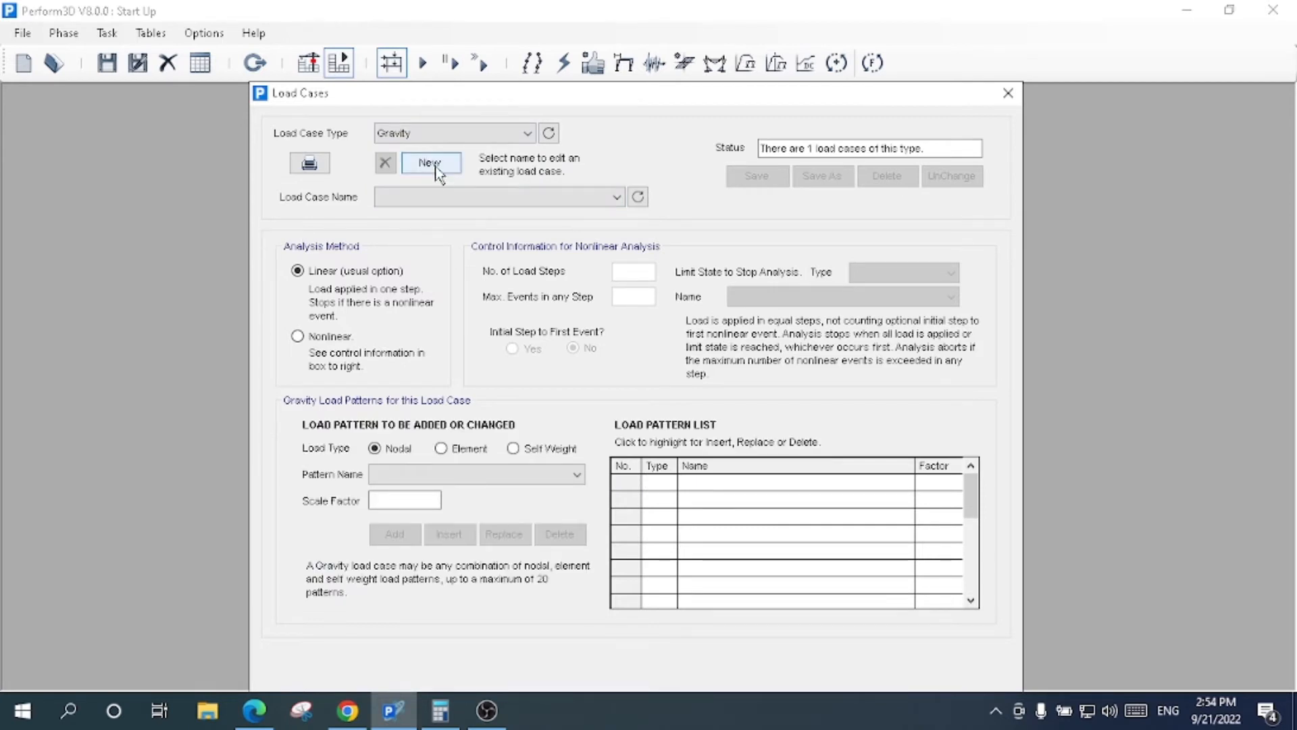
click(454, 197)
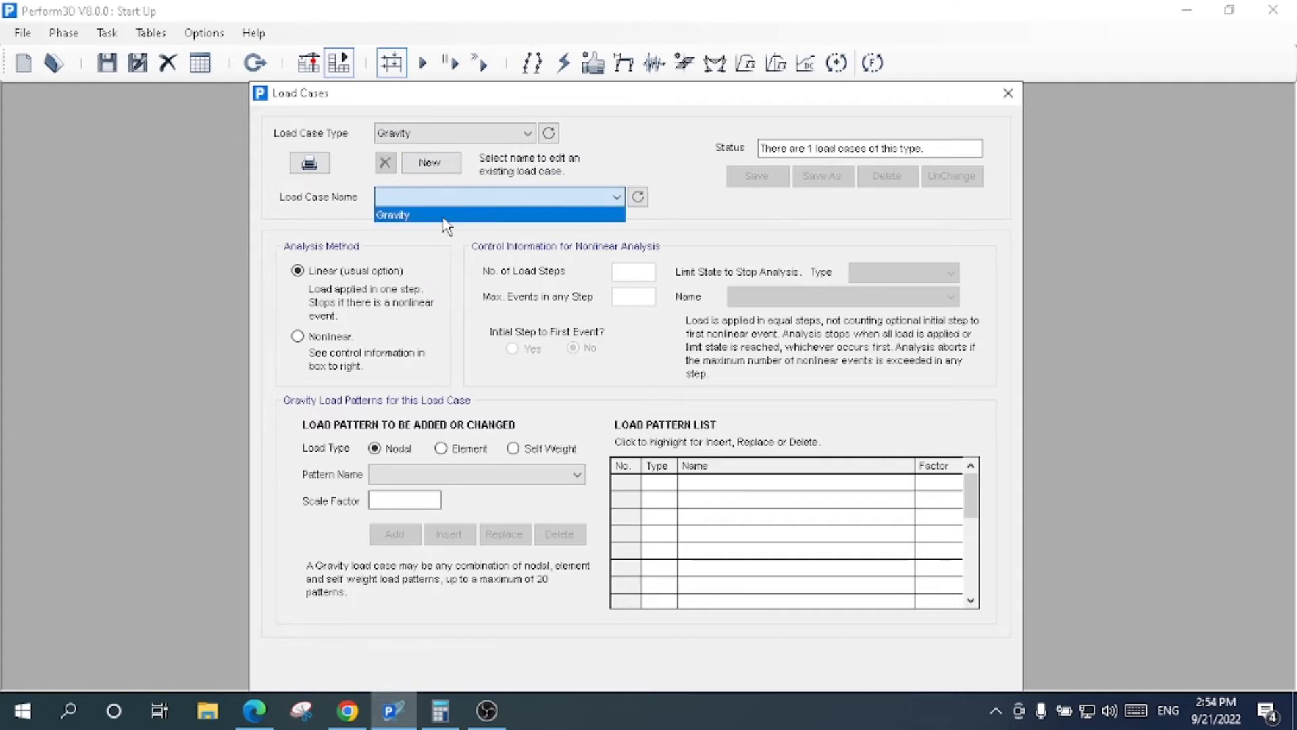
click(447, 215)
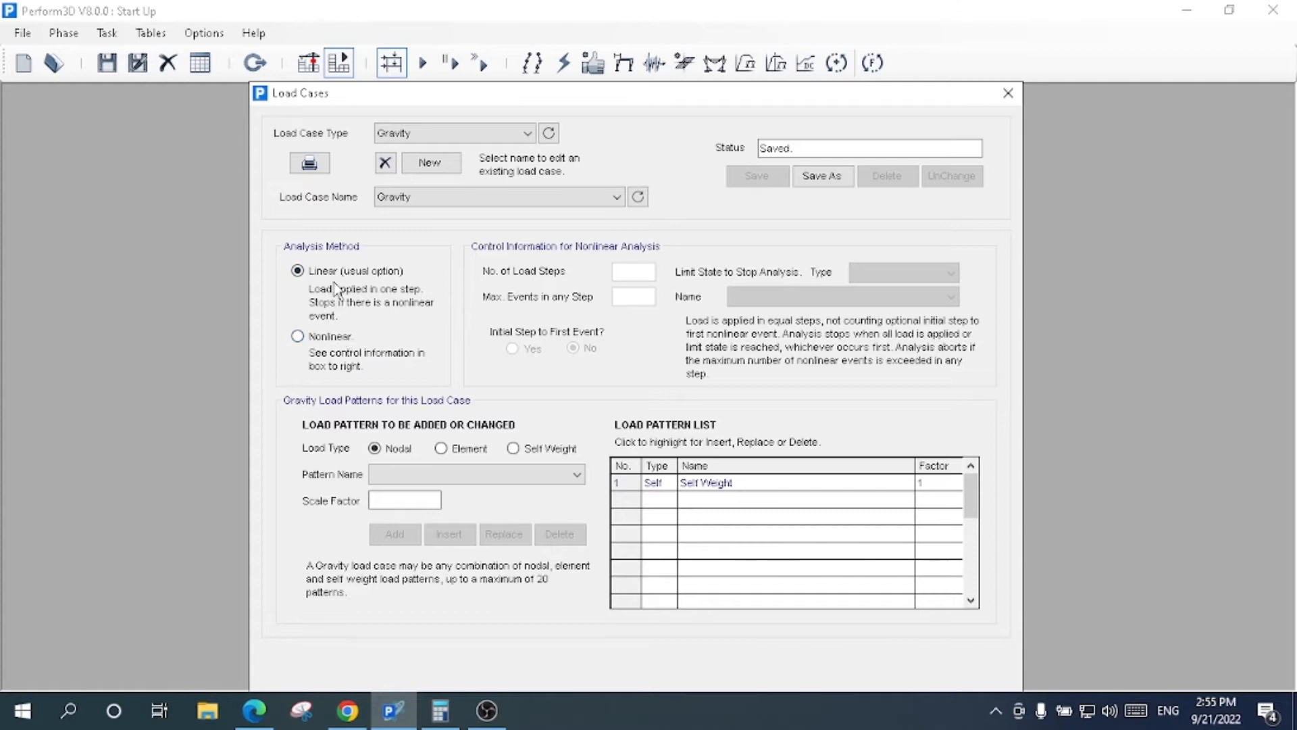
Step: Try the Nonlinear analysis method on the Gravity load case and set it back to Linear
click(327, 341)
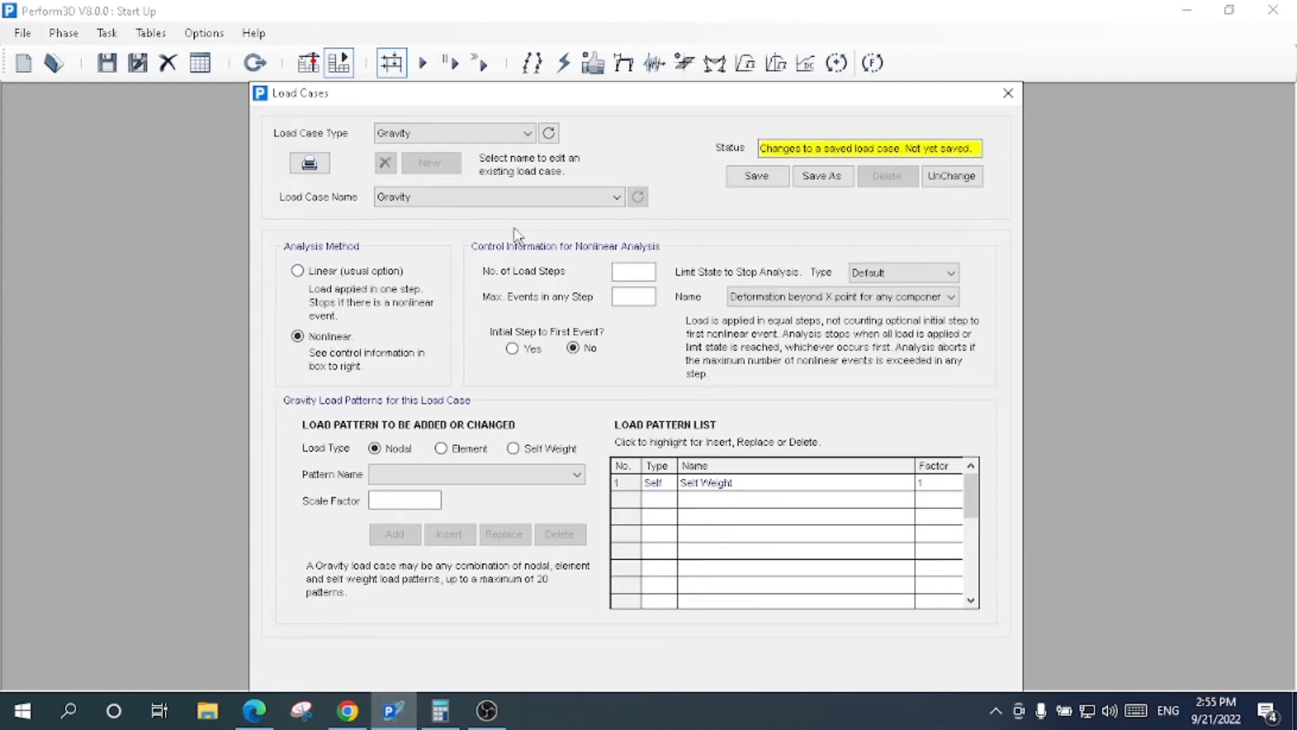
click(331, 277)
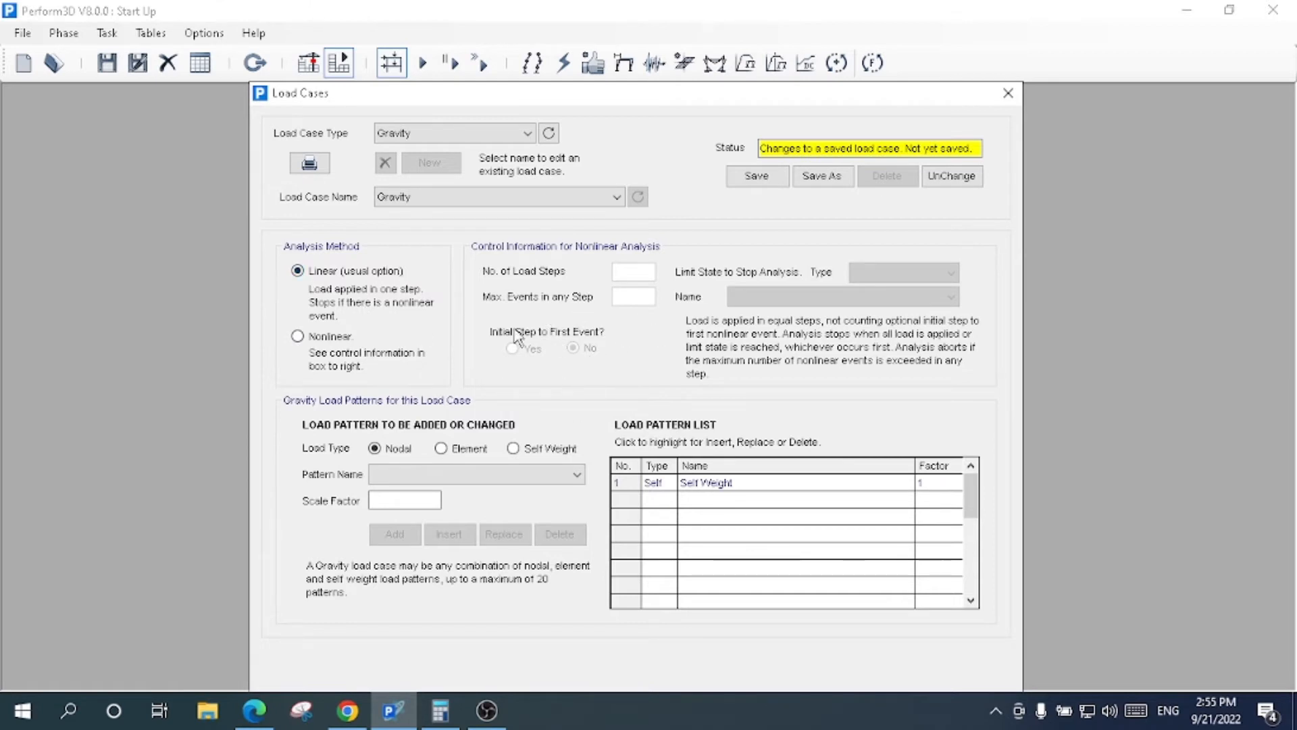
click(322, 341)
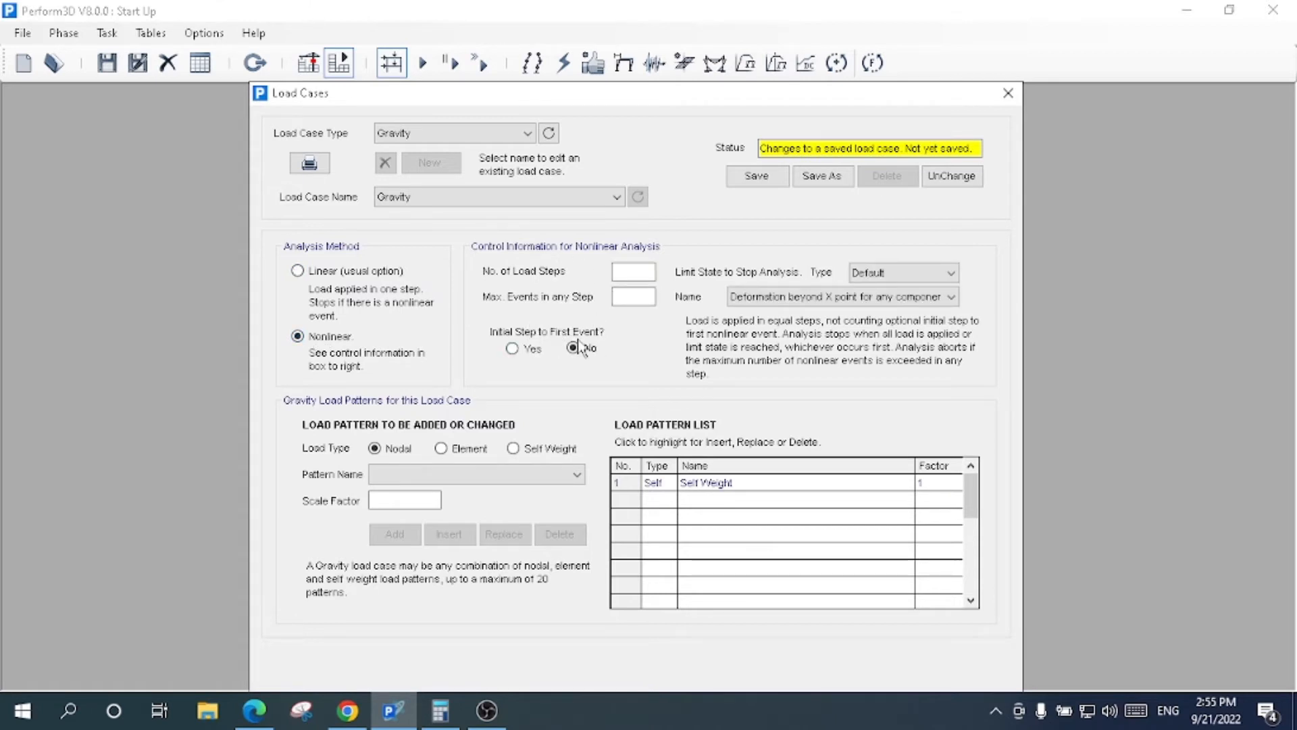
click(342, 273)
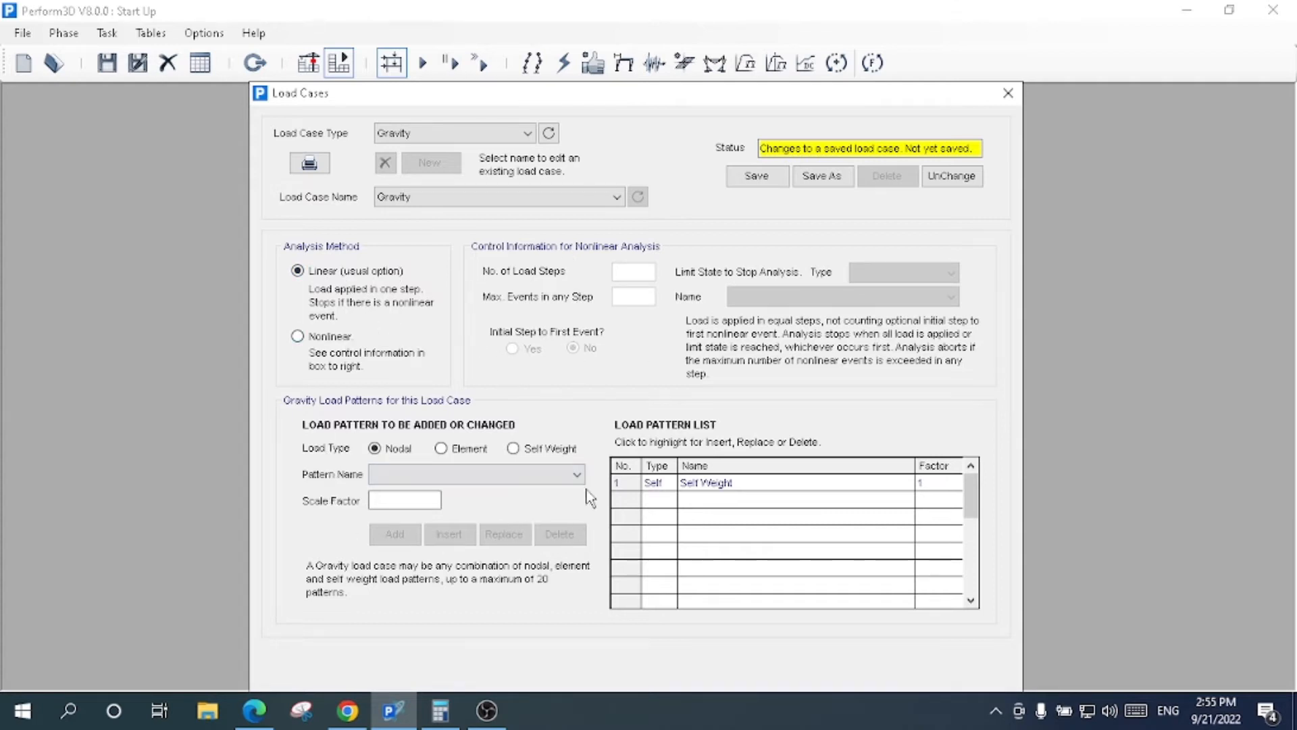
Step: Select the Self Weight entry in the load pattern list and save the Gravity load case
click(552, 475)
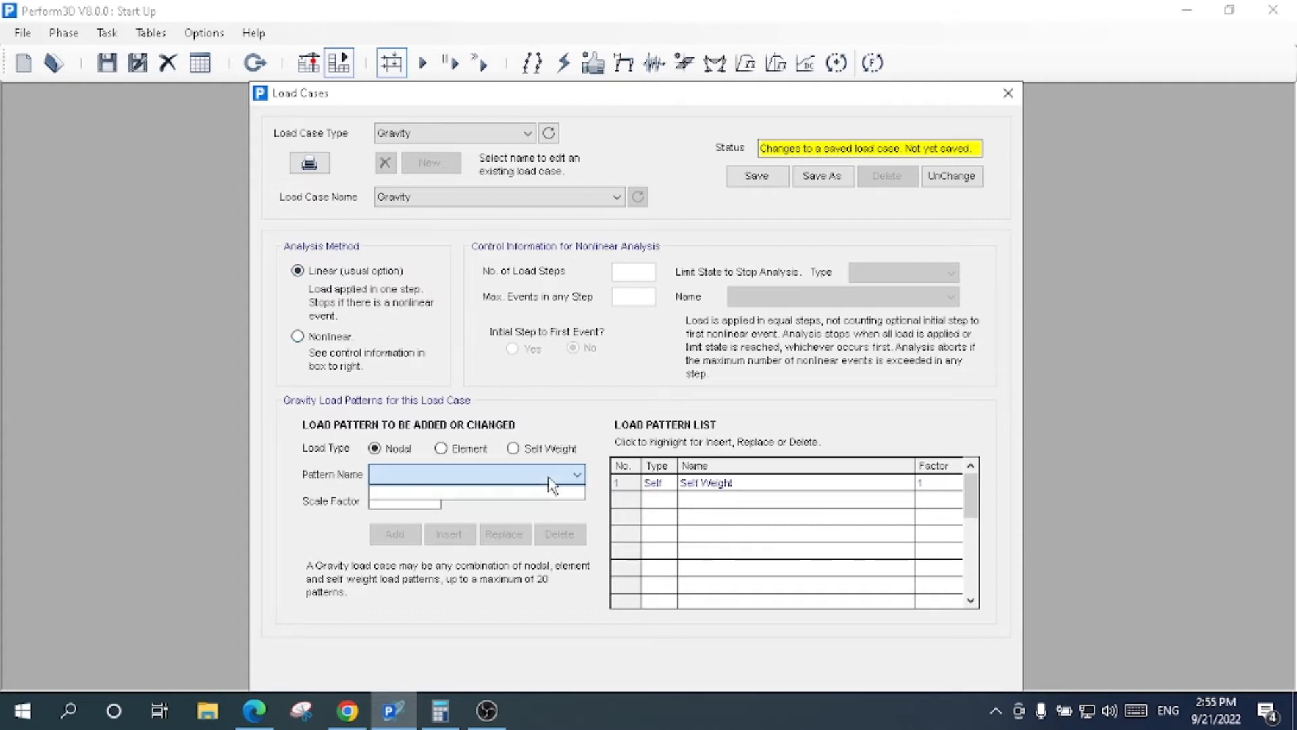
click(716, 485)
click(716, 485)
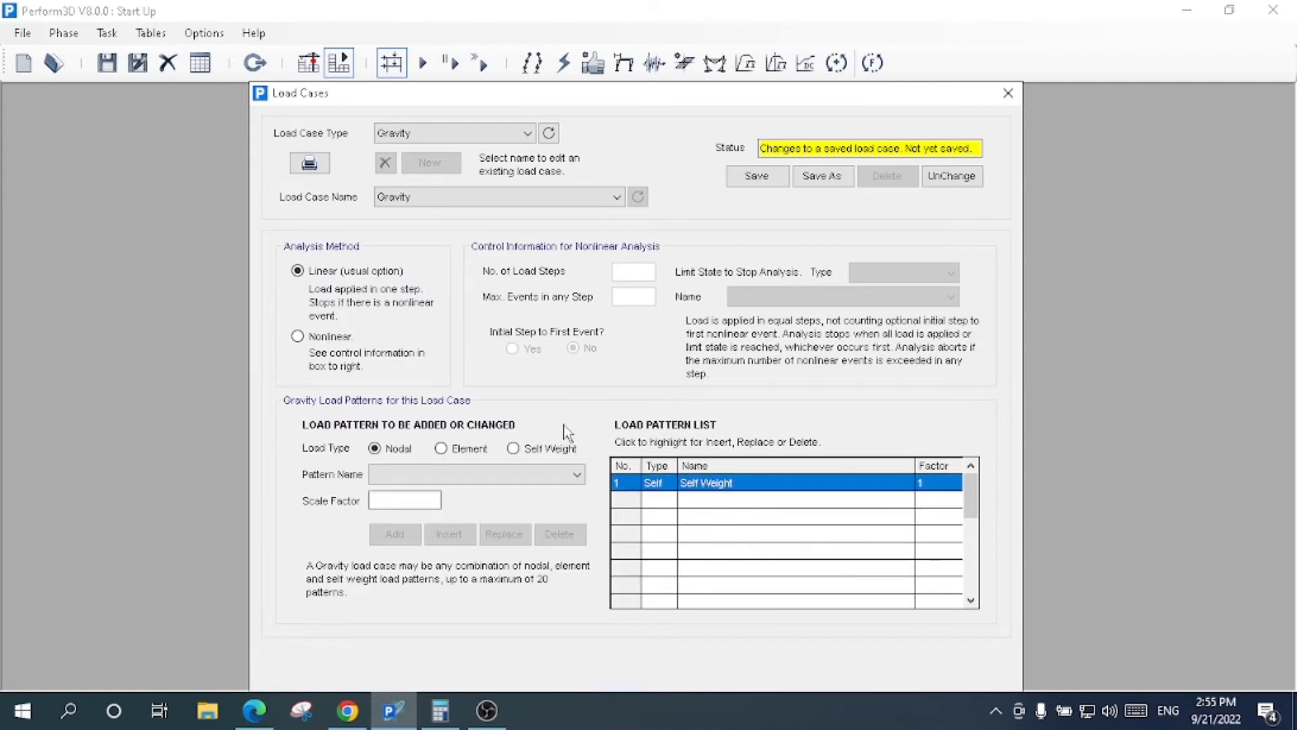
click(768, 179)
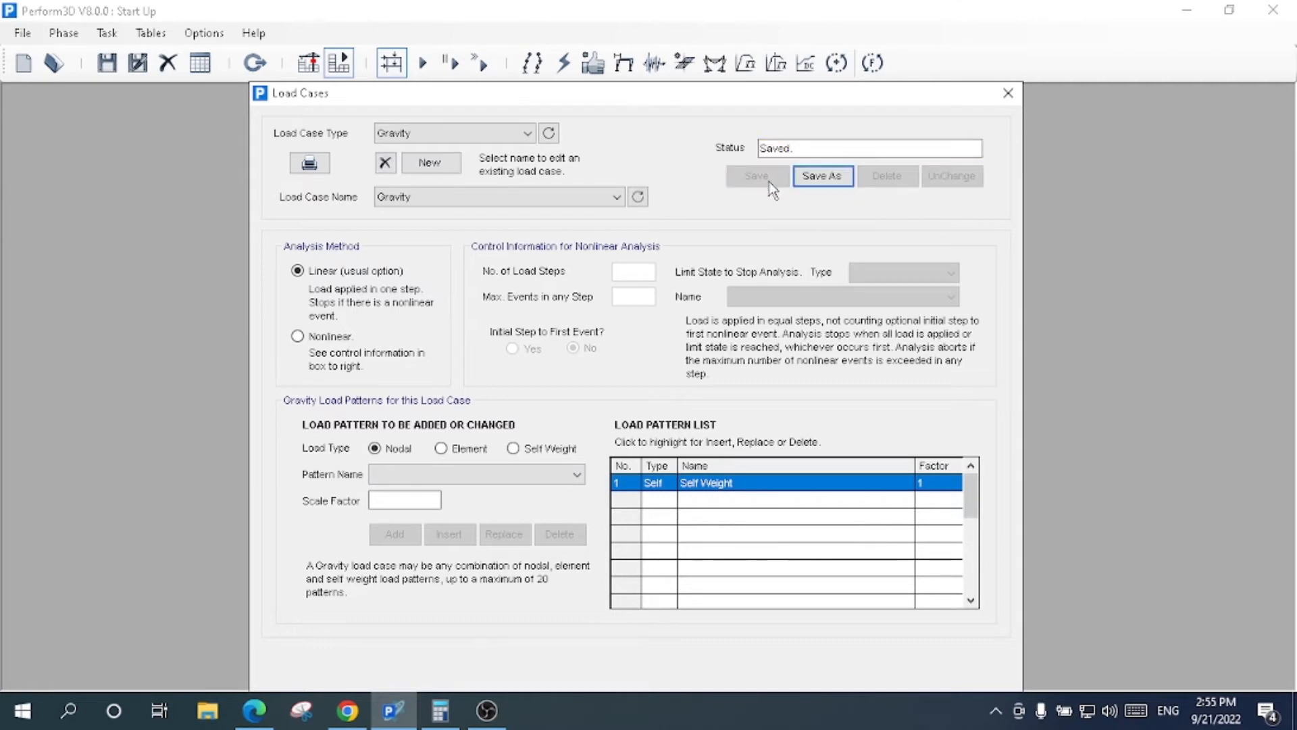
Step: Look at the Static Push-Over load case options and set the load case type to Dynamic Earthquake
drag(534, 101, 512, 110)
drag(506, 103, 336, 99)
click(302, 139)
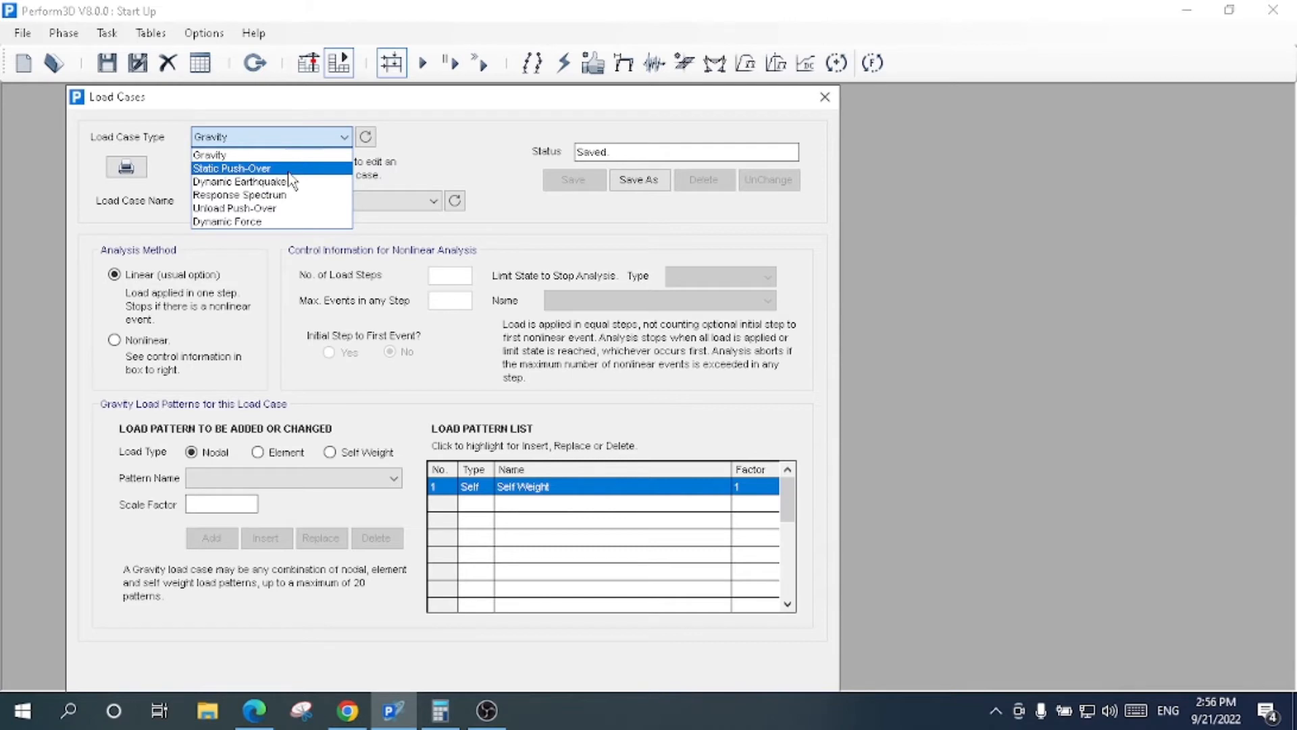
click(289, 173)
click(290, 203)
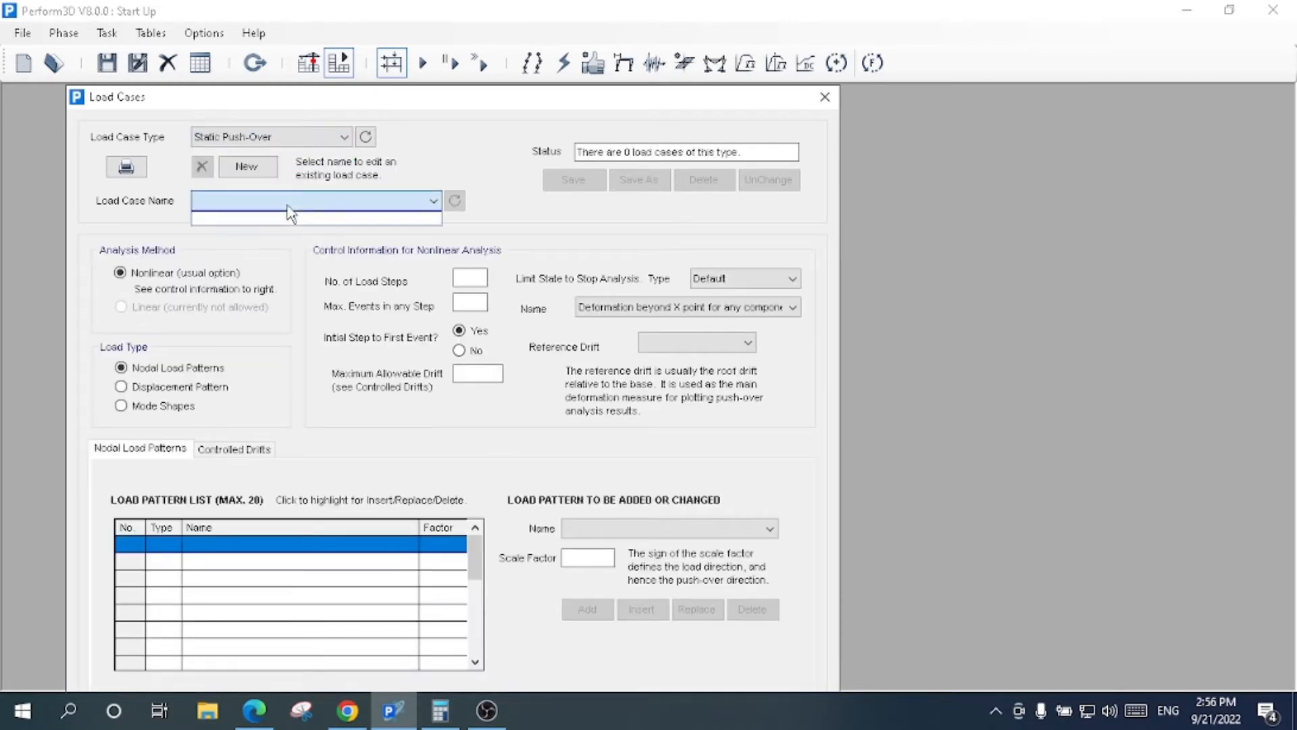
click(270, 138)
click(270, 138)
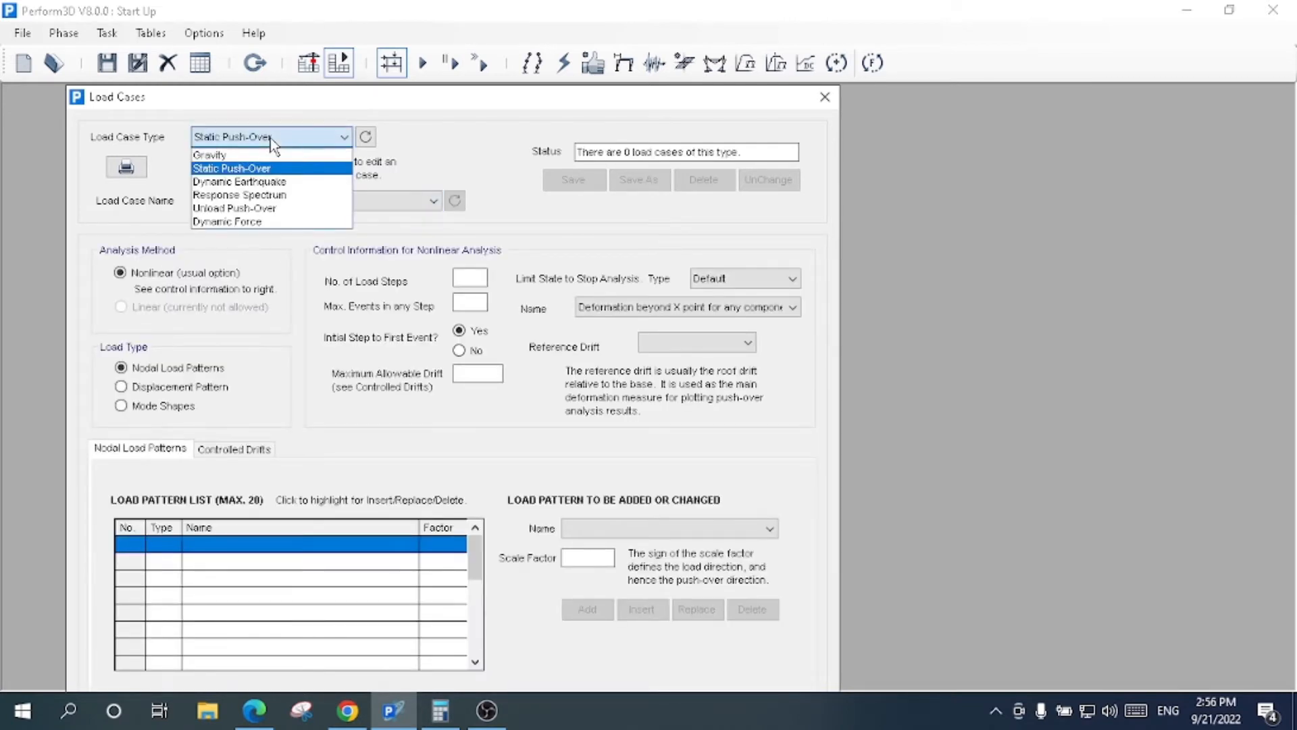
click(314, 182)
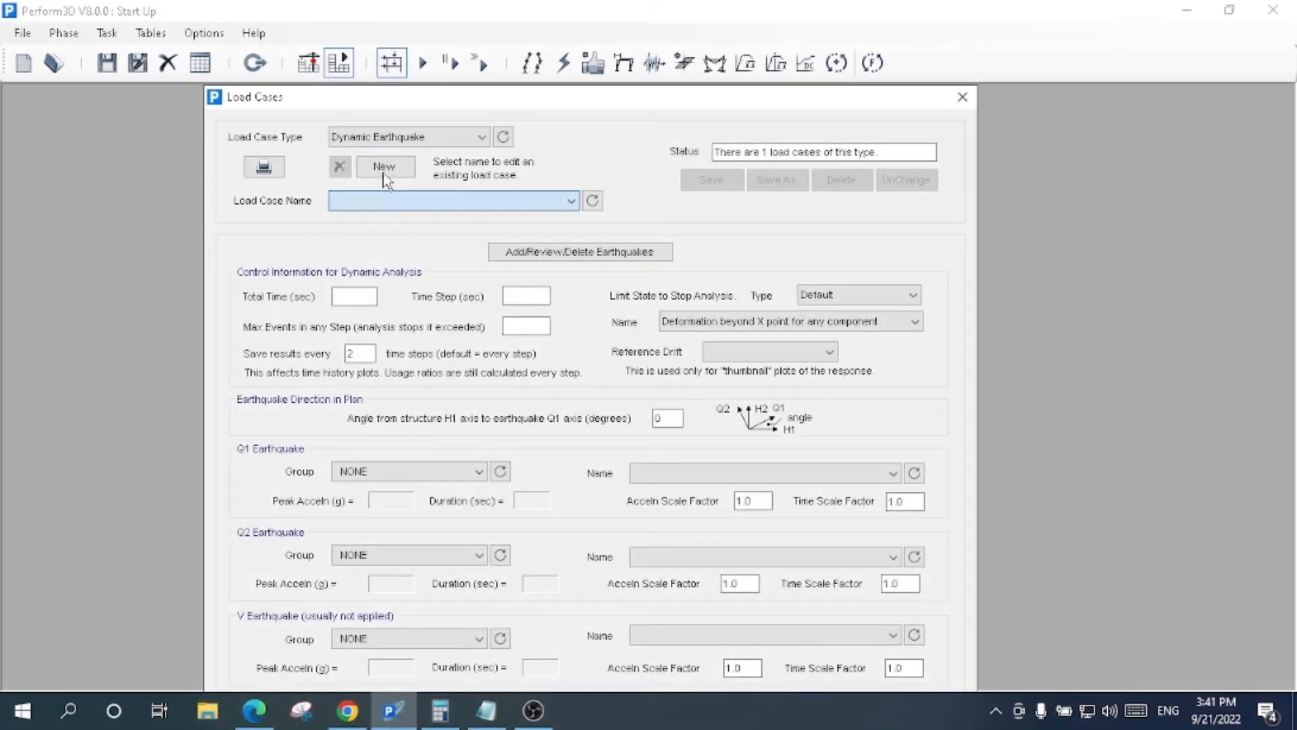
Step: Create a new Dynamic Earthquake load case named "BAM"
click(384, 169)
click(594, 370)
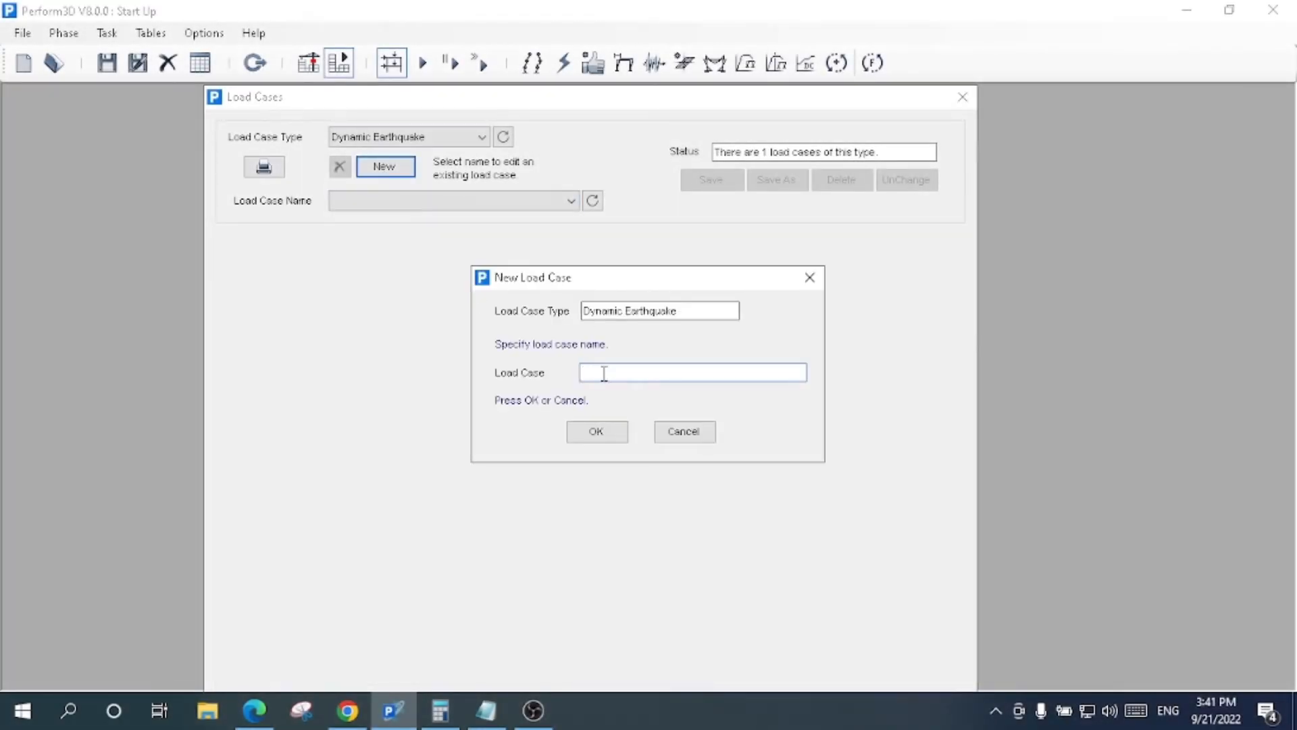
text(BAM)
click(596, 432)
Step: Start adding an earthquake record to the BAM load case and choose the Bam Iran.VT2 file from the desktop's Start Up Sructure folder
click(617, 251)
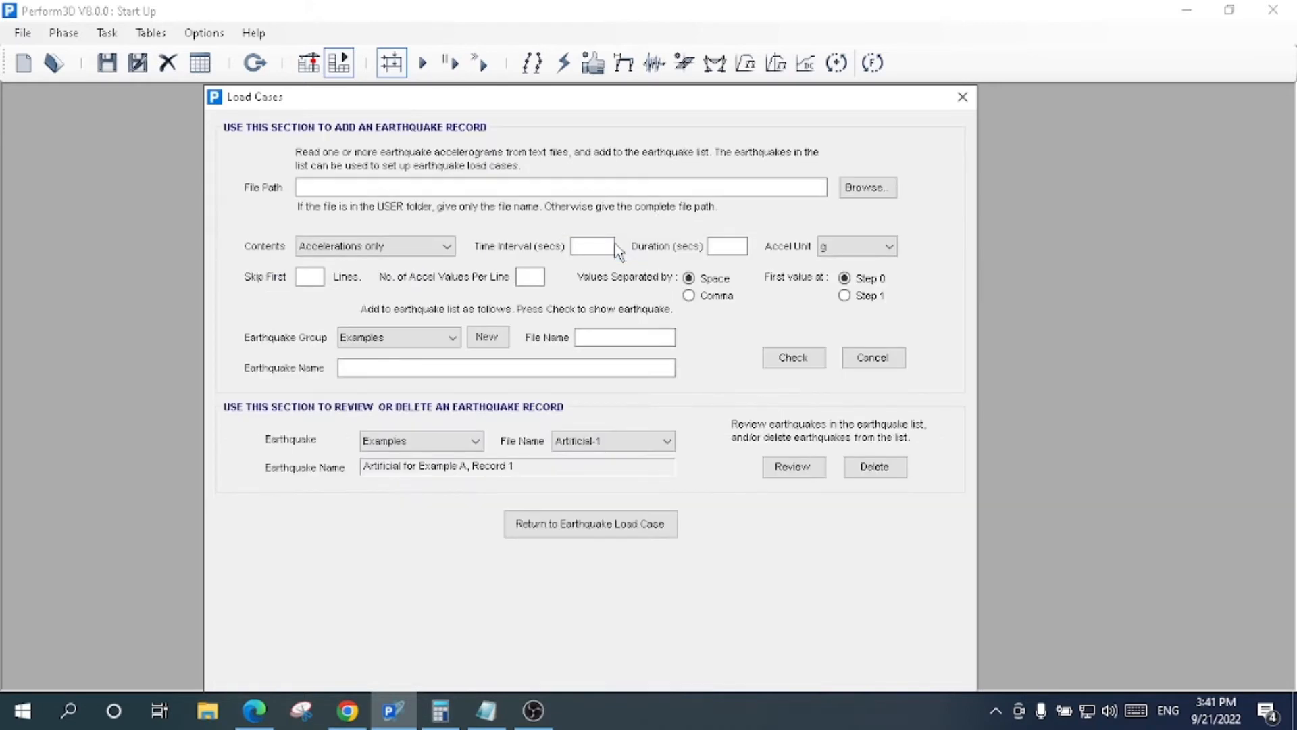
click(870, 193)
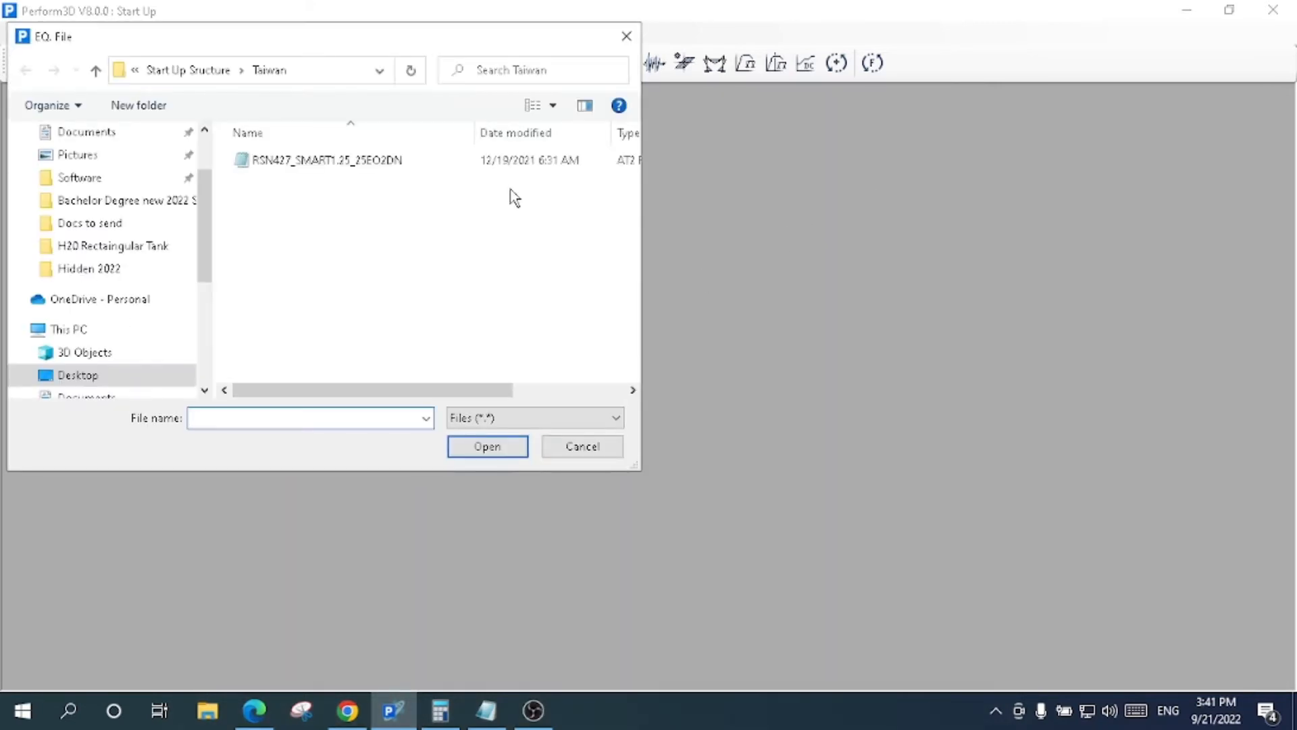
drag(204, 258, 205, 226)
click(105, 175)
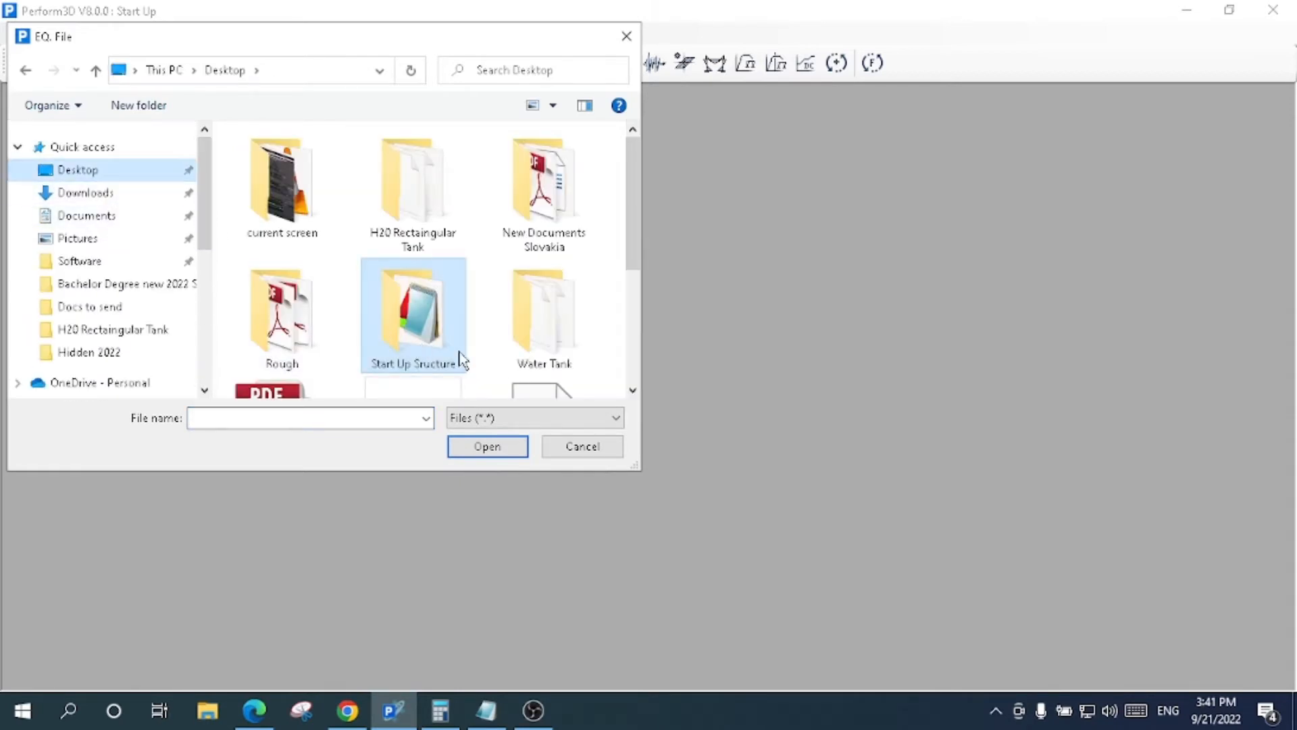
double_click(423, 323)
click(267, 200)
click(270, 220)
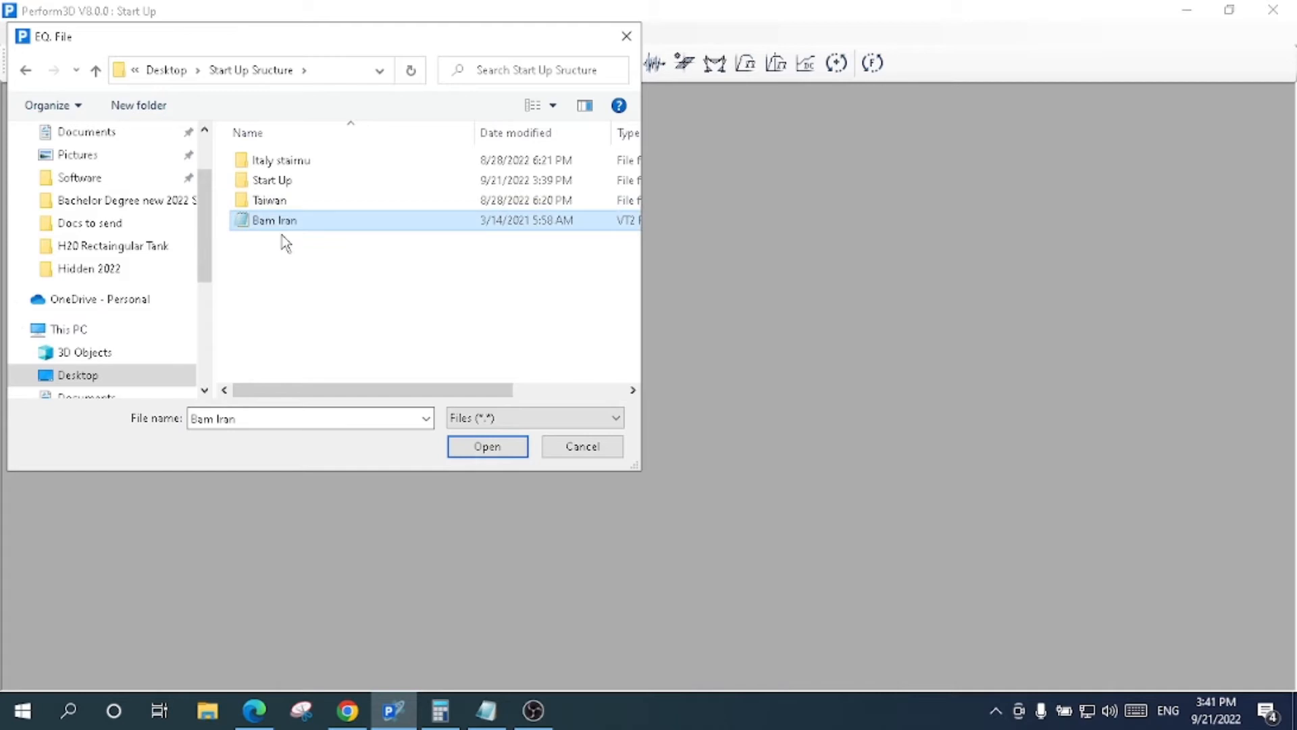
click(476, 449)
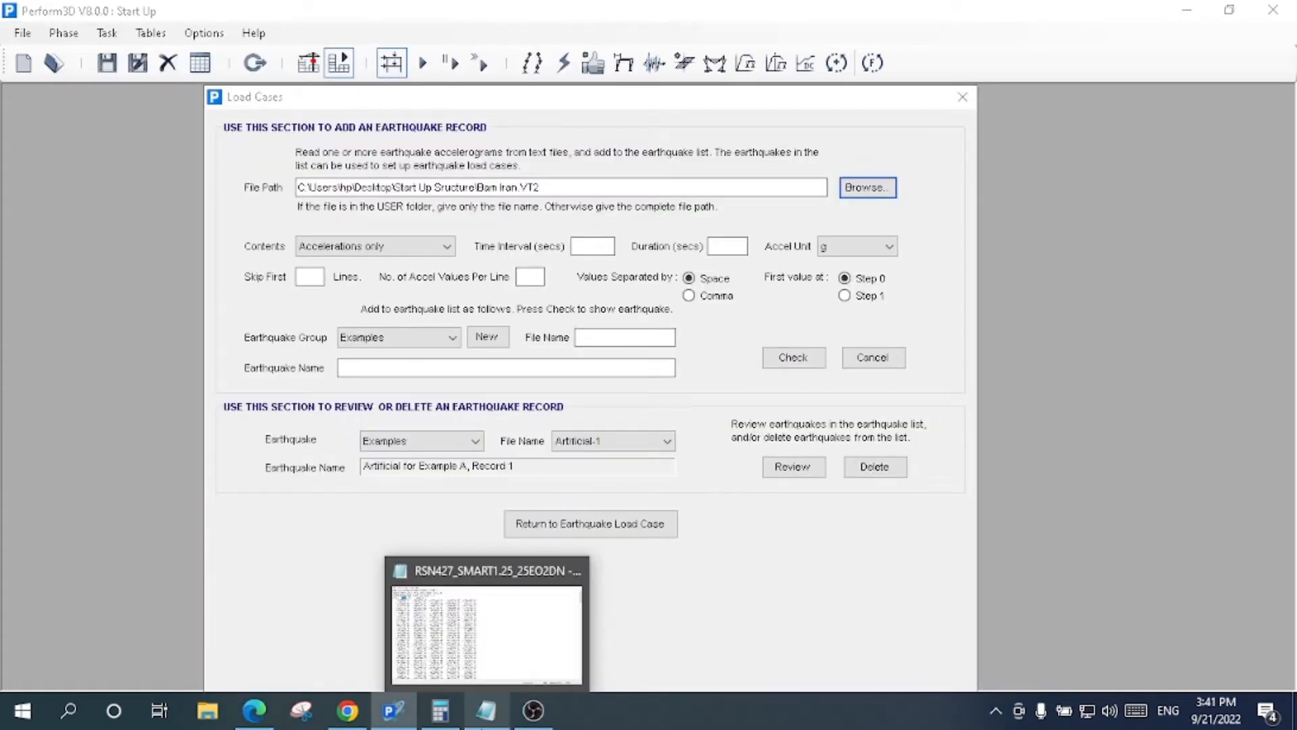
Step: Close the RSN427_SMART1.25_25EO2DN text file and open the Bam Iran record from the Start Up Sructure folder in Notepad
click(491, 716)
right_click(493, 722)
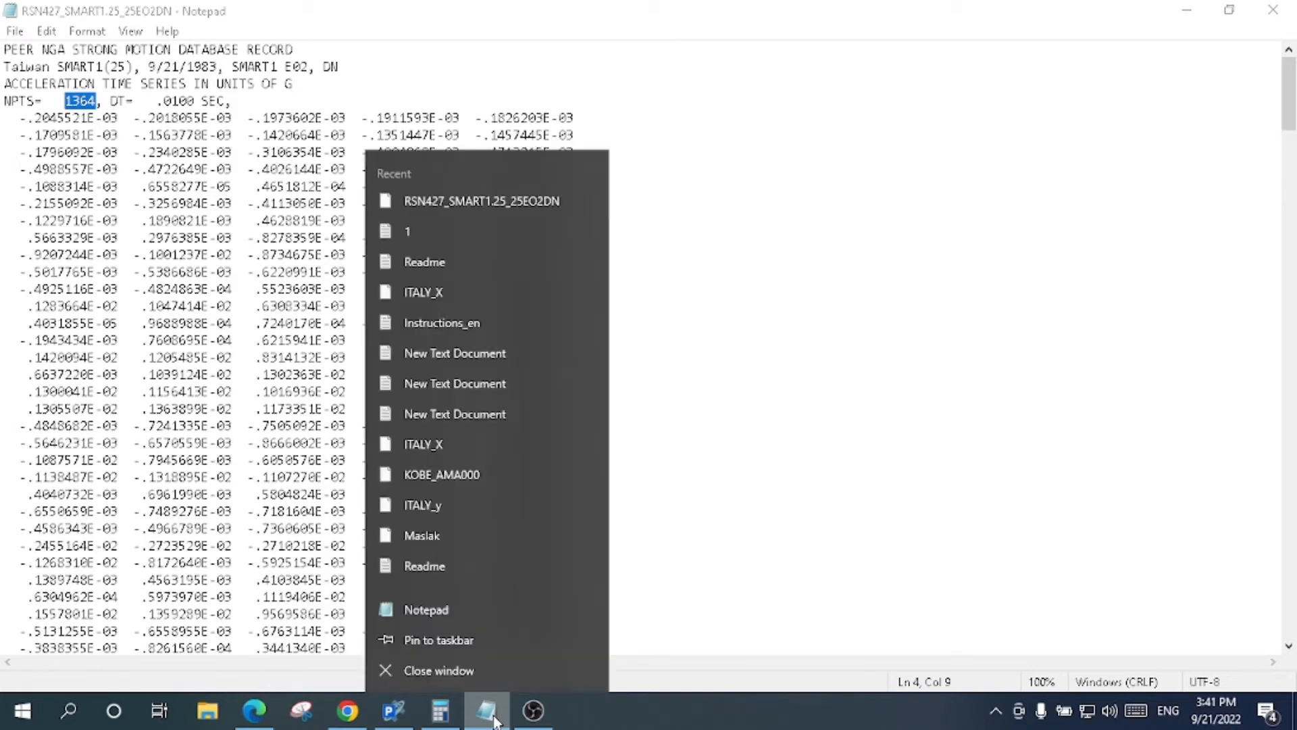
click(1273, 10)
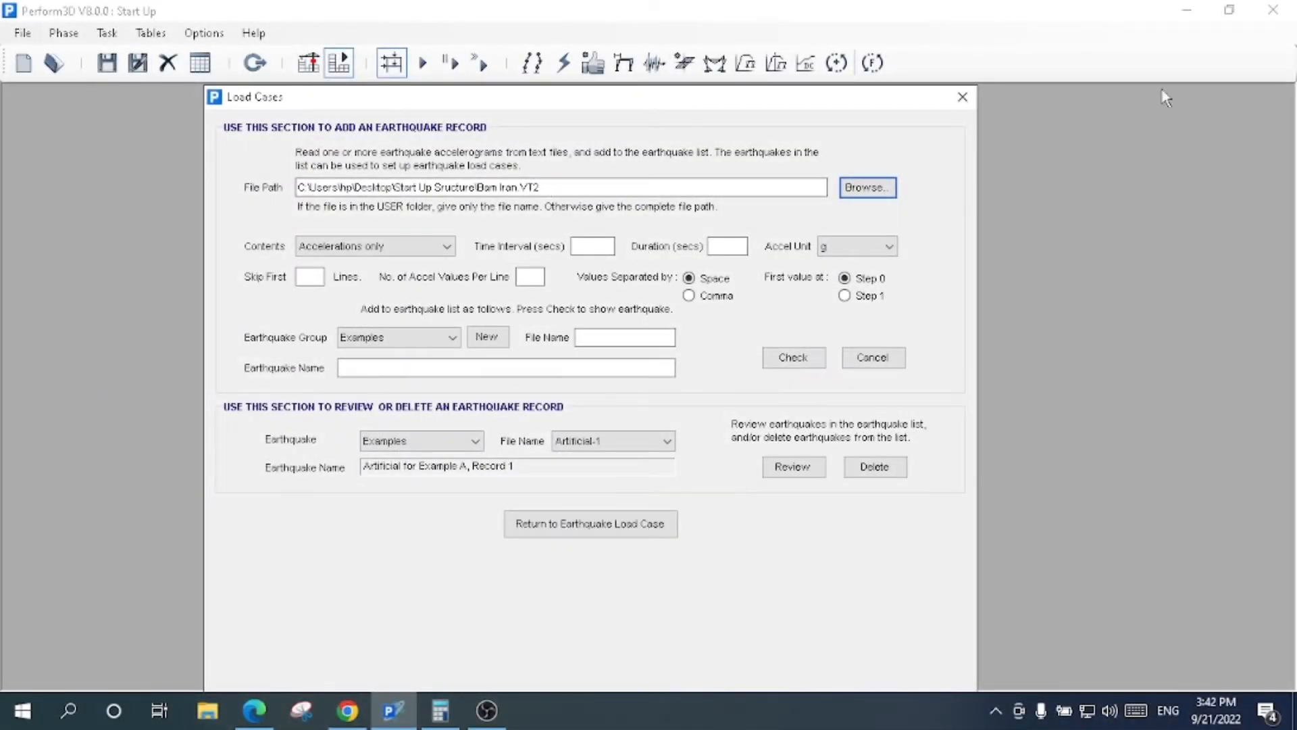
click(1184, 9)
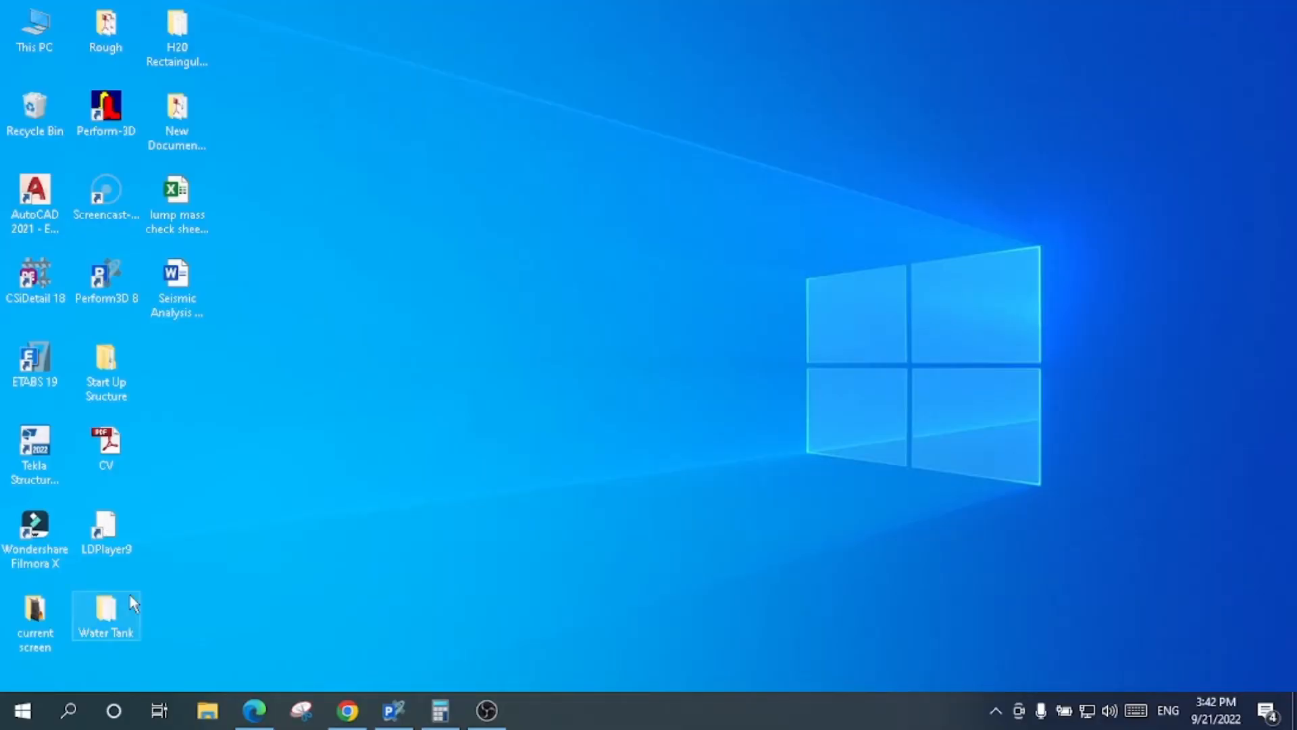
double_click(106, 371)
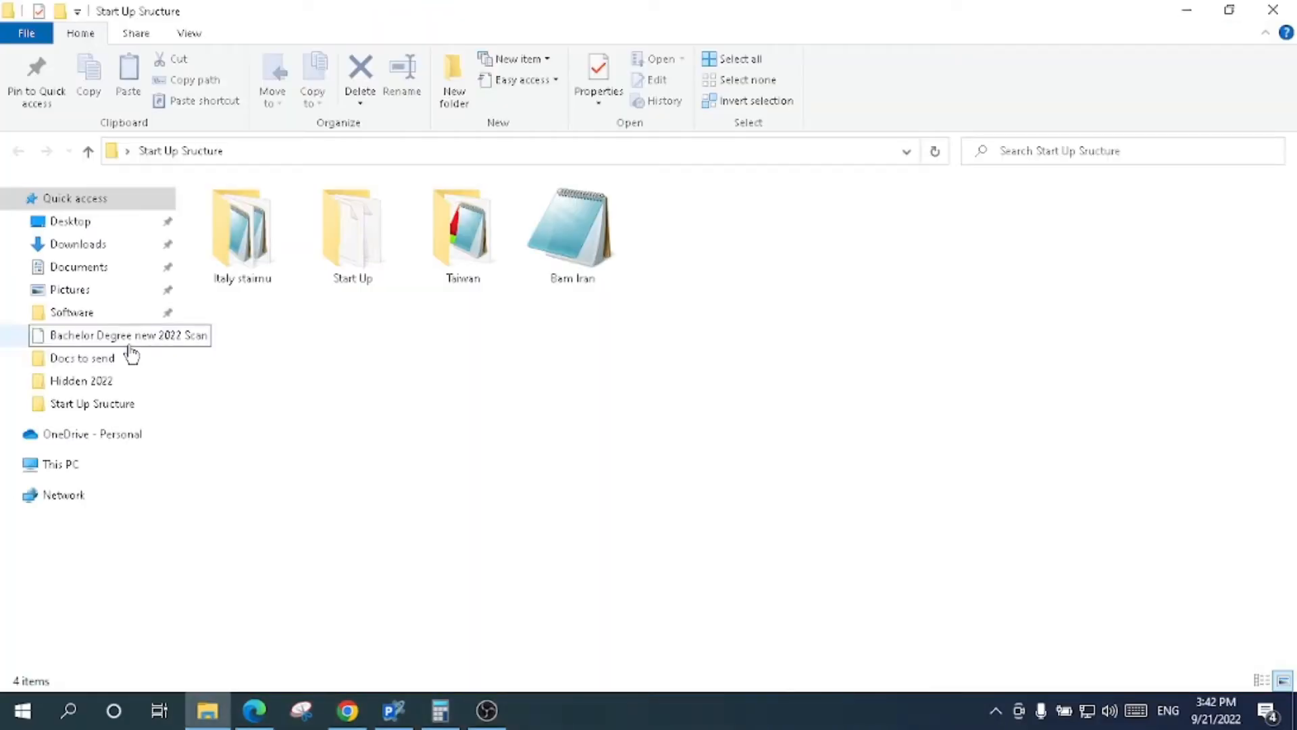
double_click(595, 240)
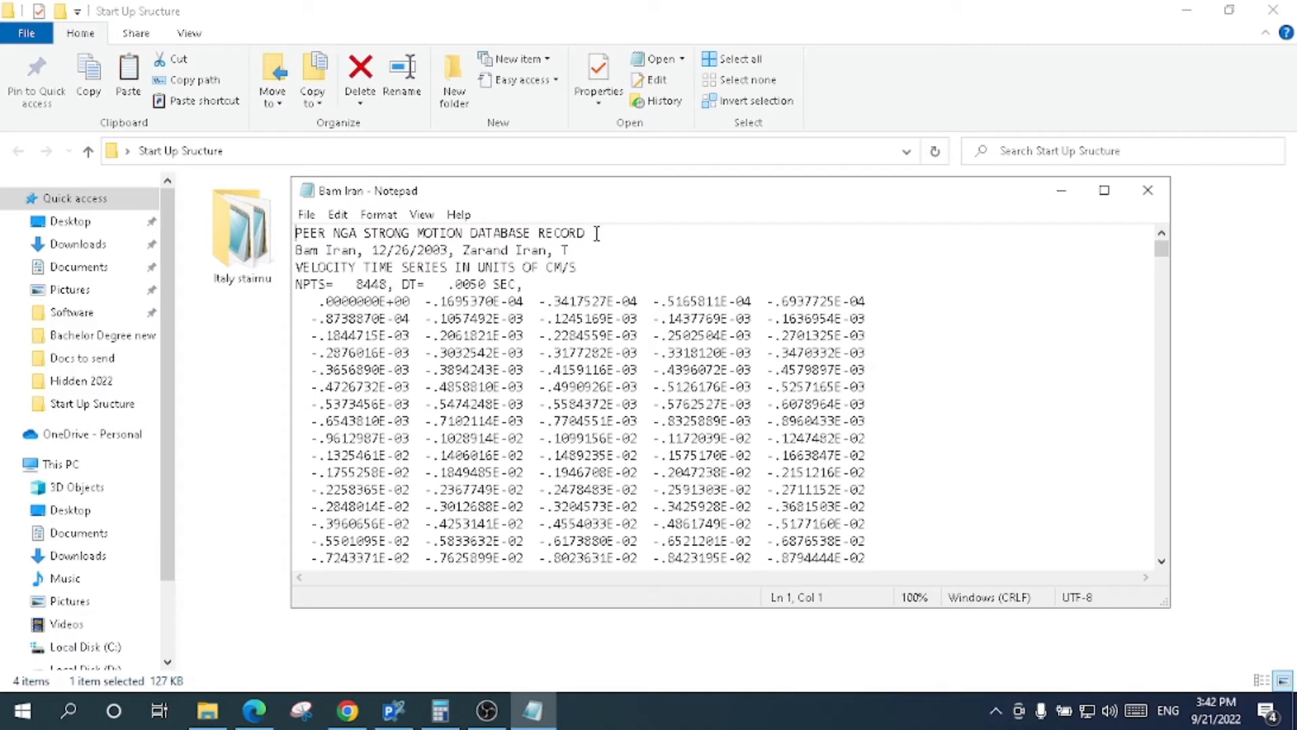
click(1104, 189)
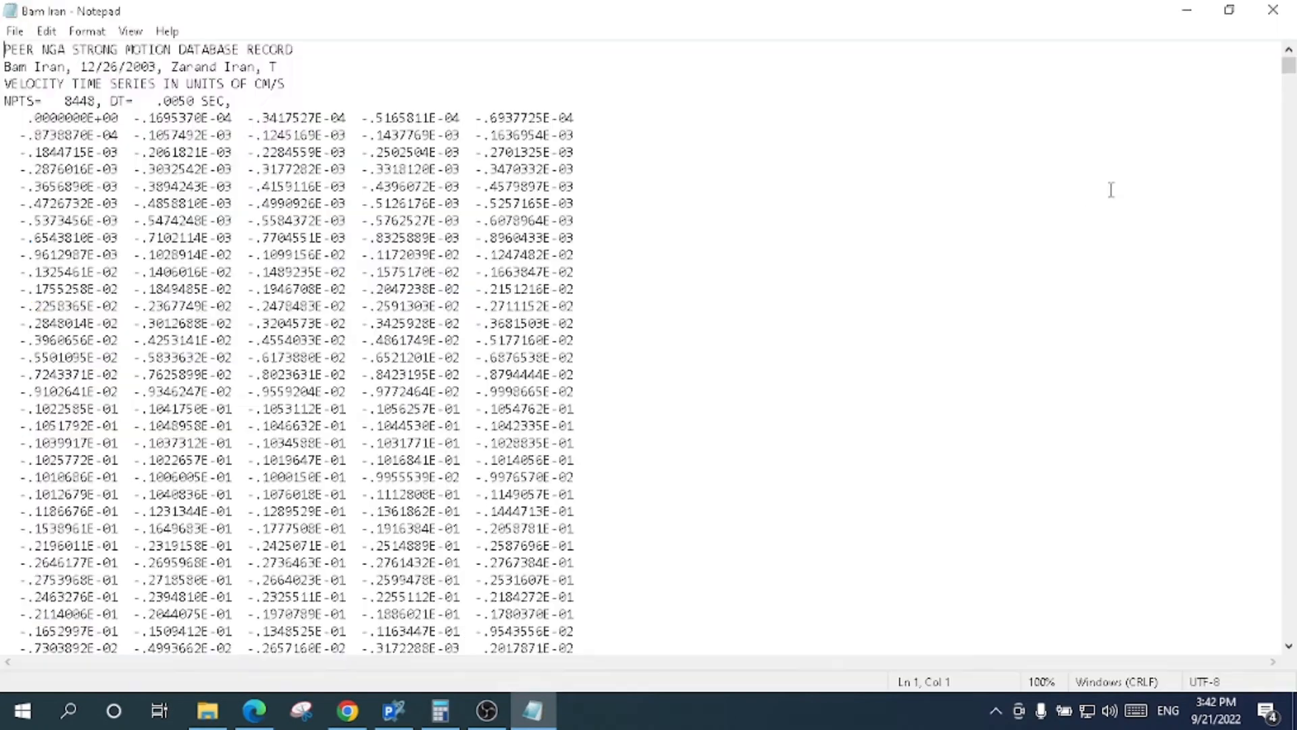
Step: Set the record to skip the first 4 lines and read 5 acceleration values per line, checking the layout in the Bam Iran file
click(393, 709)
click(311, 277)
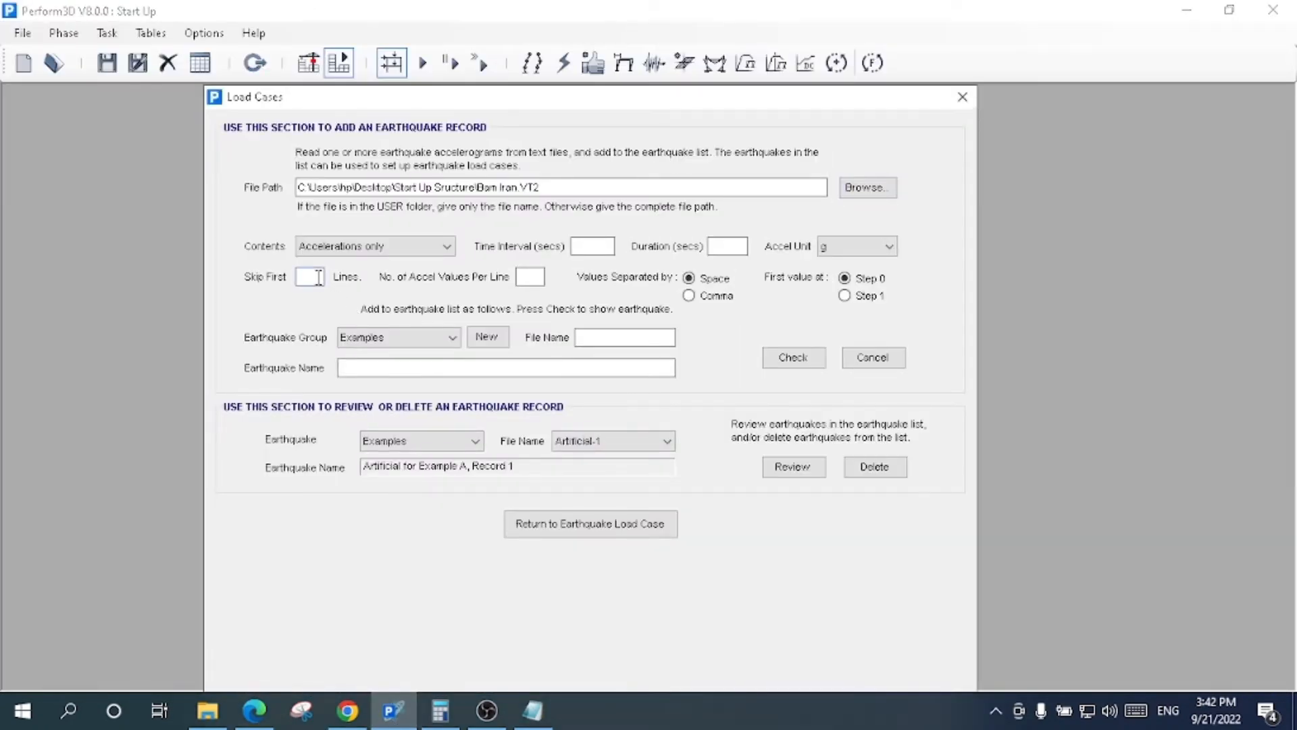
click(533, 709)
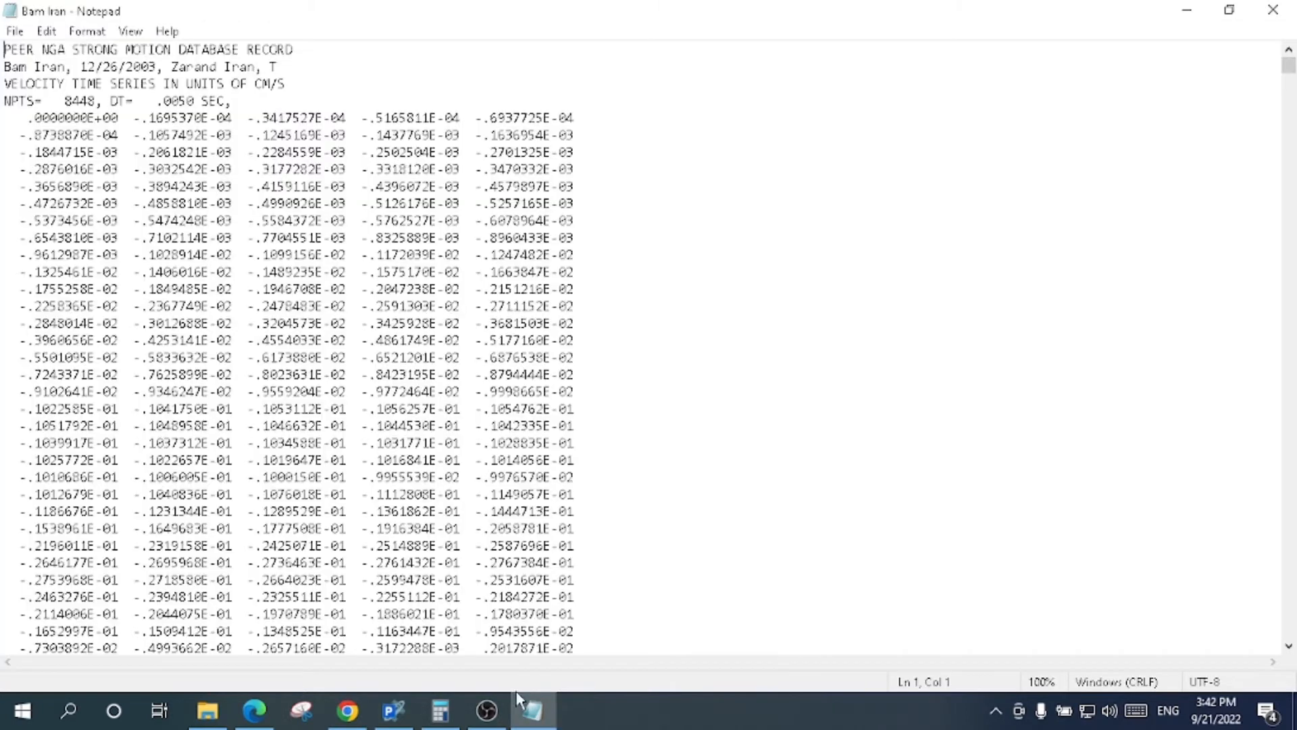
click(182, 48)
click(178, 83)
click(394, 710)
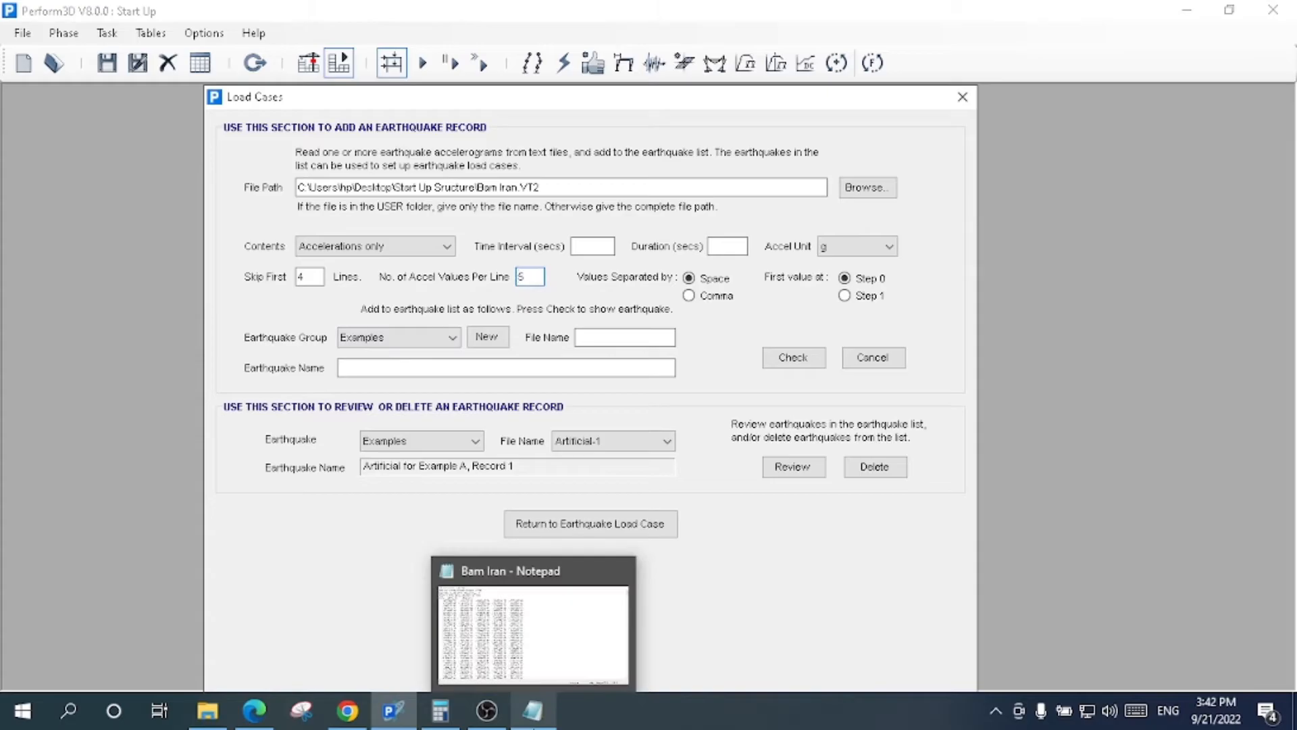
click(532, 709)
click(156, 204)
click(289, 220)
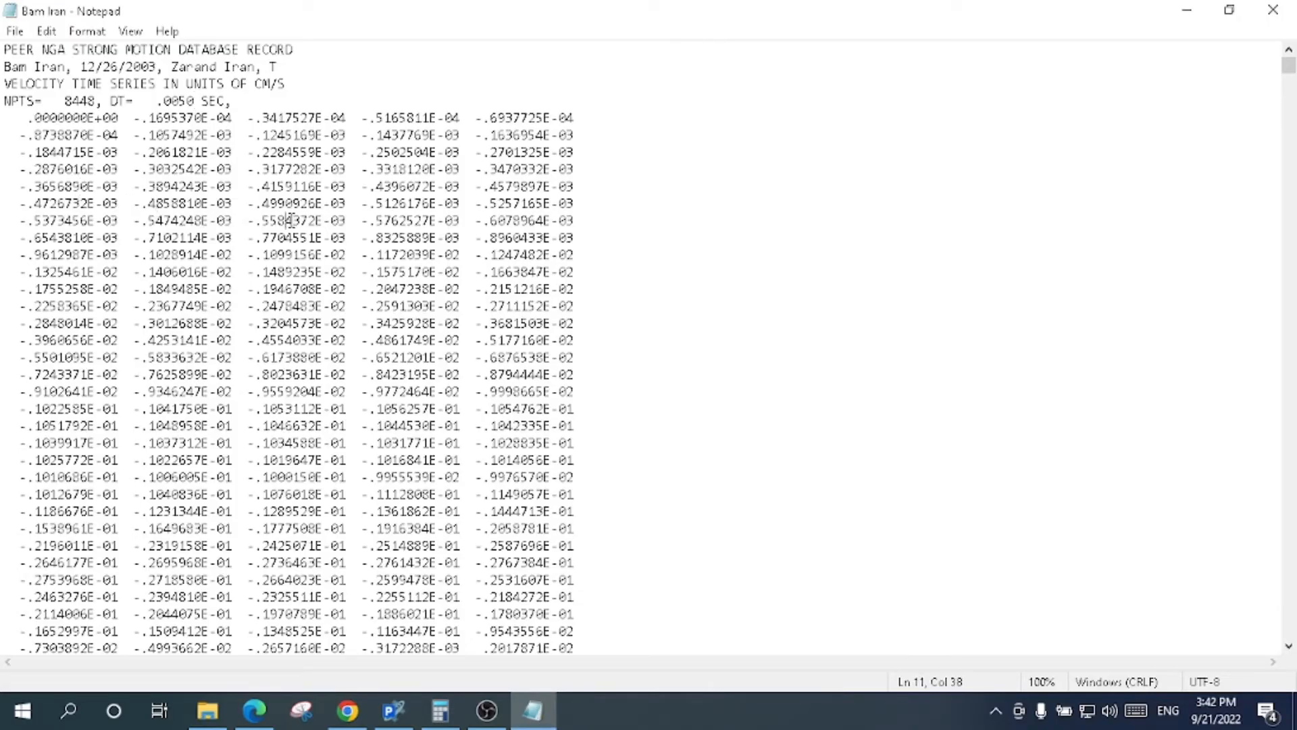
click(523, 255)
click(419, 594)
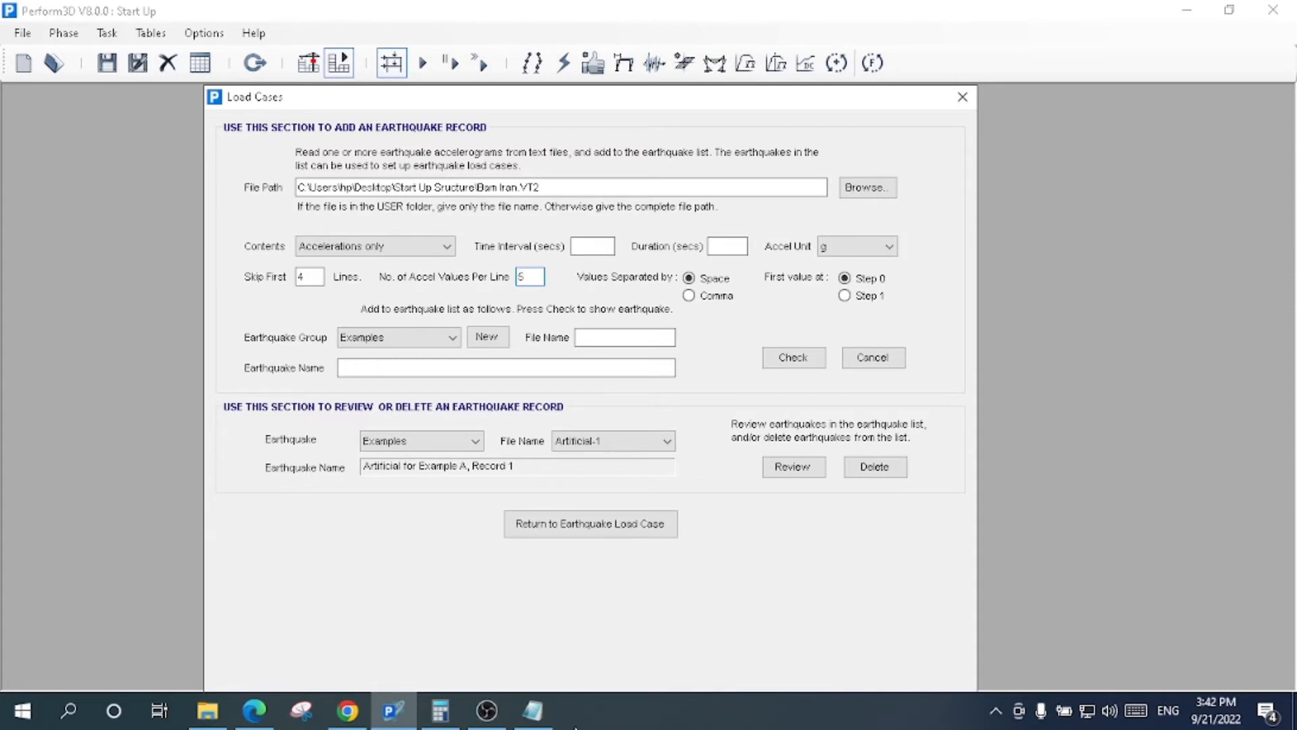
Step: Copy the .0050 second DT value from the Bam Iran file into the record's time interval
click(544, 714)
drag(195, 100, 156, 95)
key(ctrl+c)
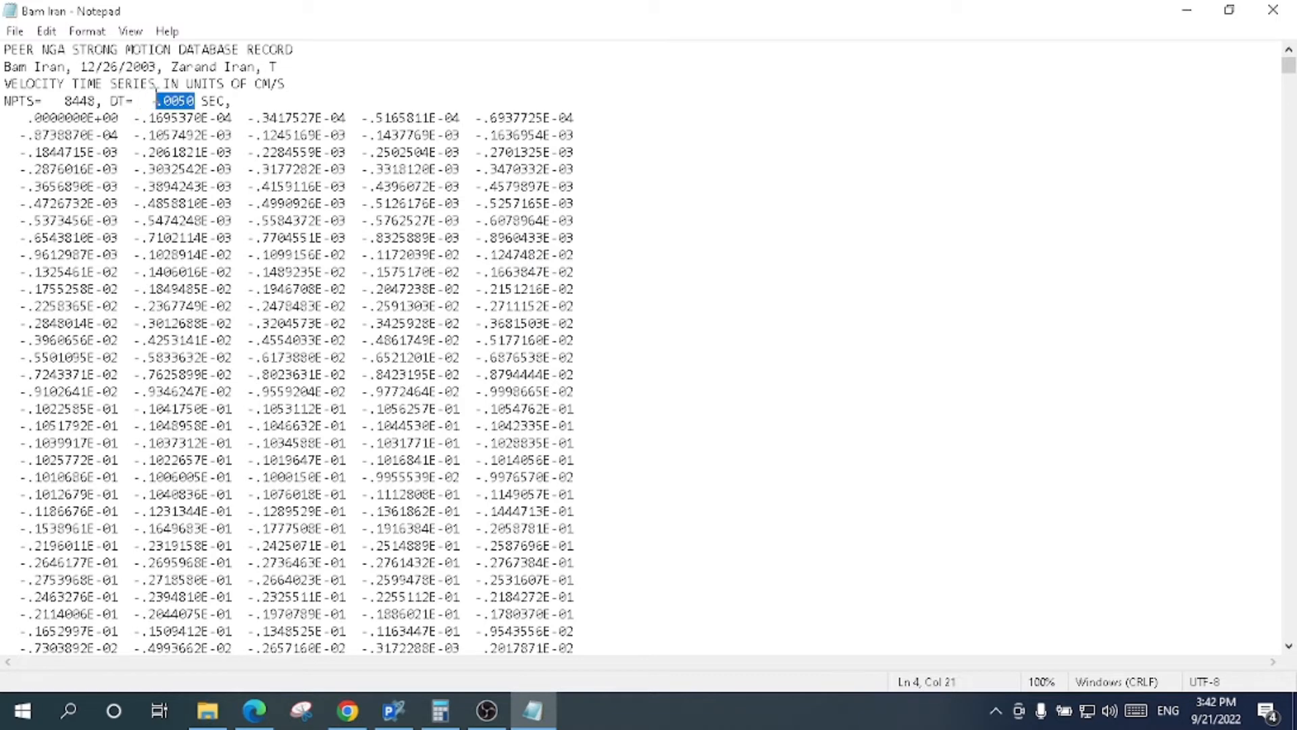
click(393, 710)
click(608, 244)
key(ctrl+v)
Step: Set the record's duration to 10 seconds and keep g as the acceleration unit
click(734, 247)
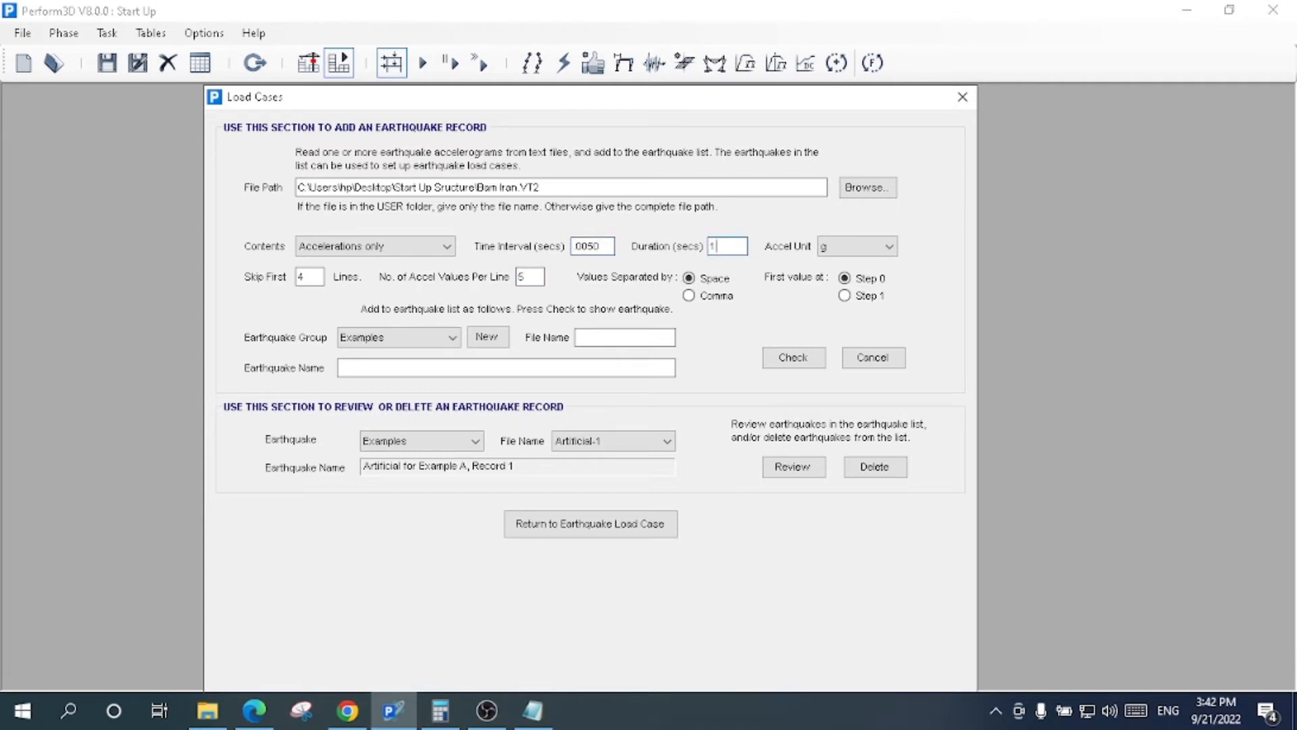
click(831, 247)
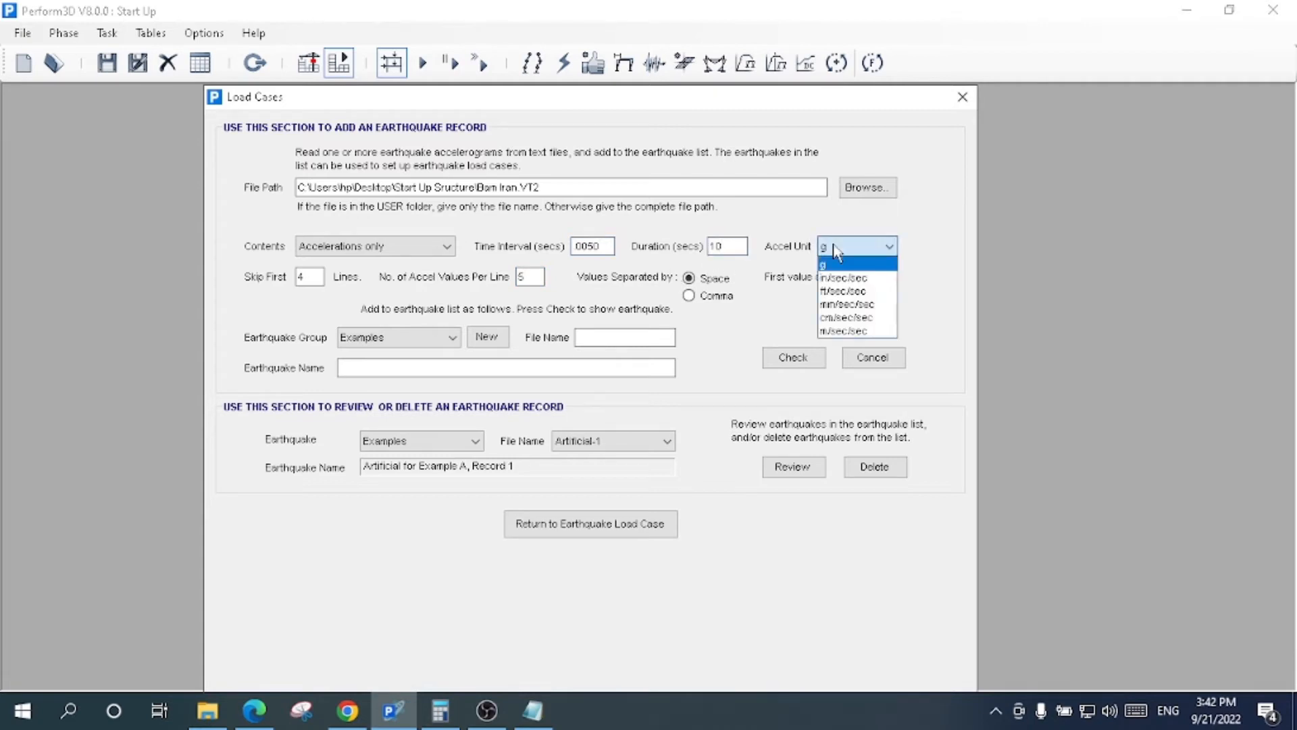
click(838, 264)
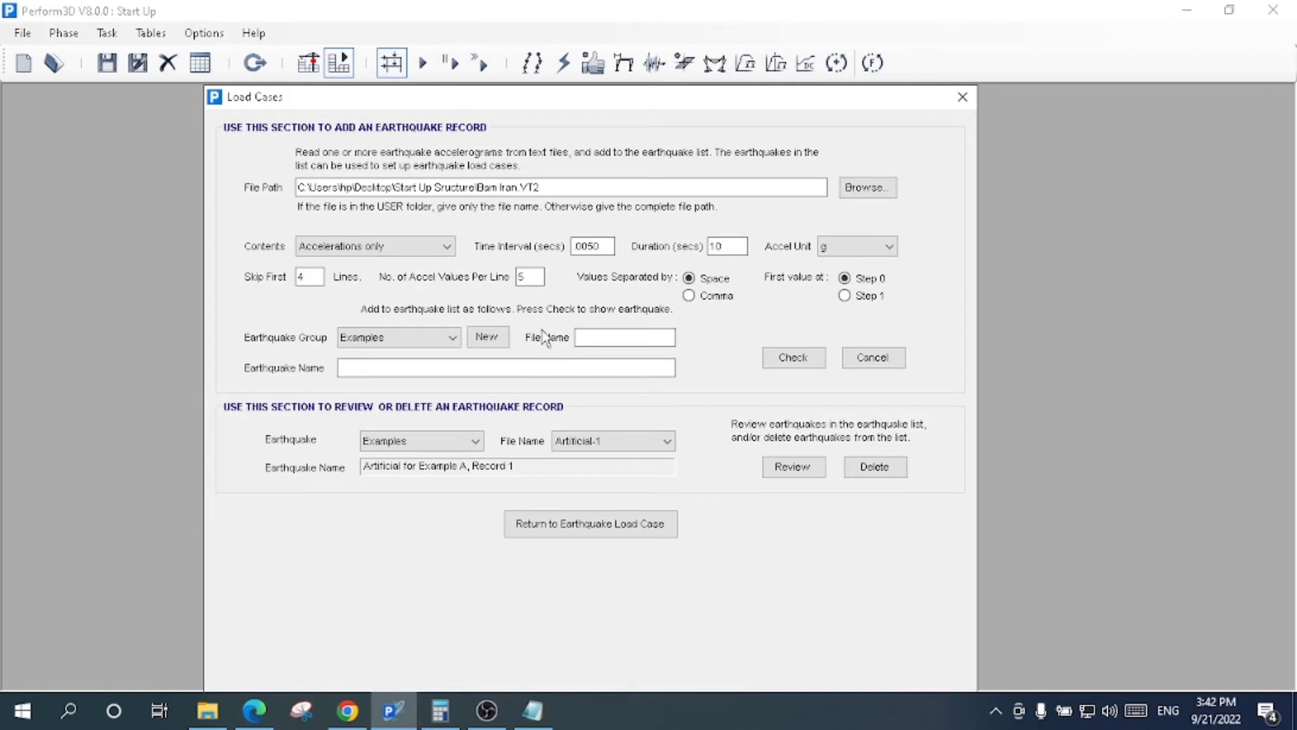
Step: Create a new earthquake group named "Bam EQ" and copy its name
click(488, 338)
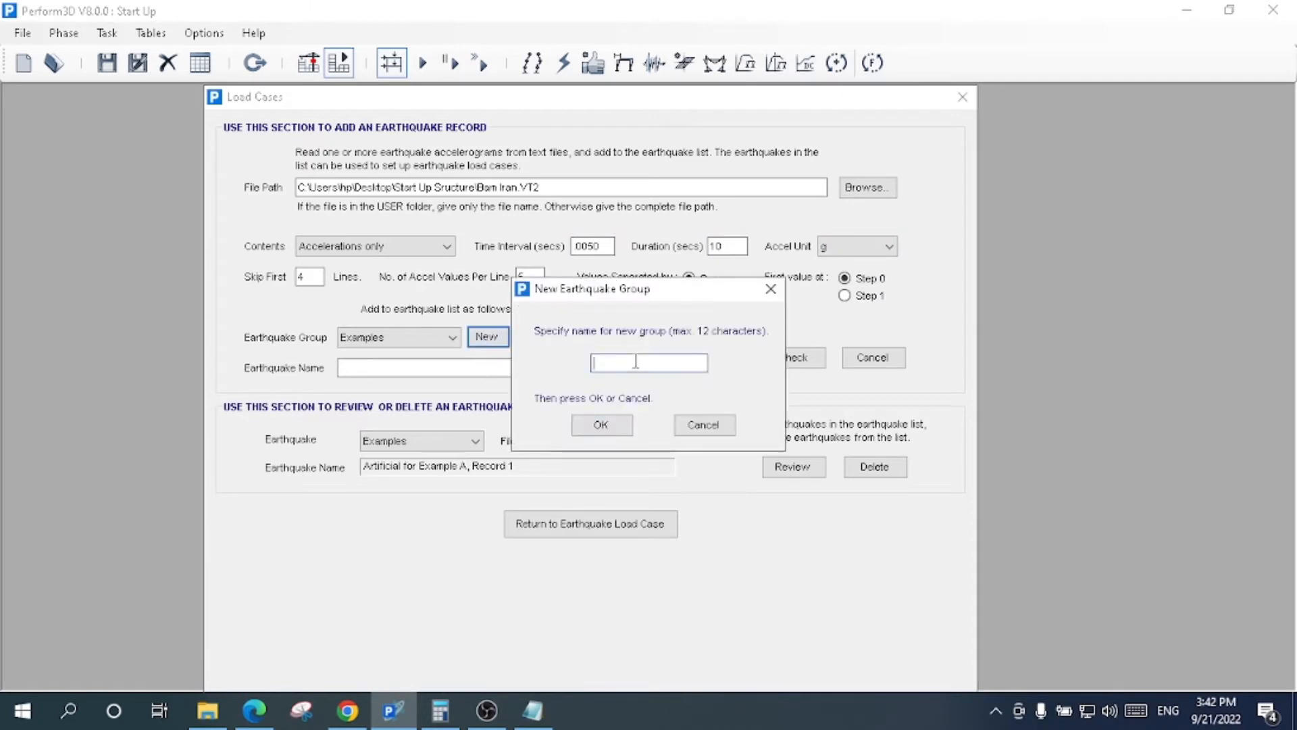
text(B)
drag(631, 359, 522, 365)
key(ctrl+c)
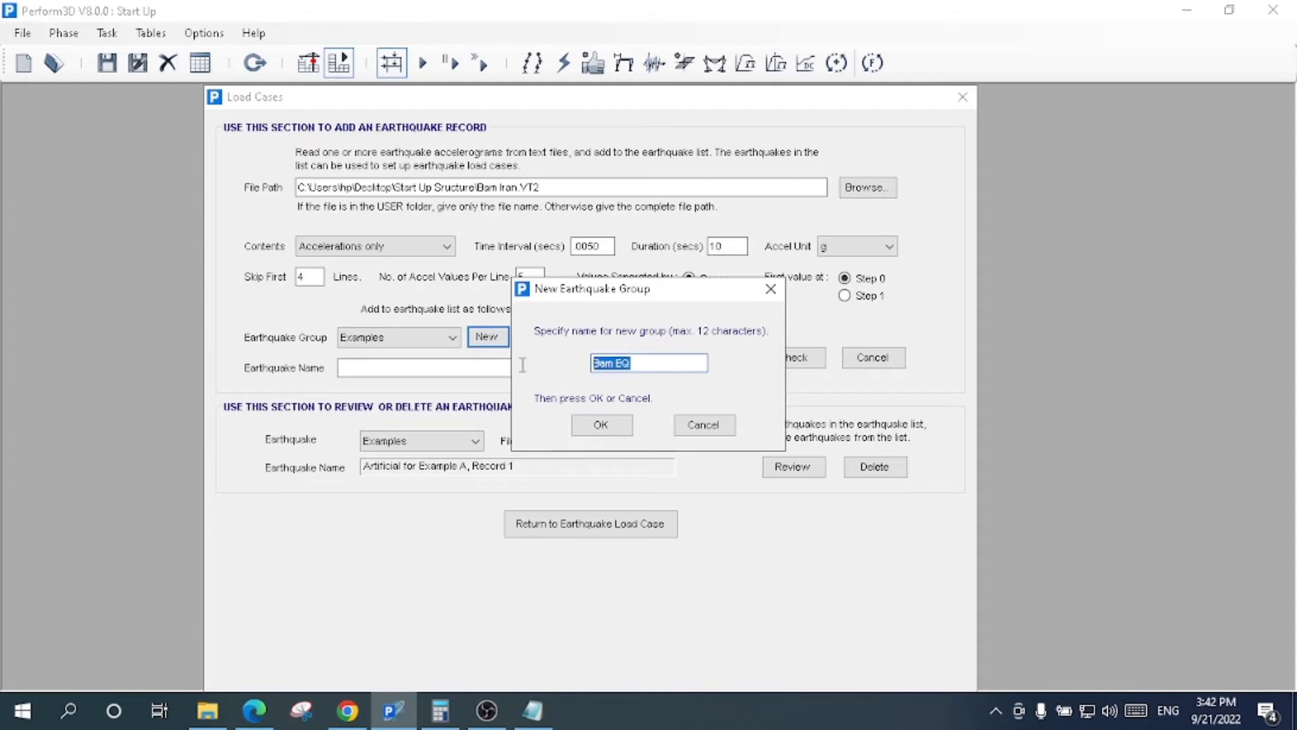
click(600, 424)
Step: Enter "Bam EQ" as the record's file name and earthquake name, check the acceleration plot and add the record
click(603, 338)
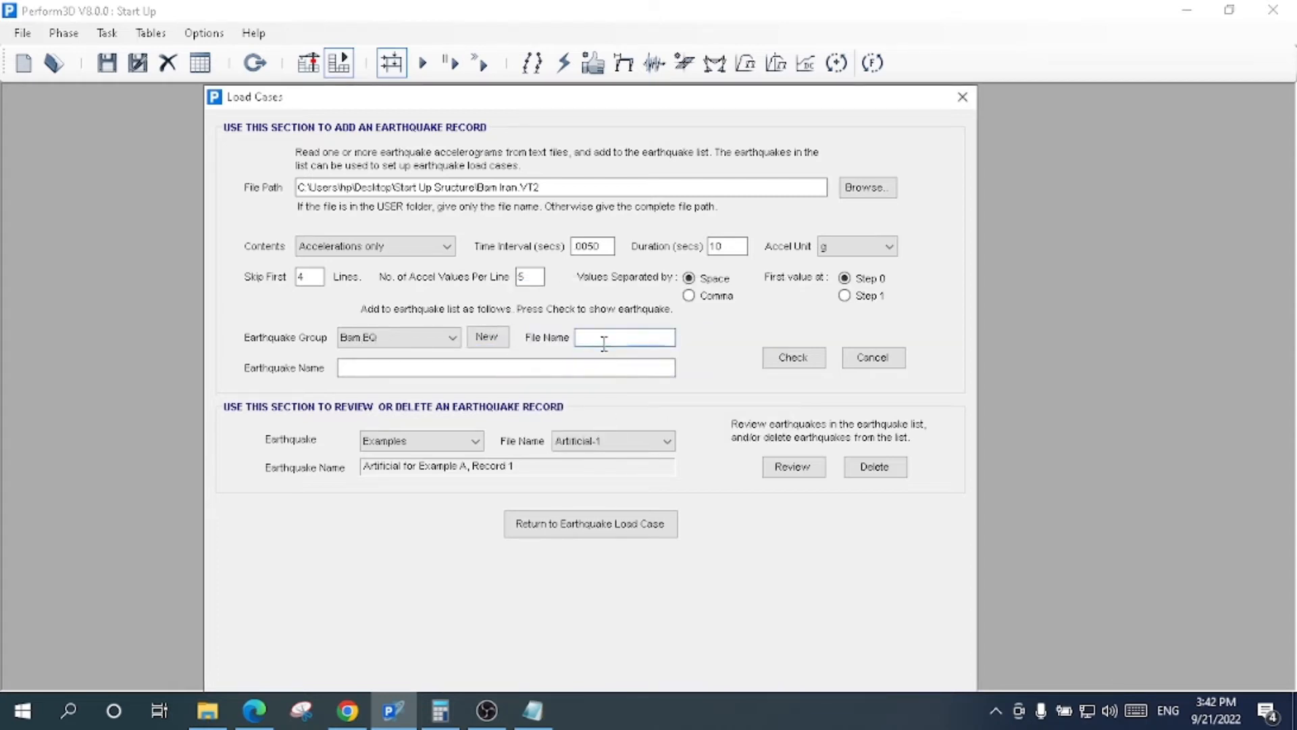
key(ctrl+v)
click(588, 368)
key(ctrl+v)
click(814, 358)
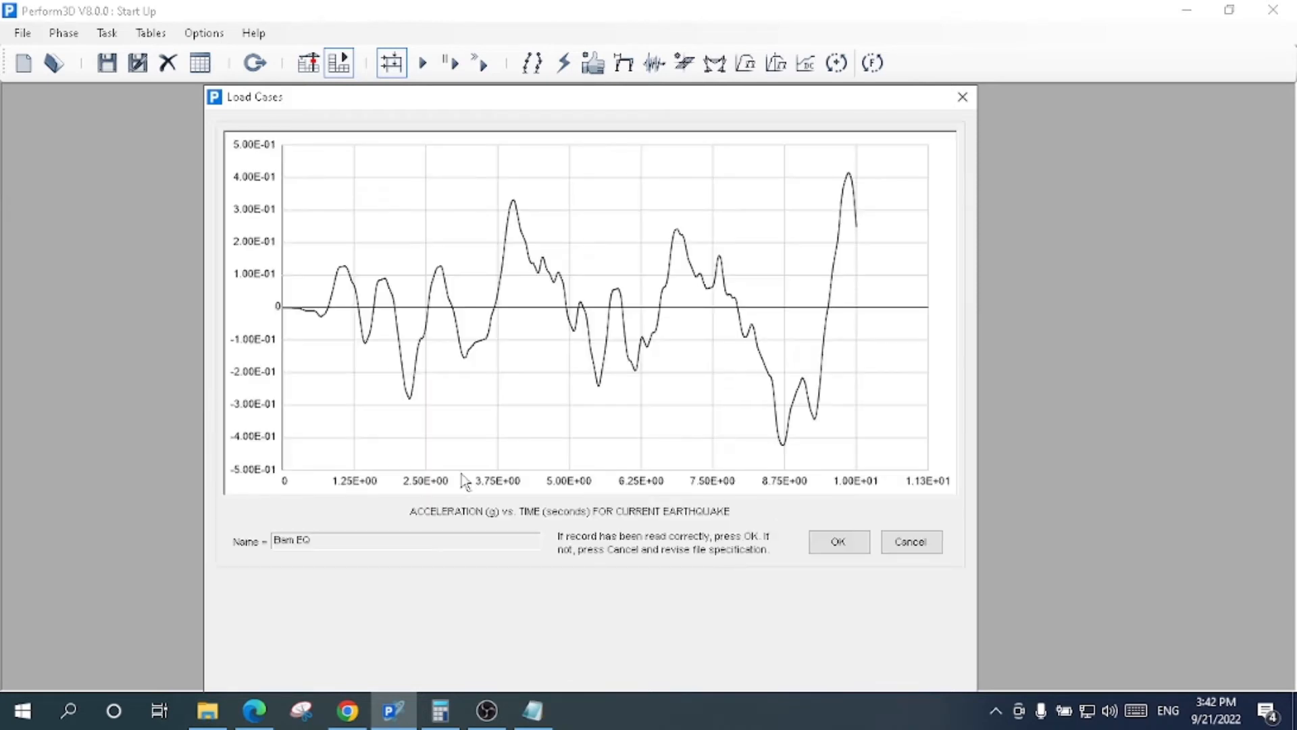
click(838, 542)
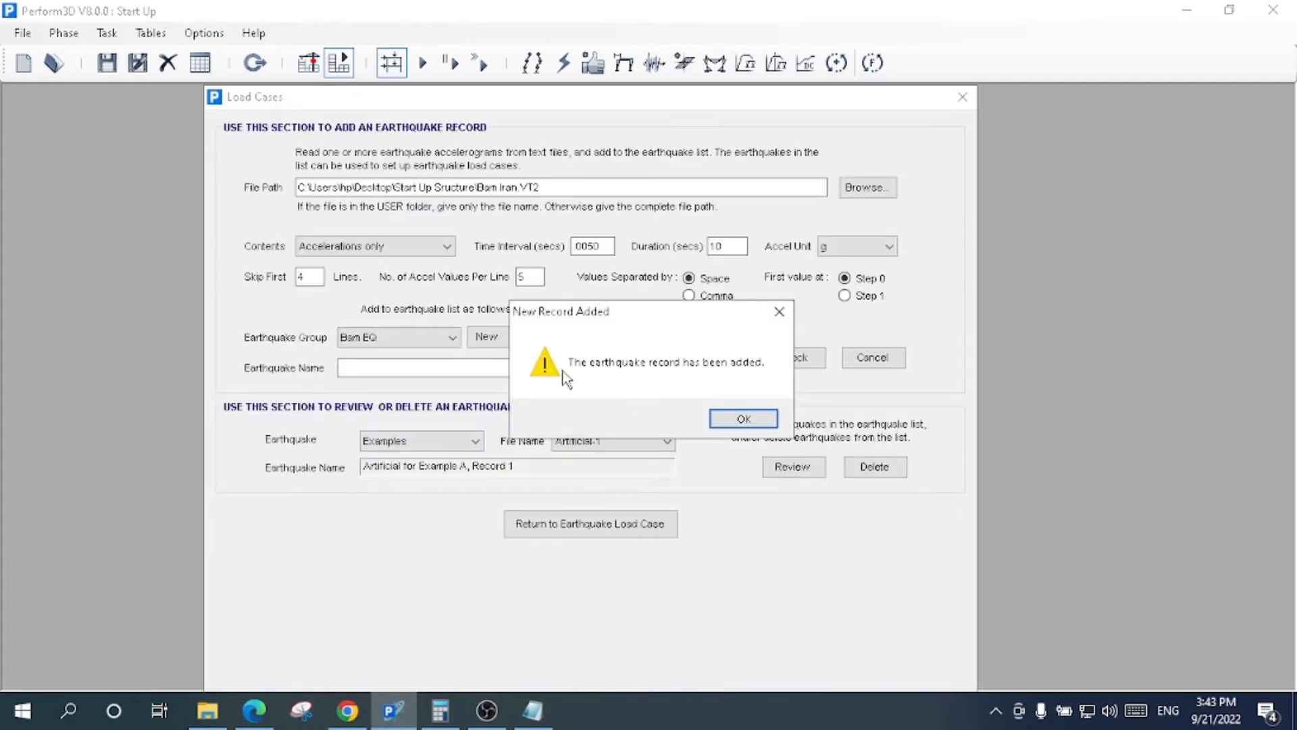
click(744, 421)
Step: Return to the BAM load case and assign the Bam EQ group as its Q1 earthquake
click(602, 519)
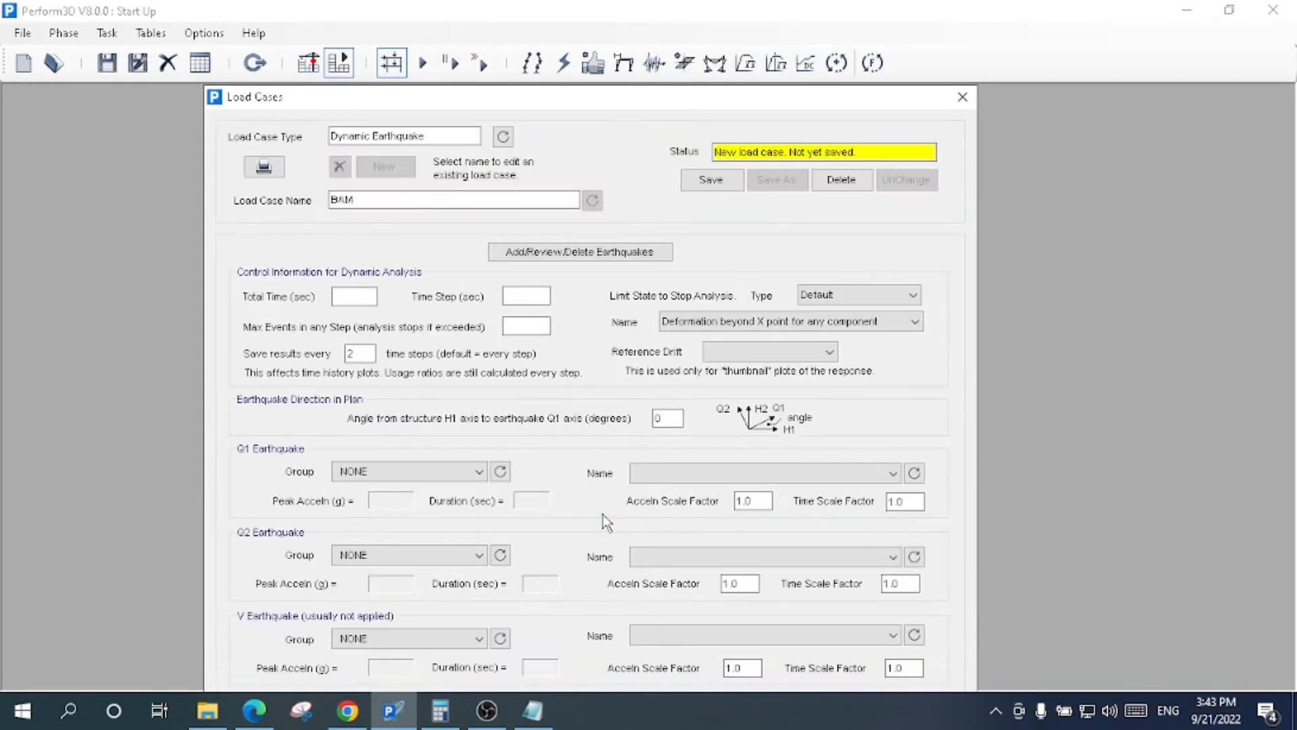
click(446, 473)
click(379, 531)
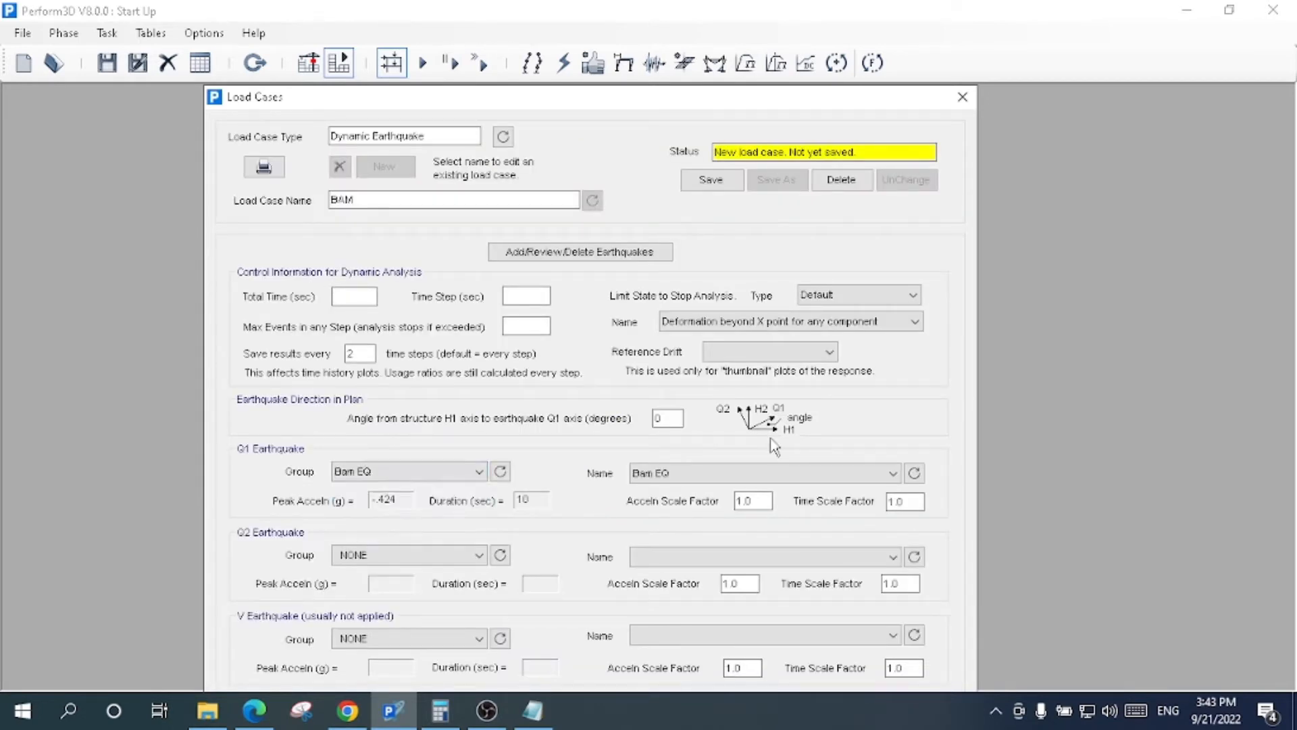
Step: Set the dynamic analysis total time to 100 seconds and the time step to .0050 seconds, checking DT in the record file
click(355, 297)
text(100)
click(527, 297)
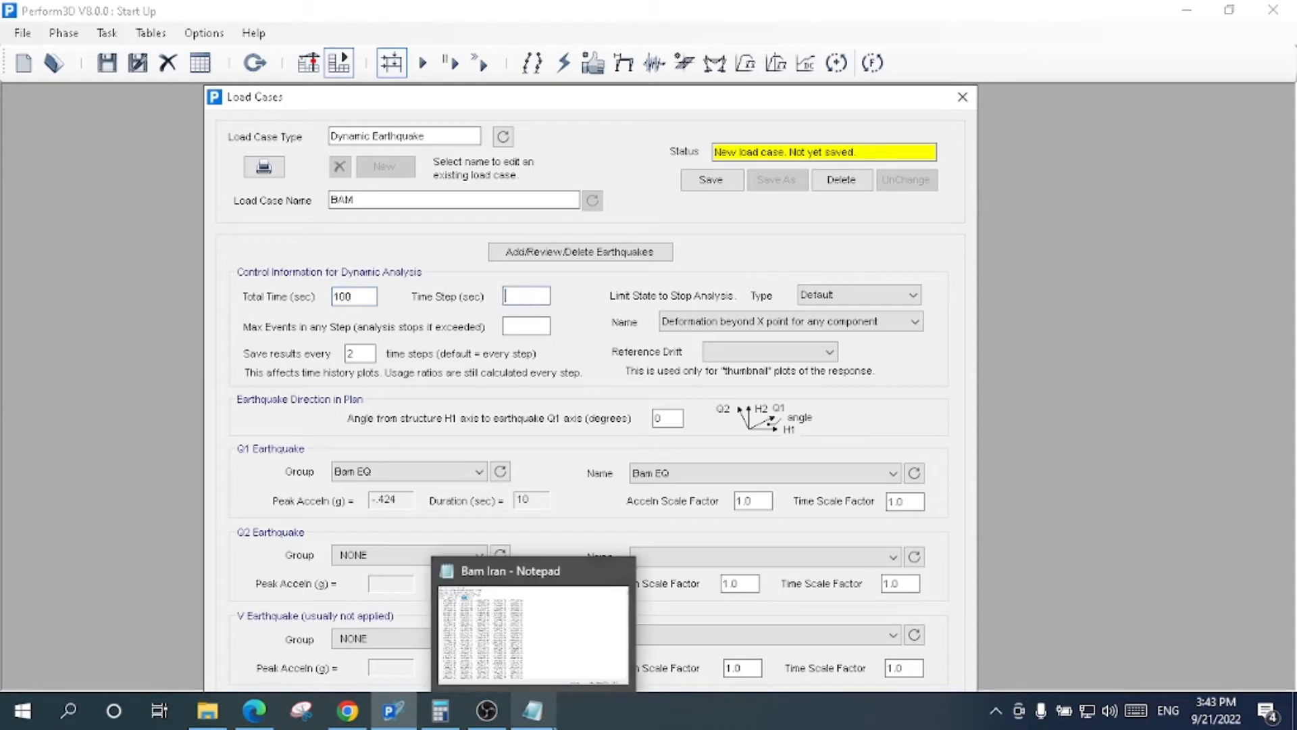
click(550, 720)
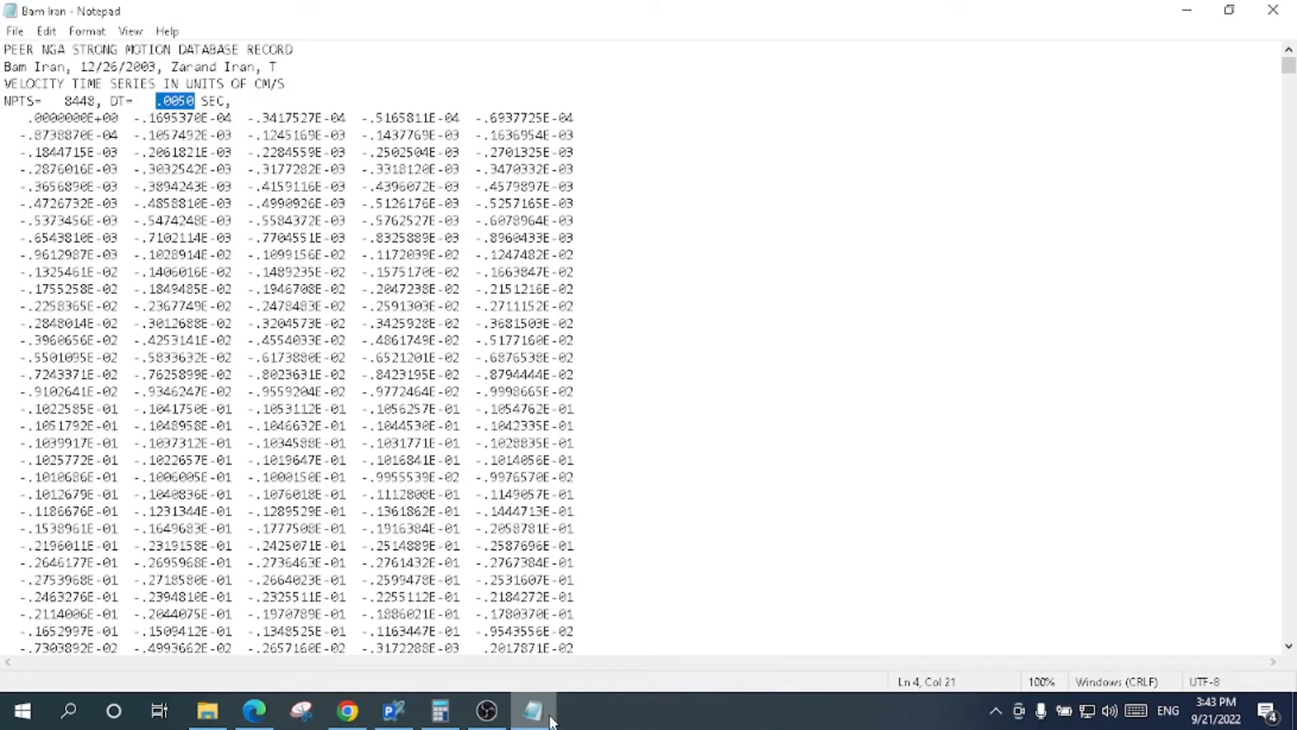
click(532, 709)
text(.0050)
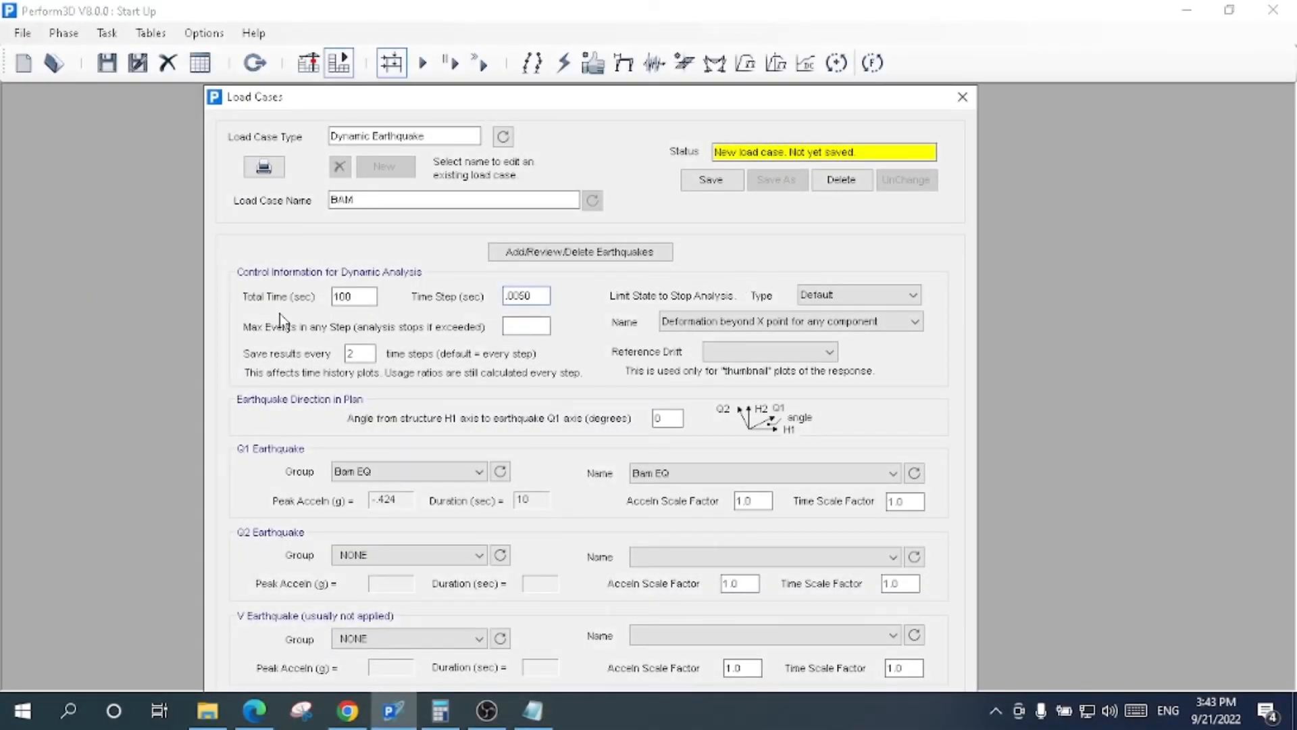
Step: Copy the NPTS value 8448 from the Bam Iran file into the maximum events in any step
click(533, 710)
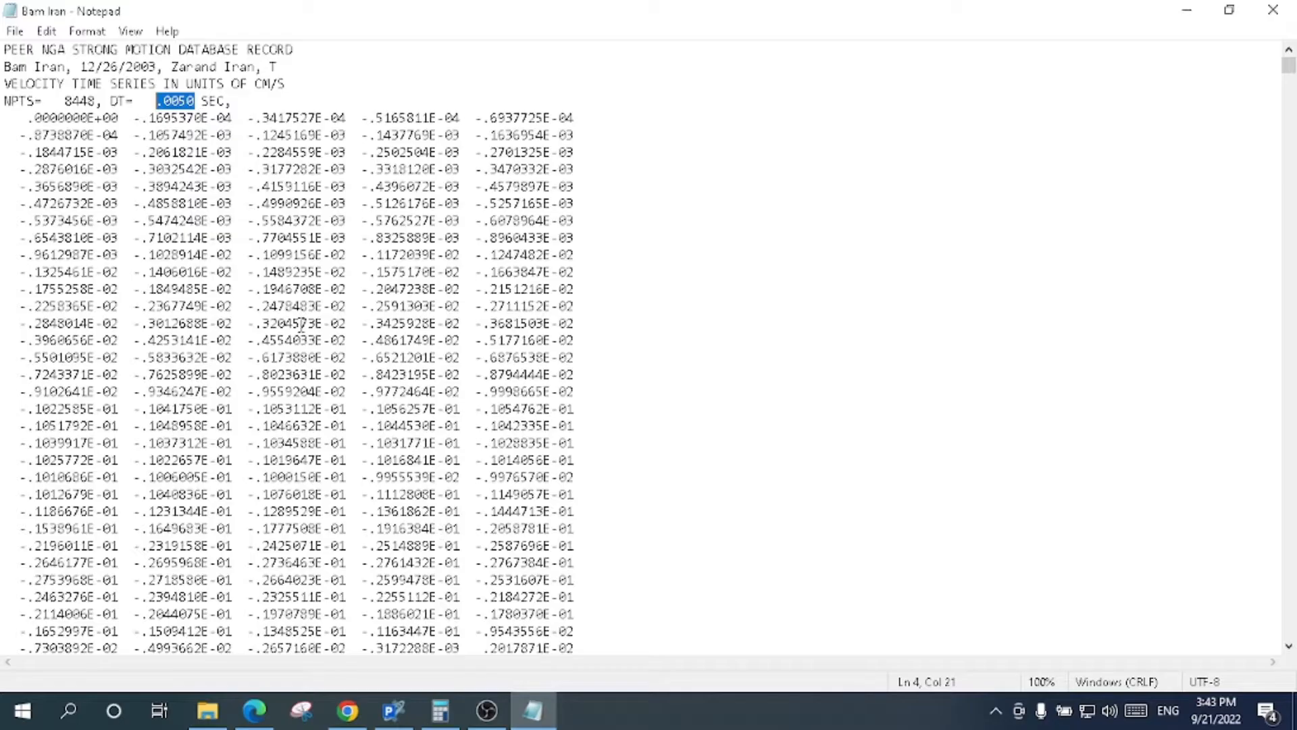
drag(98, 101, 64, 101)
key(ctrl+c)
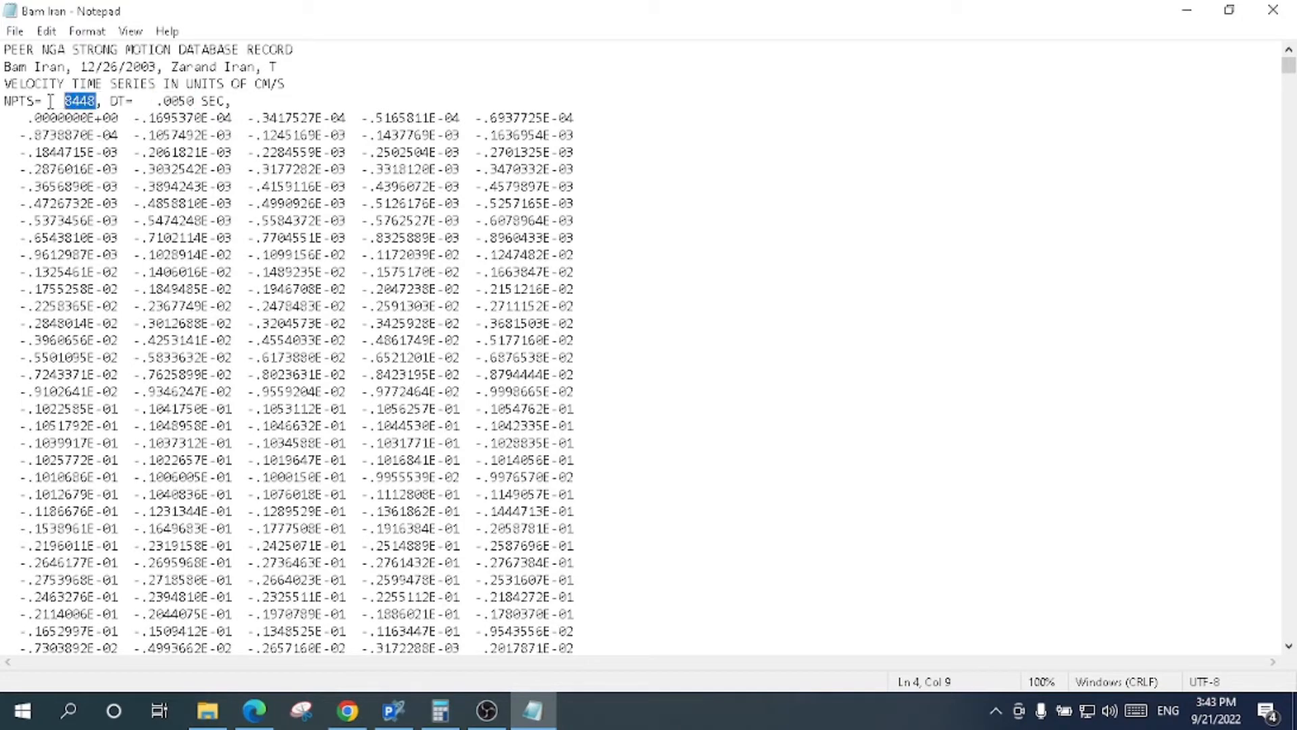
click(533, 709)
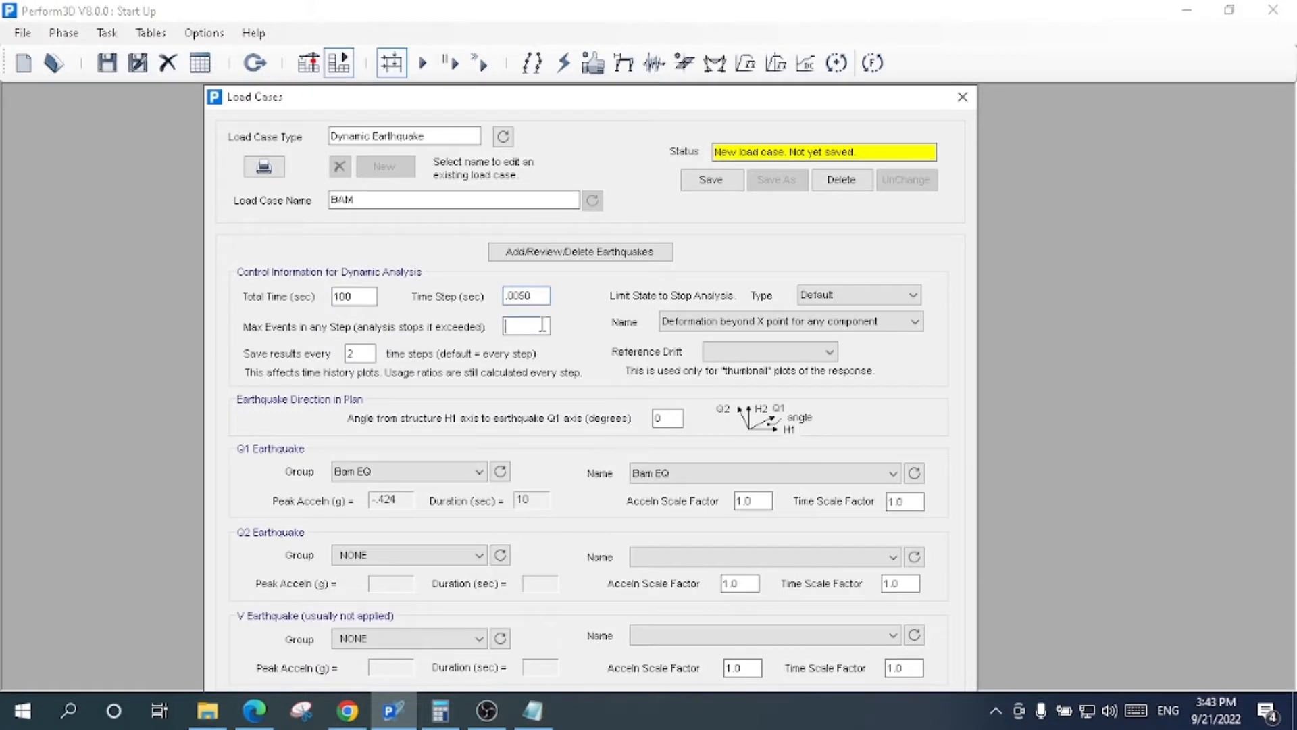
key(ctrl+v)
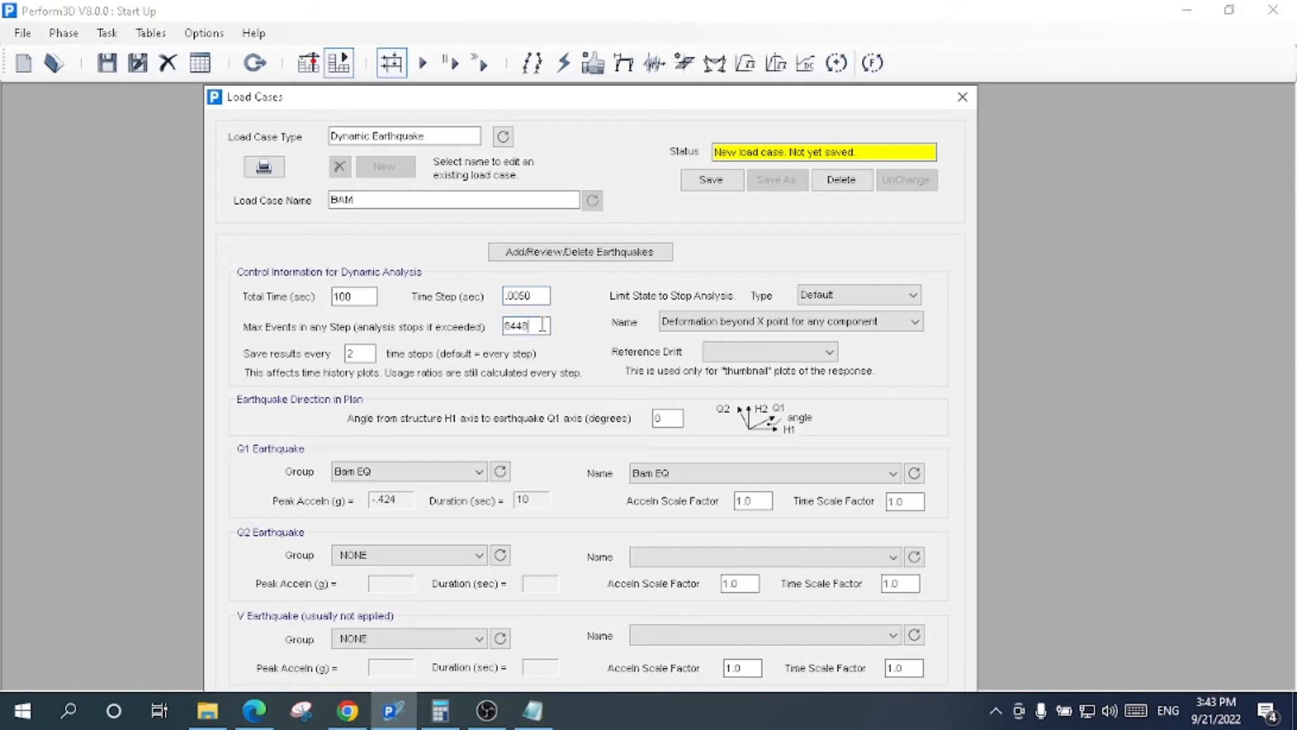
Step: Set the BAM load case's stop limit state to Drift H1 and its reference drift to Story 01 H1-01, and save the load case
click(841, 296)
click(811, 353)
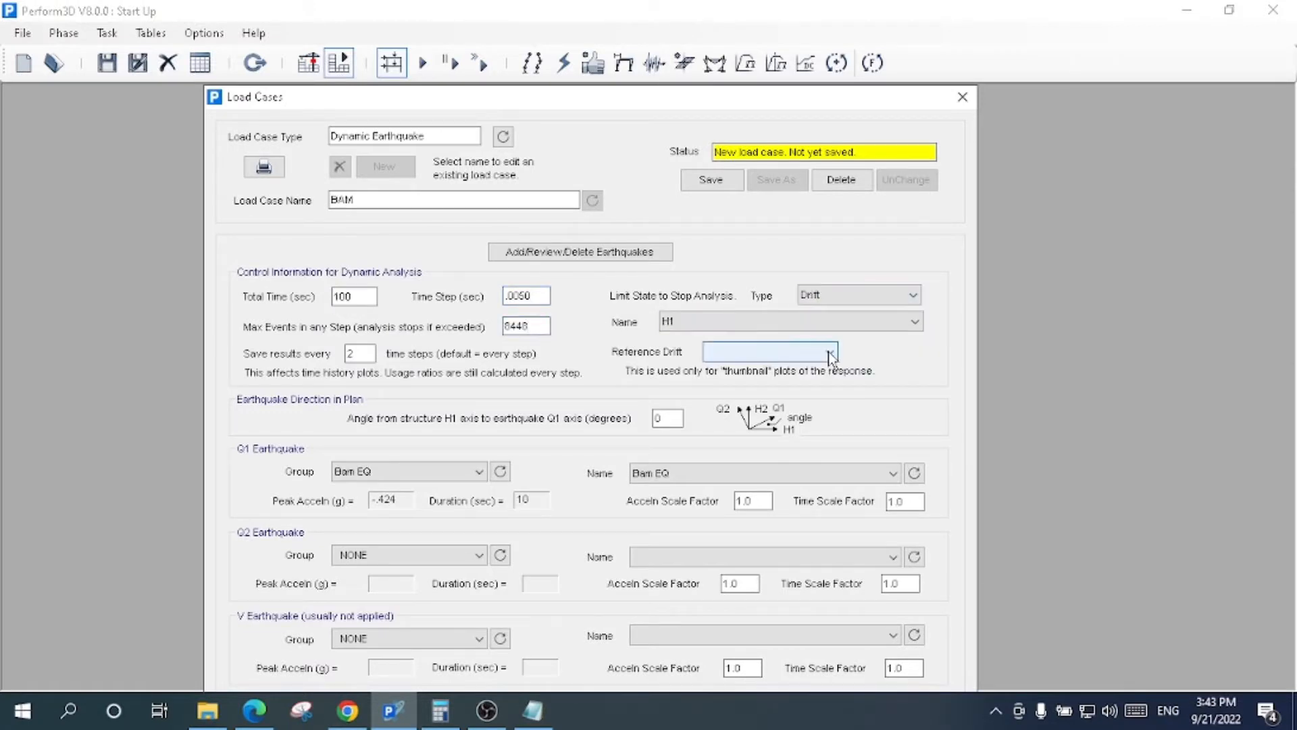
click(804, 352)
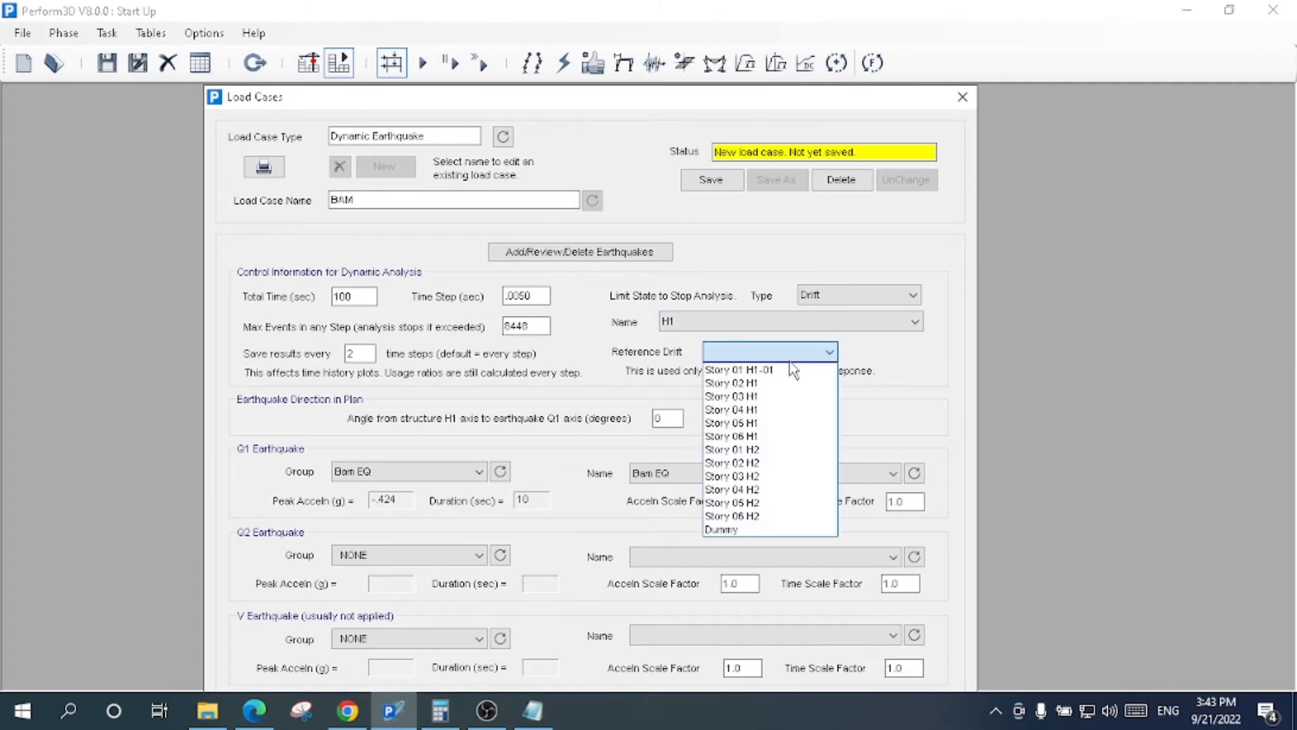
click(793, 381)
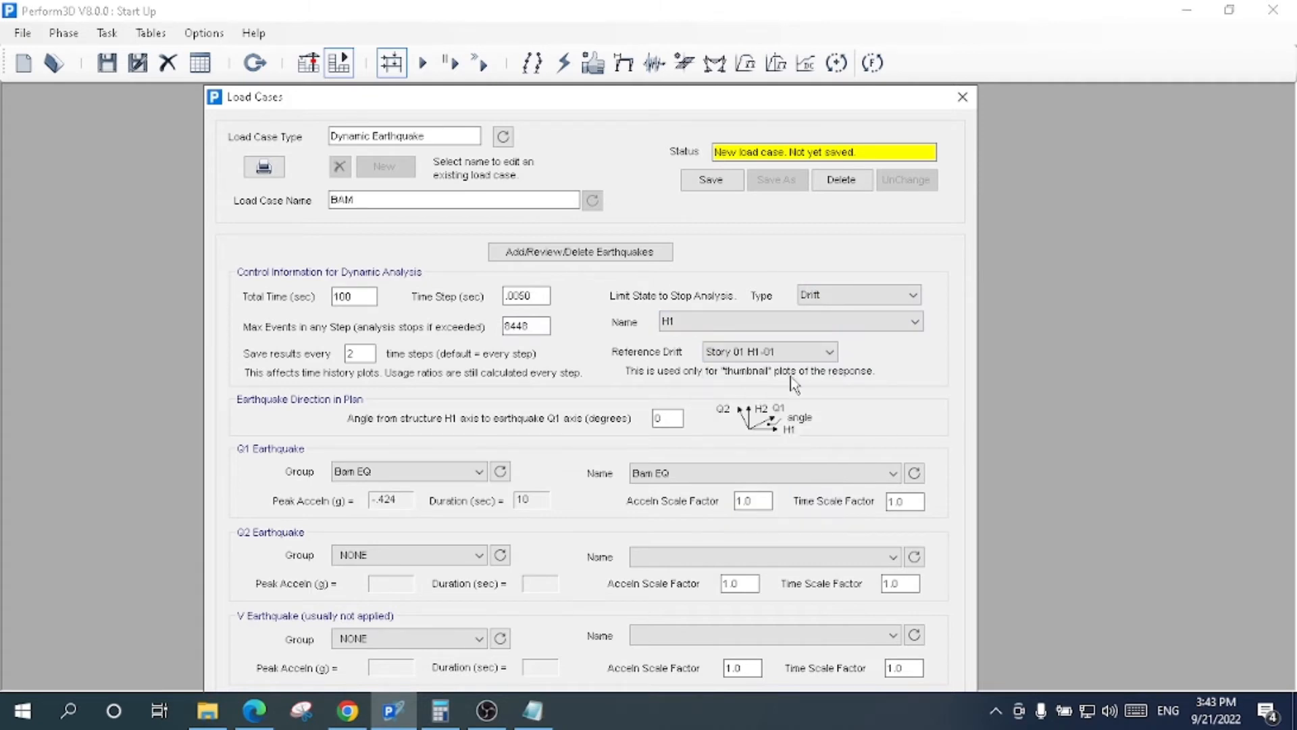
click(717, 179)
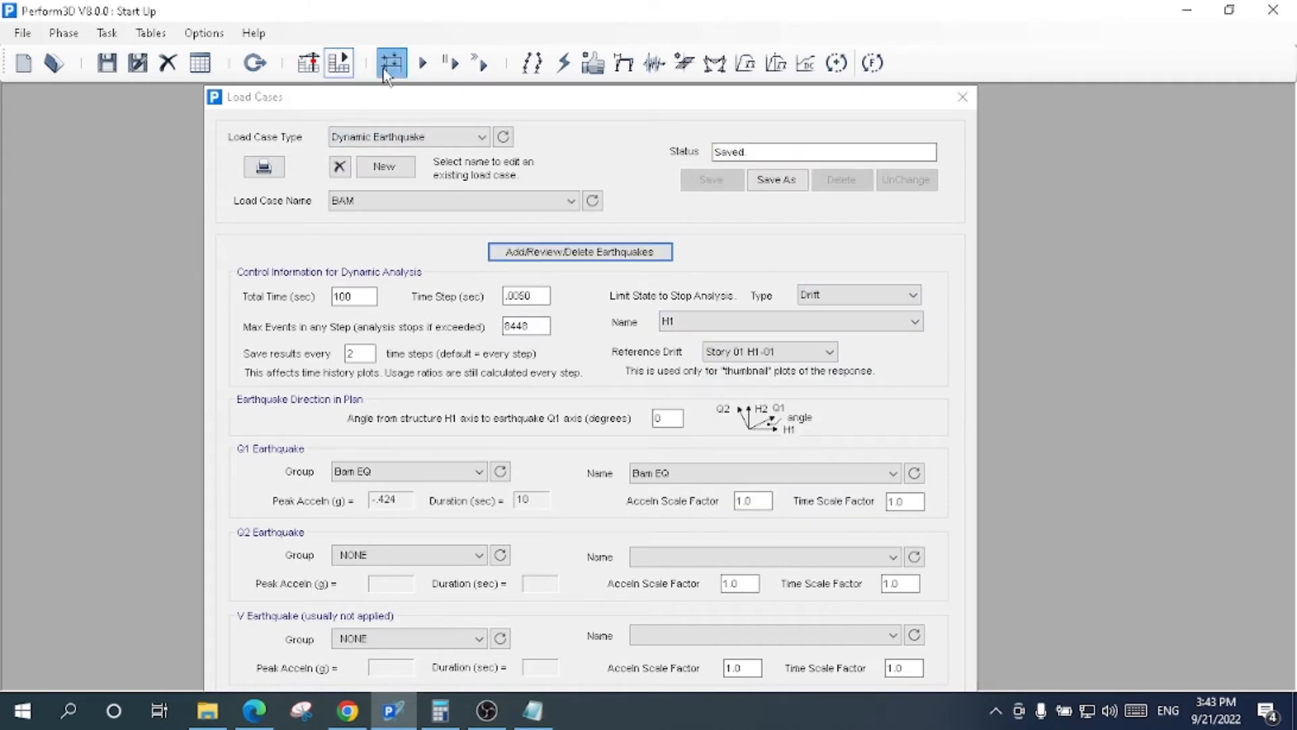
Step: Start a new analysis series named "Bam + THA" with the description "NDA"
click(424, 64)
drag(504, 67, 403, 110)
drag(530, 96, 463, 103)
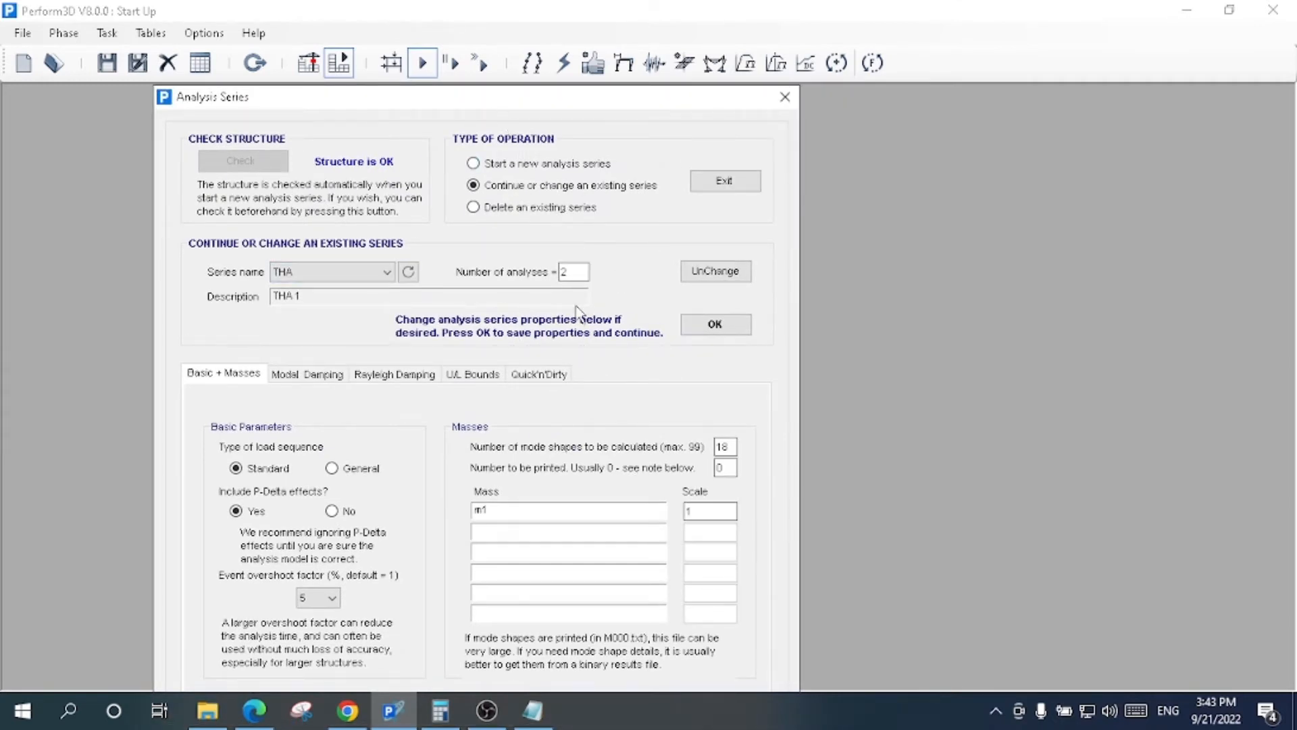
click(473, 162)
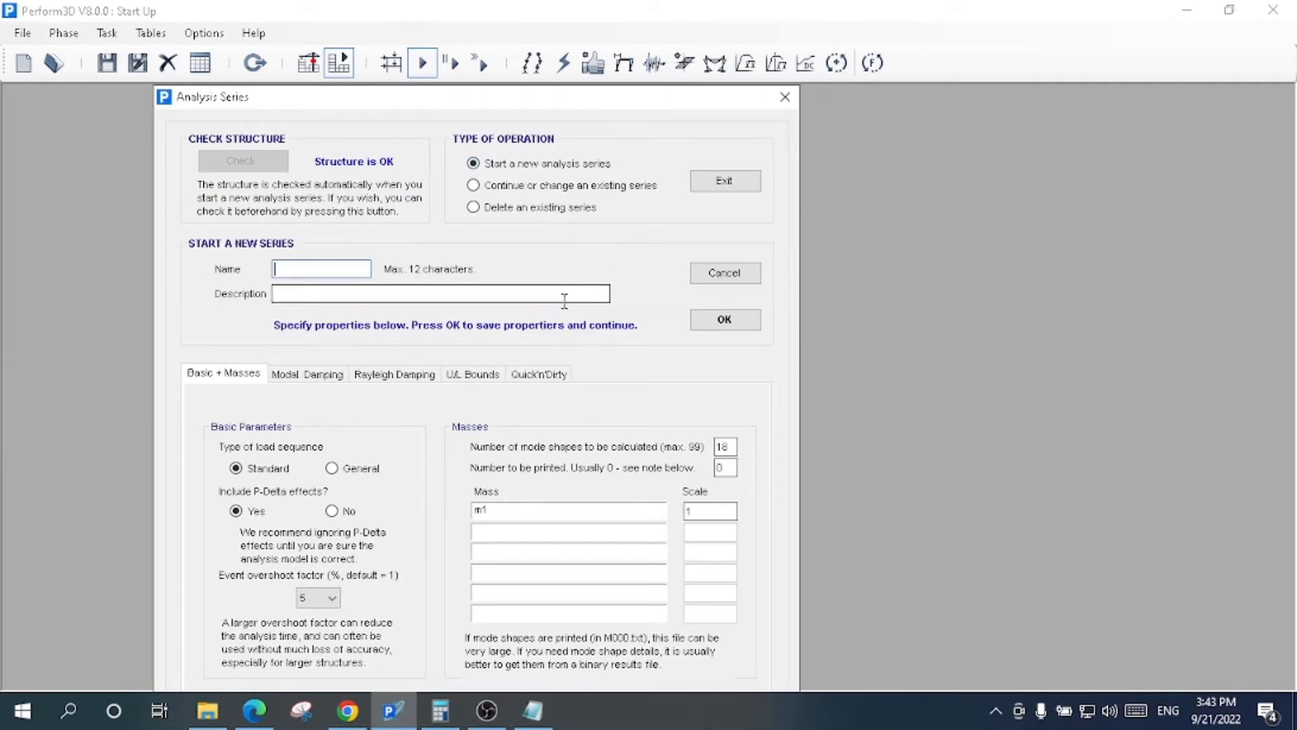
text(THA)
click(346, 295)
text(NDA)
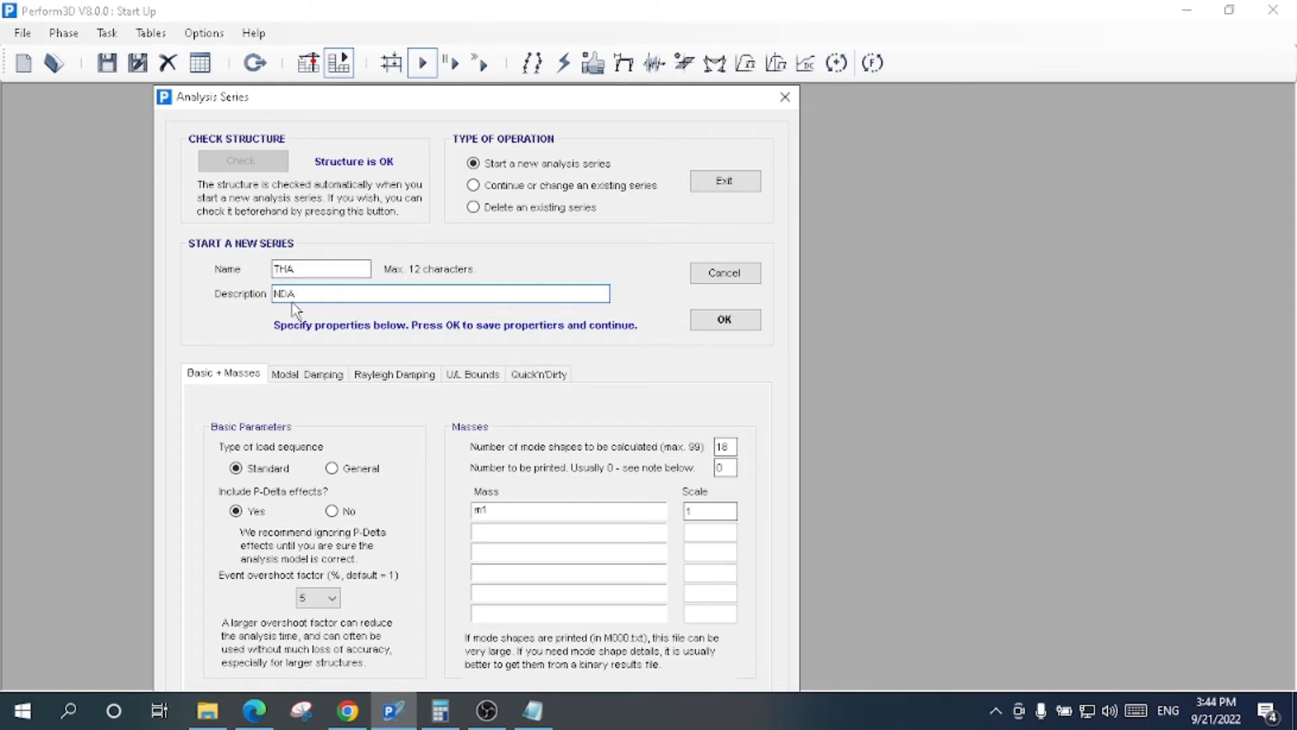
click(279, 270)
text(Bsm)
text(+)
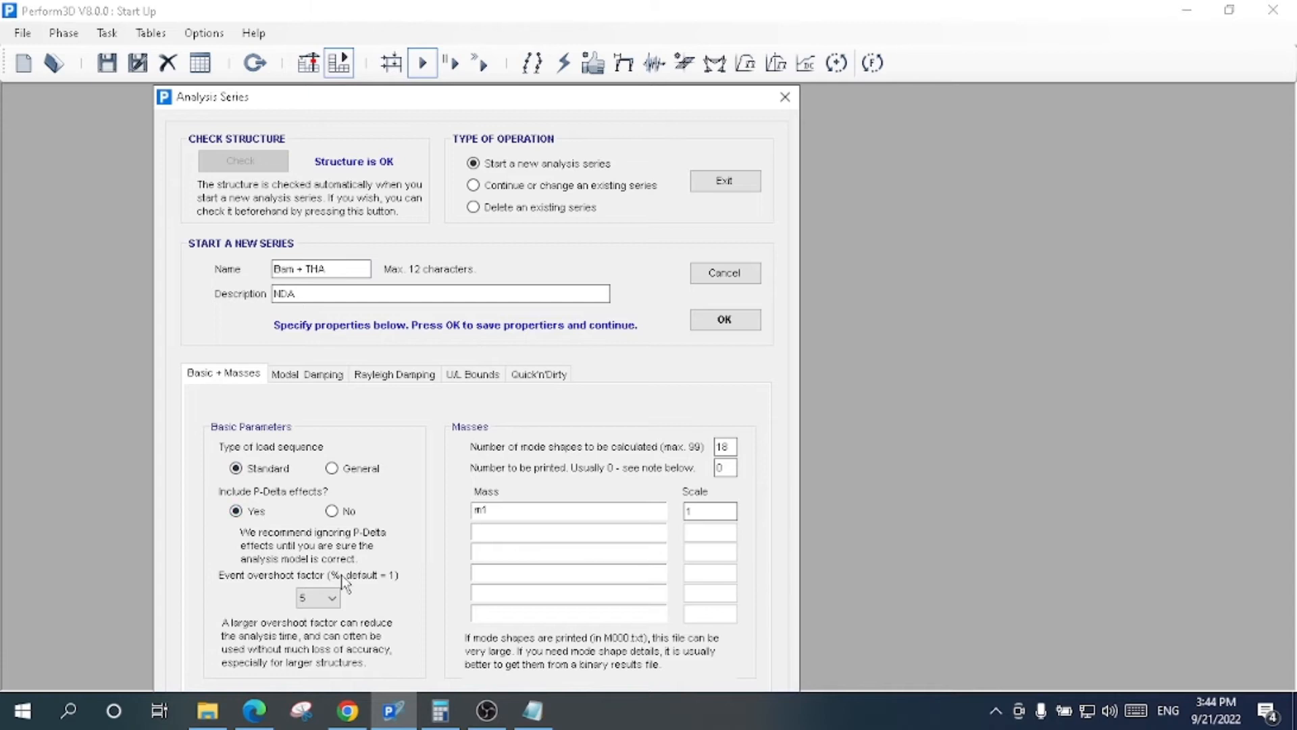
Step: Choose an event overshoot factor of 5% and set the number of mode shapes to calculate to 50, checking the mass scale
click(334, 599)
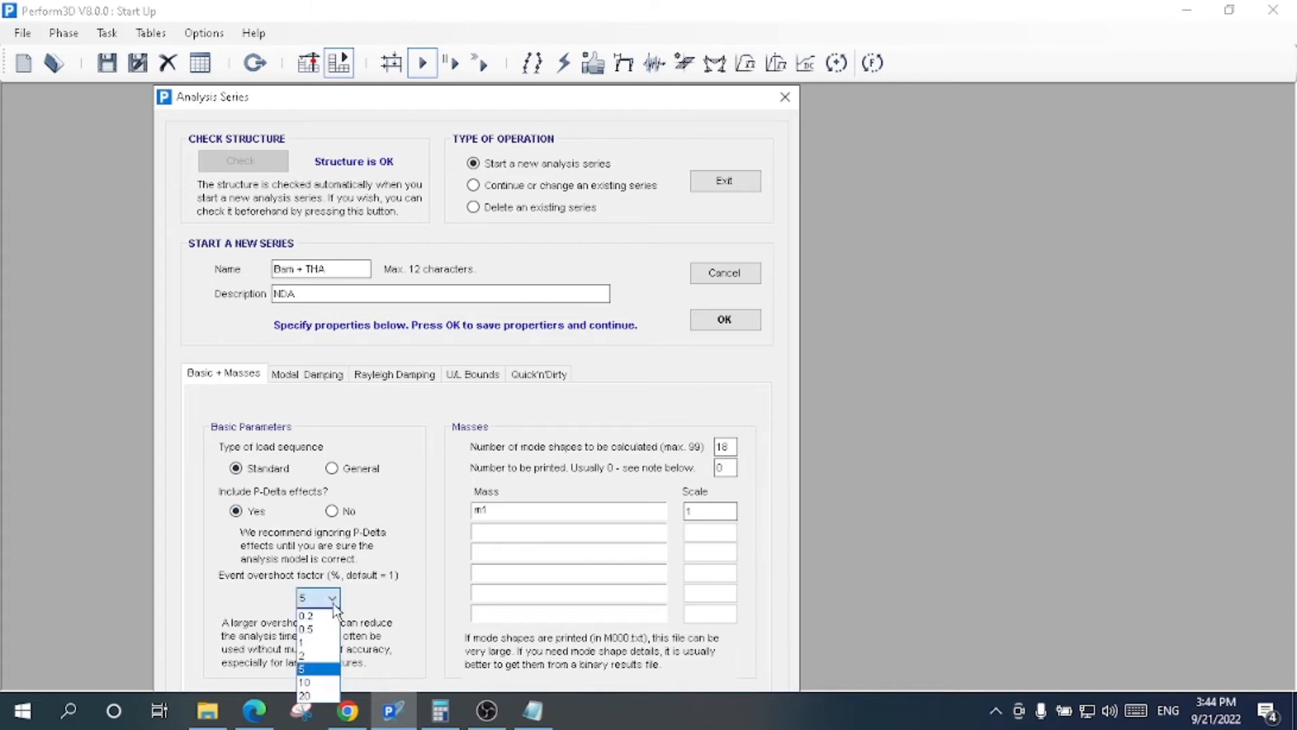
click(319, 677)
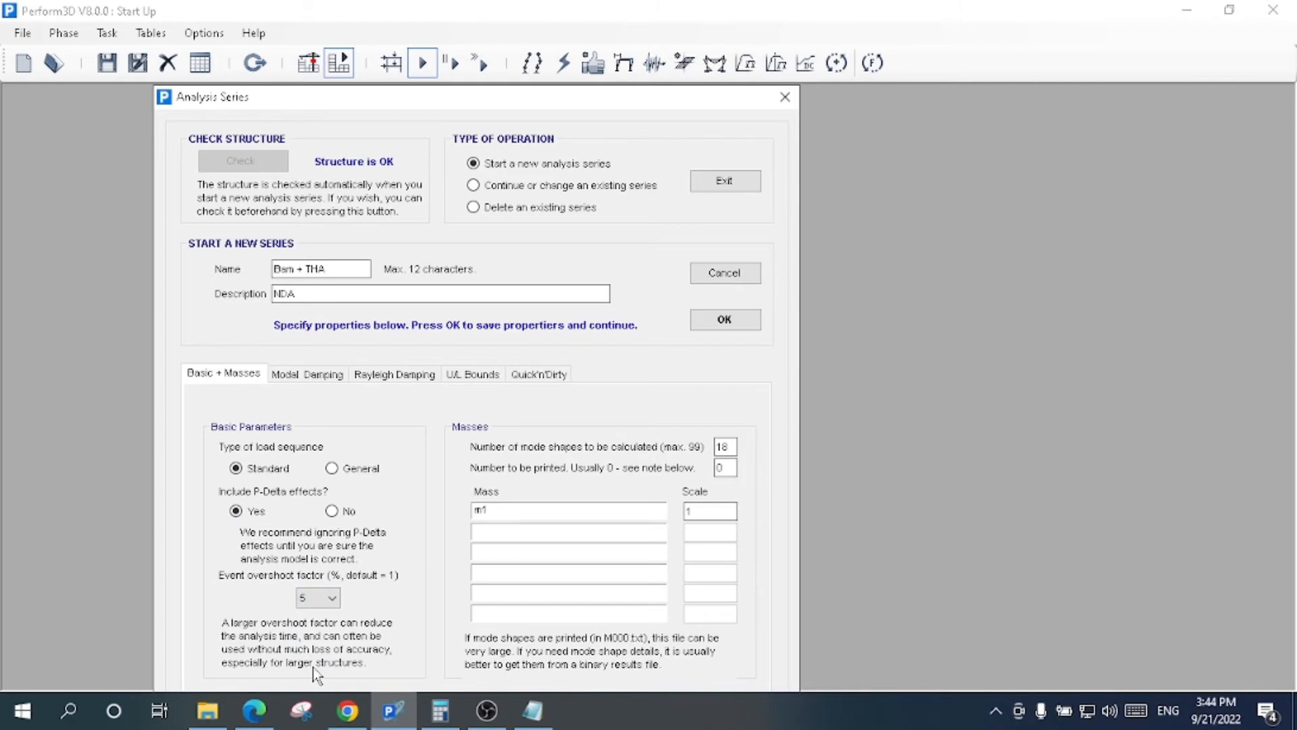
double_click(723, 446)
text(50)
double_click(710, 512)
Step: Check the series' modal damping ratio and Rayleigh damping values, and accept the new series to set up its analyses
click(306, 375)
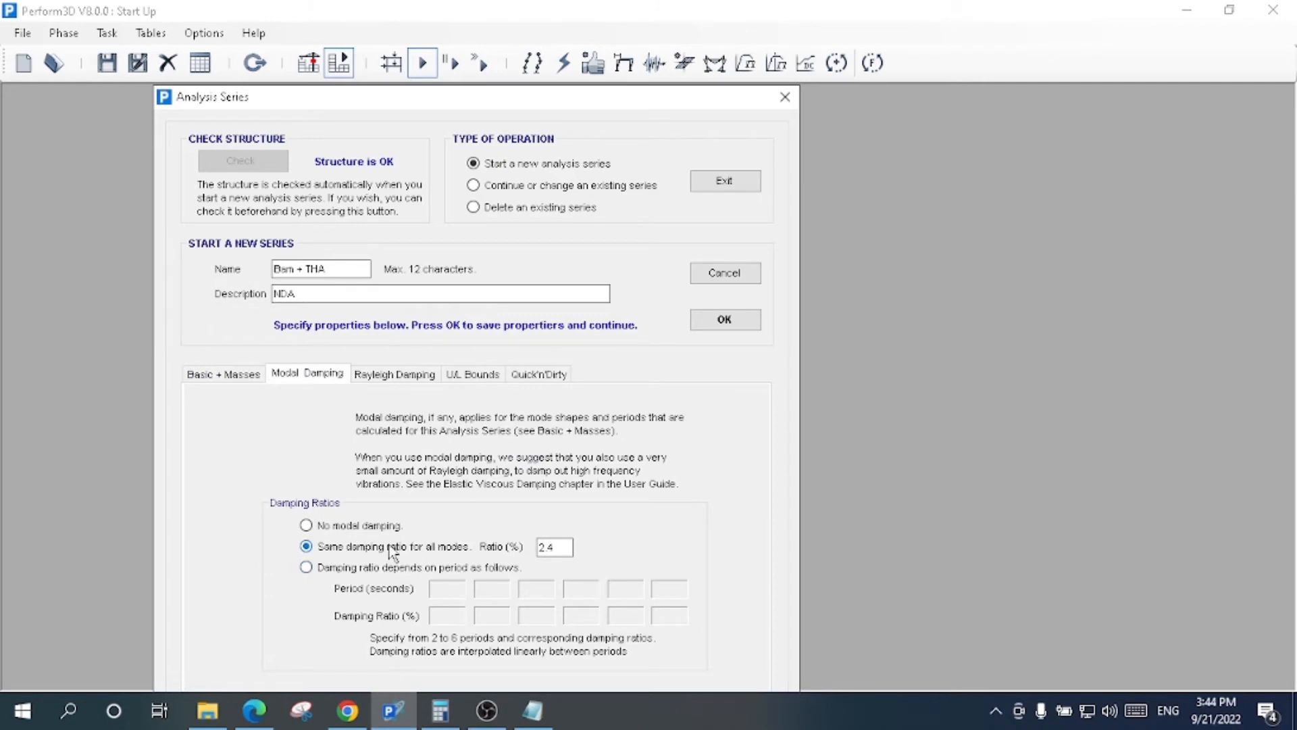
click(567, 547)
click(376, 376)
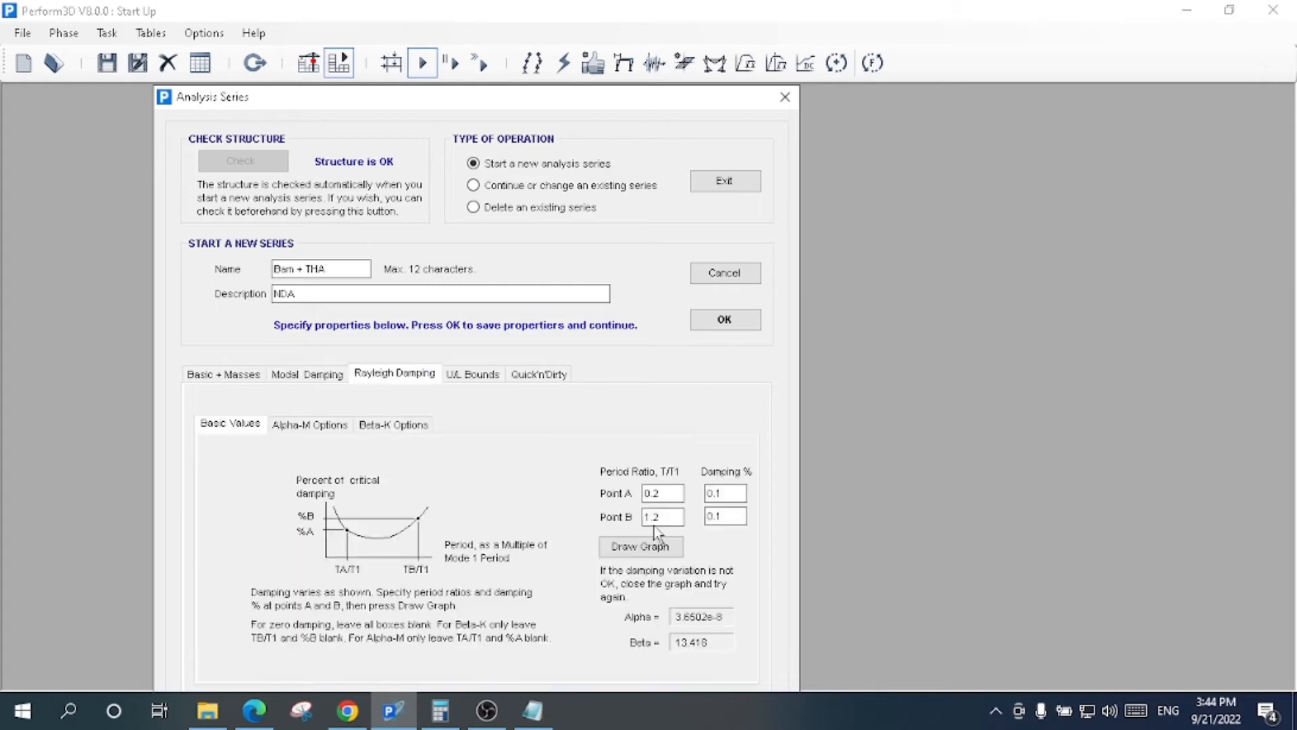
click(668, 492)
click(733, 492)
drag(733, 492, 718, 493)
click(725, 322)
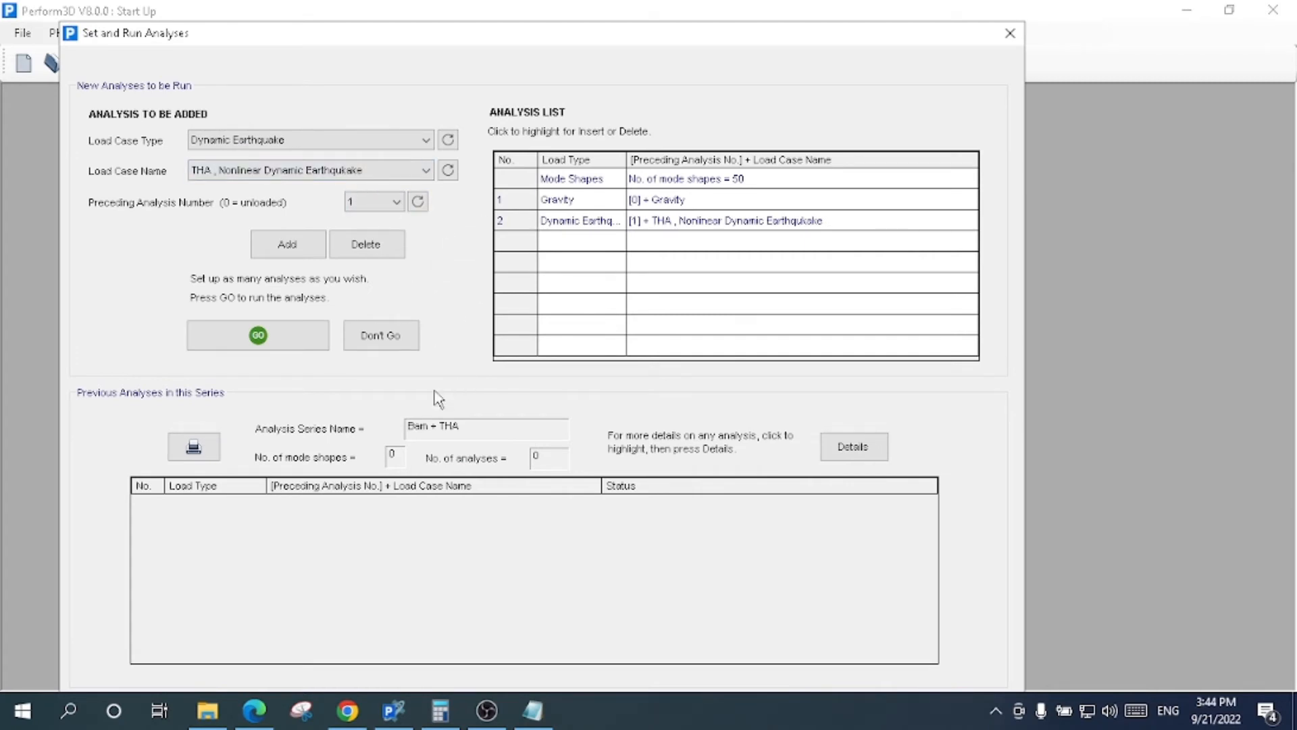
click(294, 140)
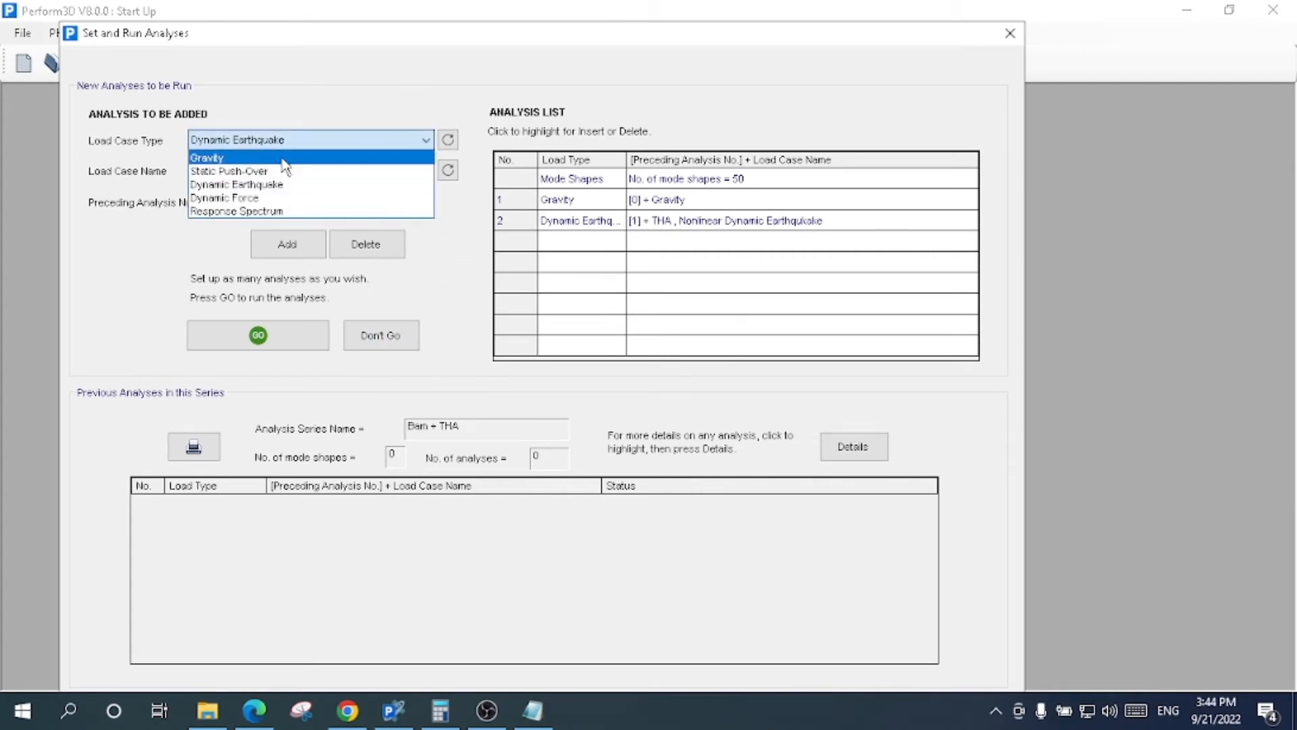
click(282, 159)
click(252, 173)
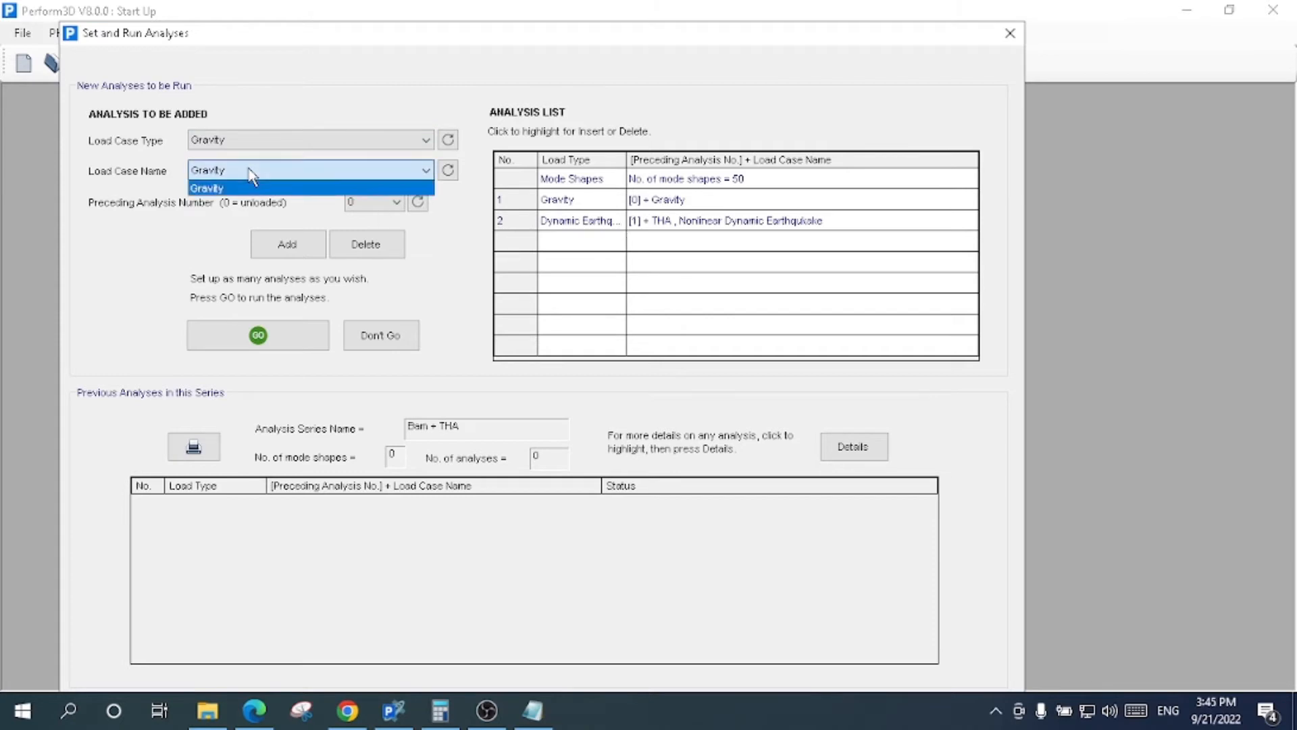
click(261, 142)
Step: Add the BAM dynamic earthquake load case to the analysis list with preceding analysis number 1
click(261, 140)
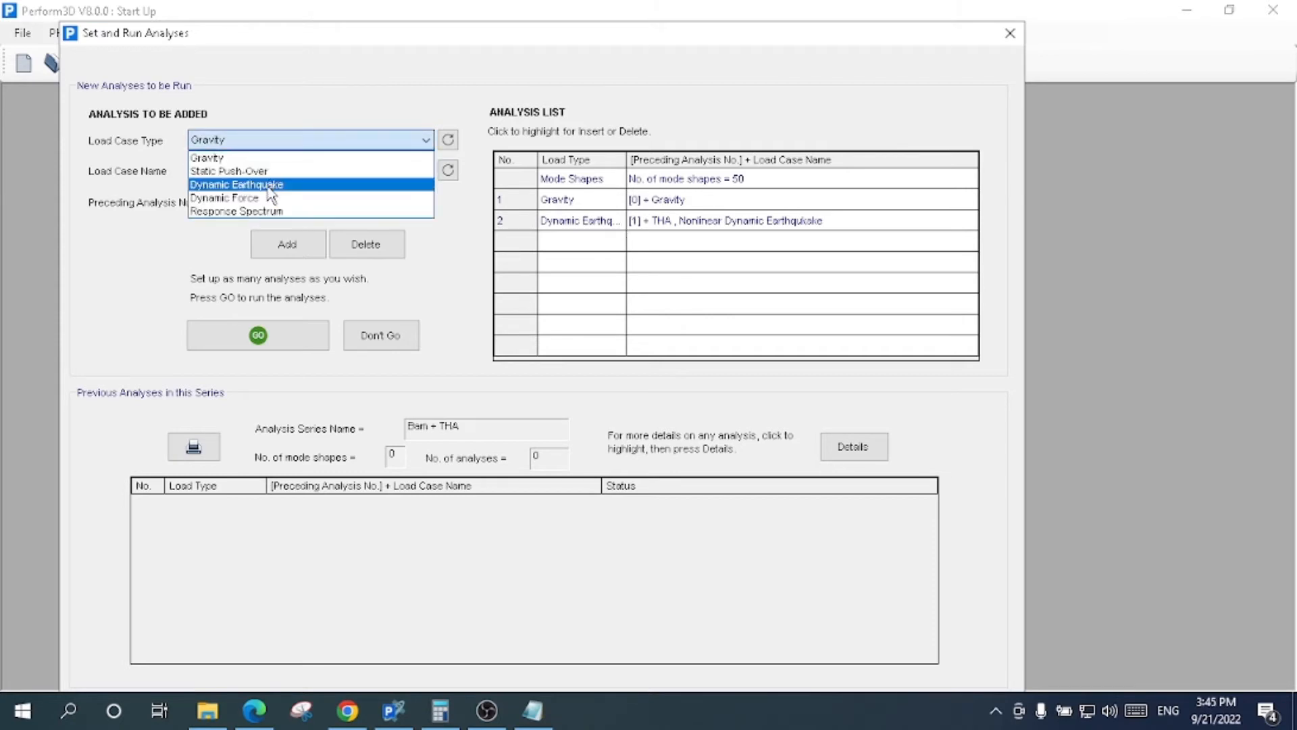
click(268, 187)
click(362, 174)
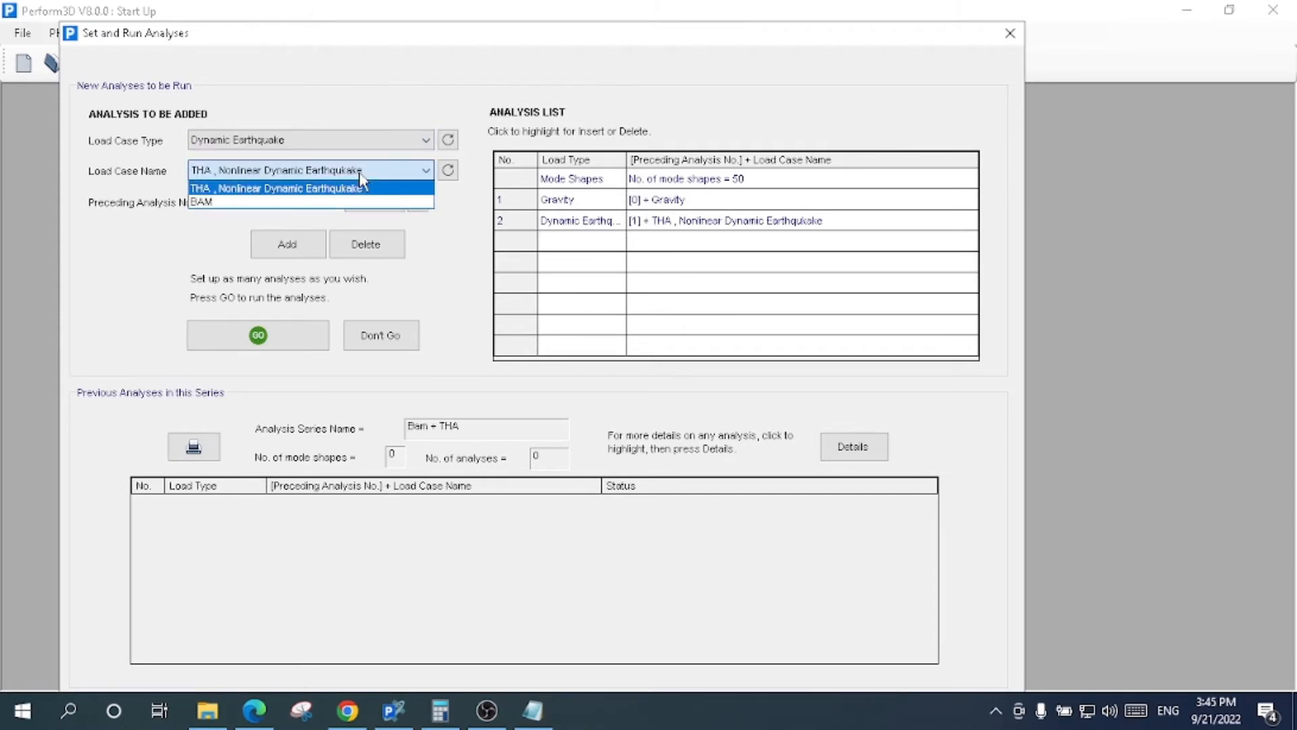
click(315, 202)
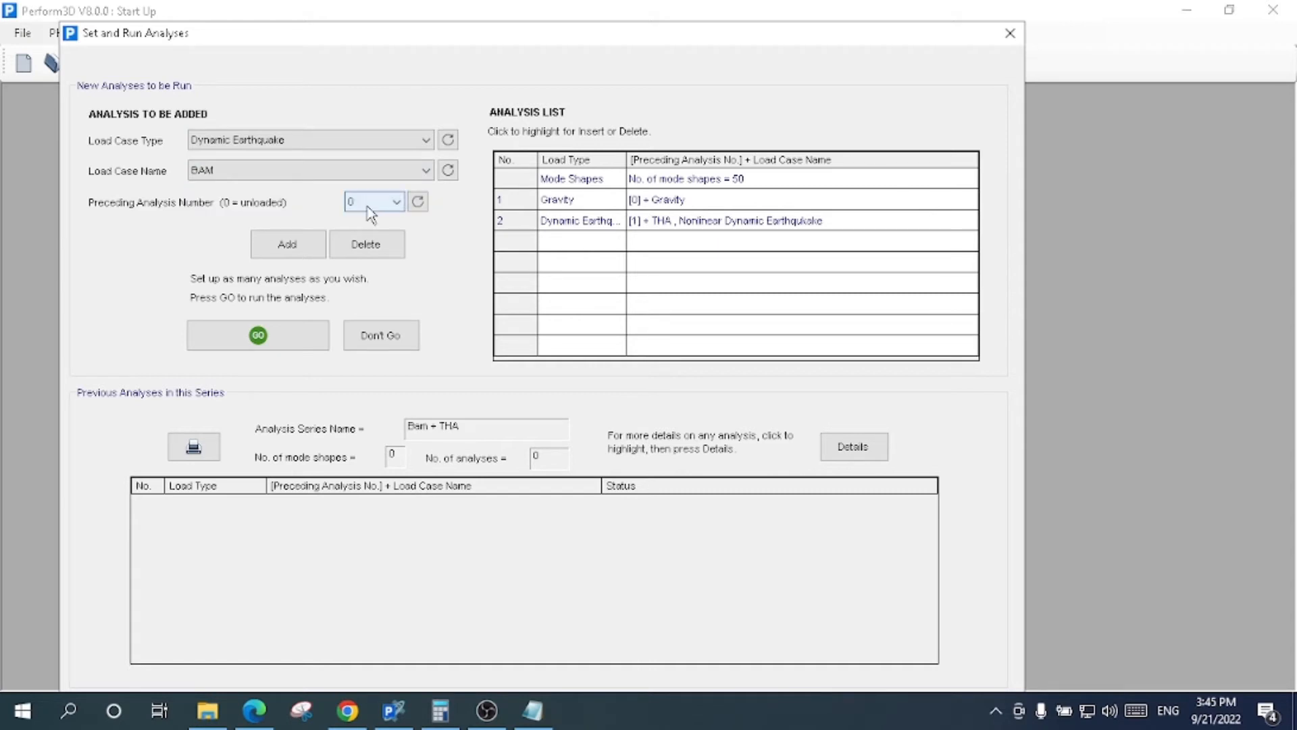
click(366, 233)
click(299, 246)
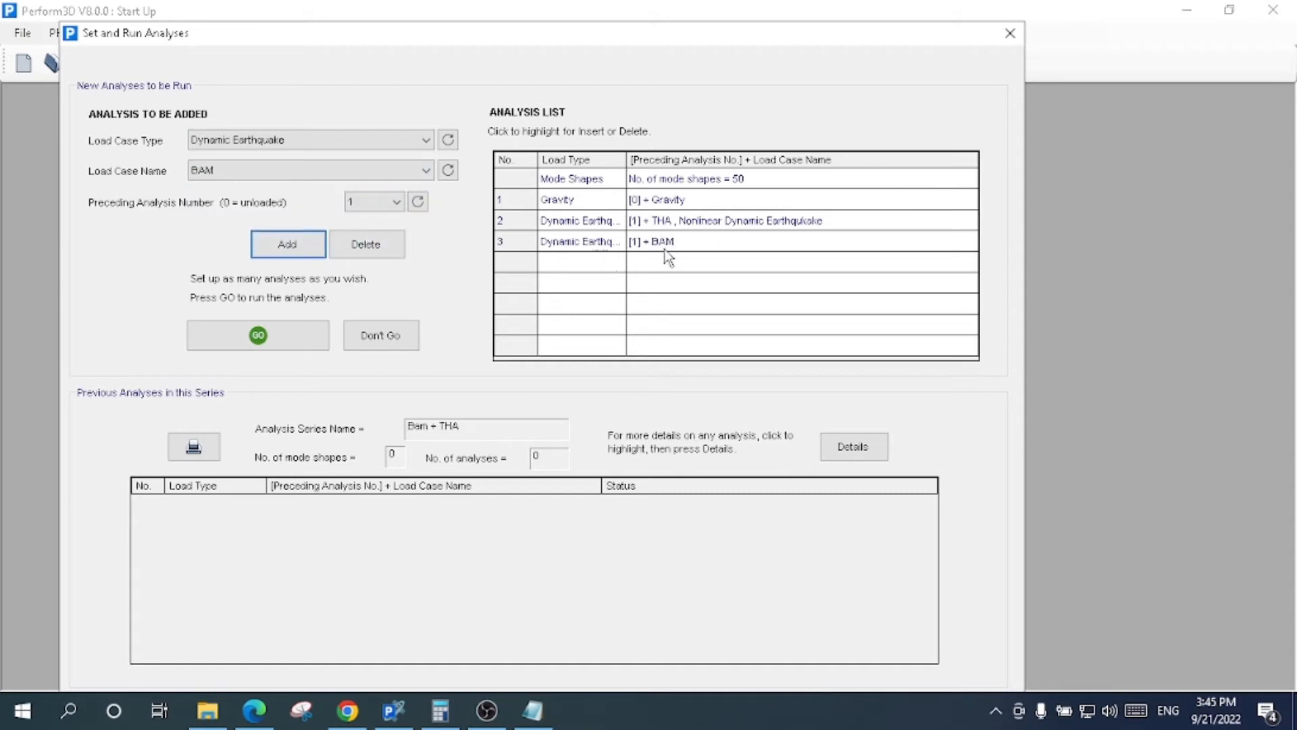
Step: Remove the THA nonlinear dynamic earthquake analysis from the list and run the Gravity and BAM analyses to completion
click(694, 228)
click(361, 246)
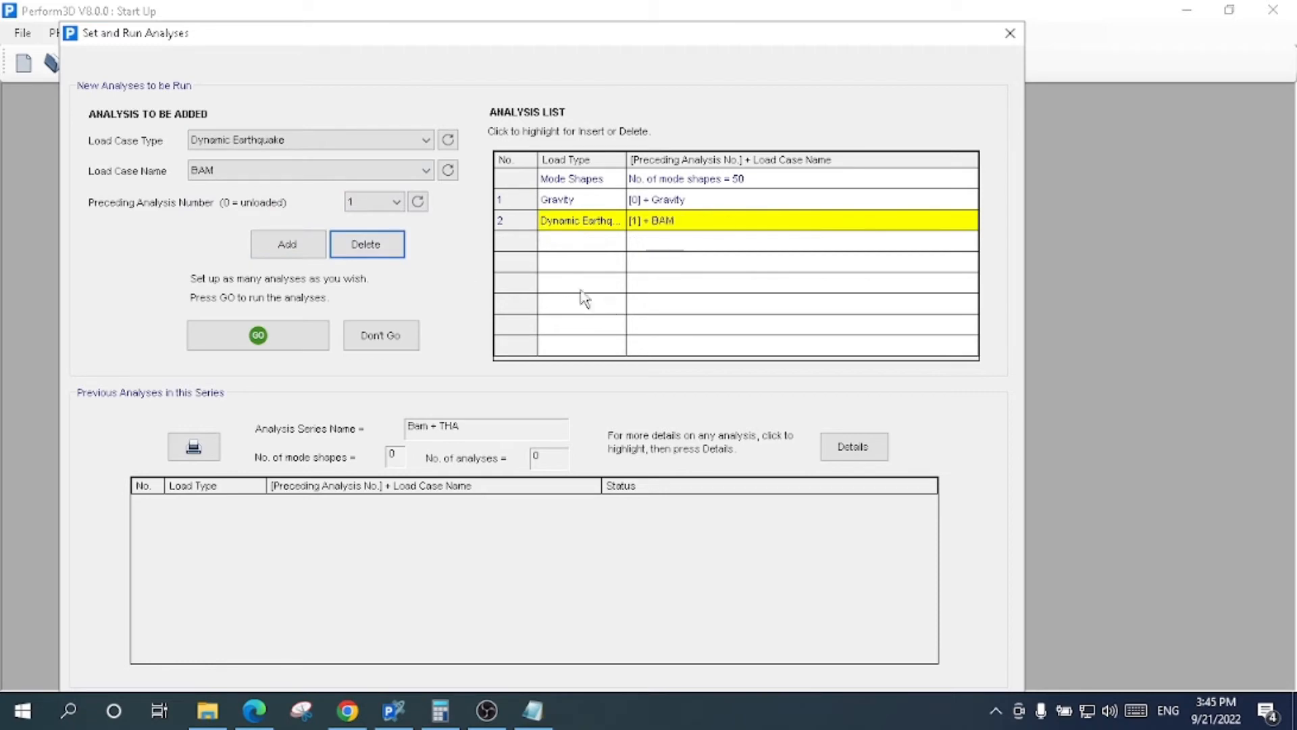
click(680, 201)
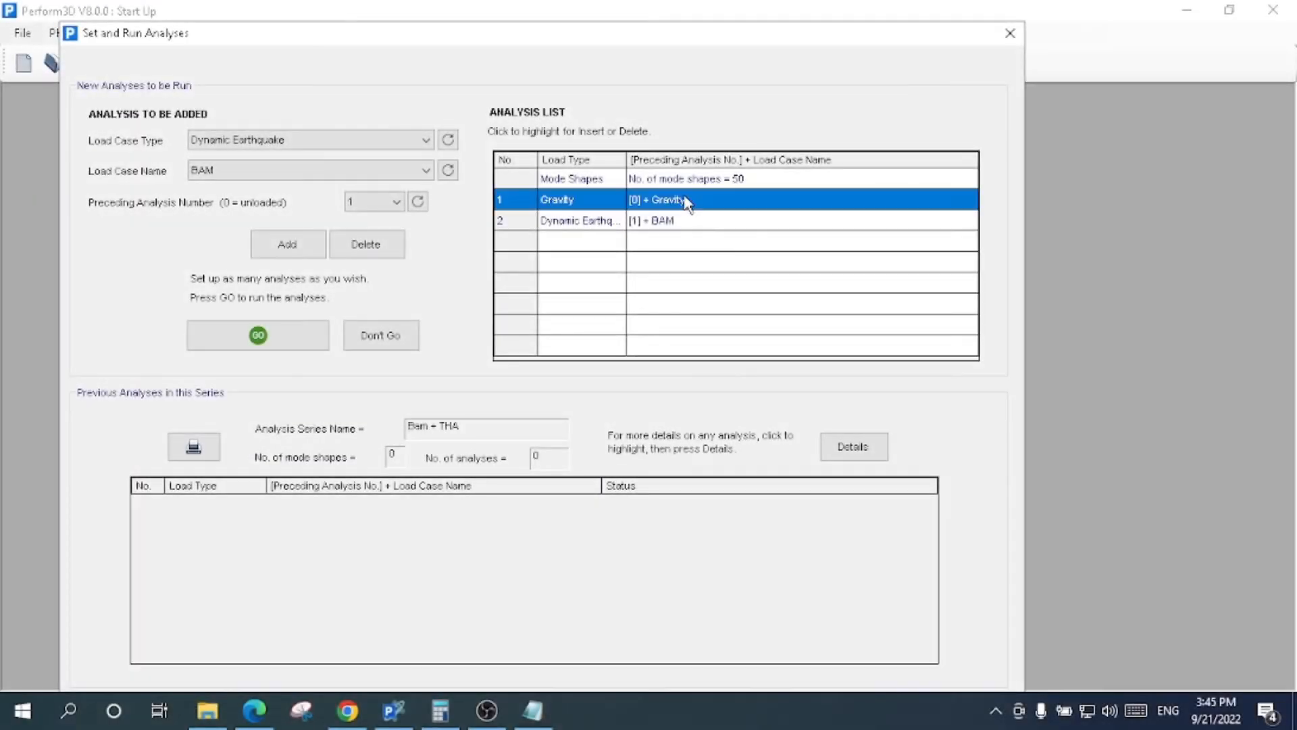
click(677, 225)
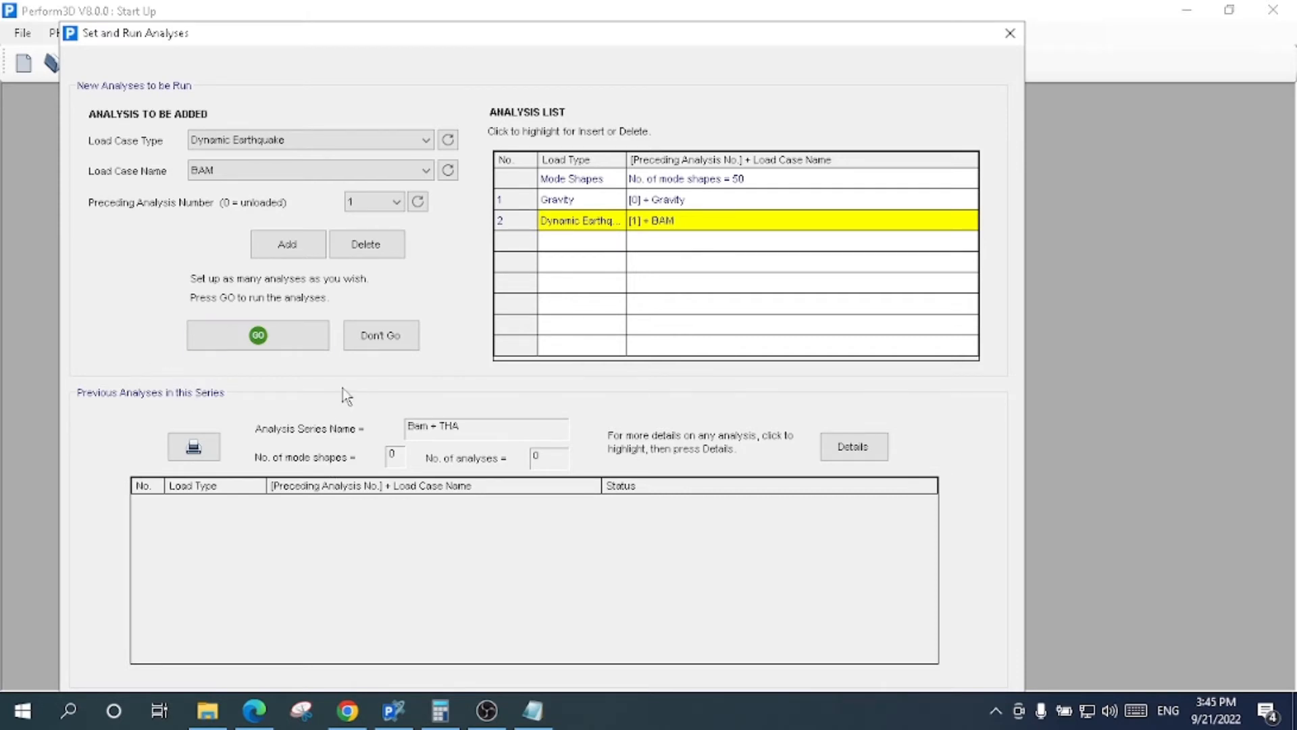
click(246, 339)
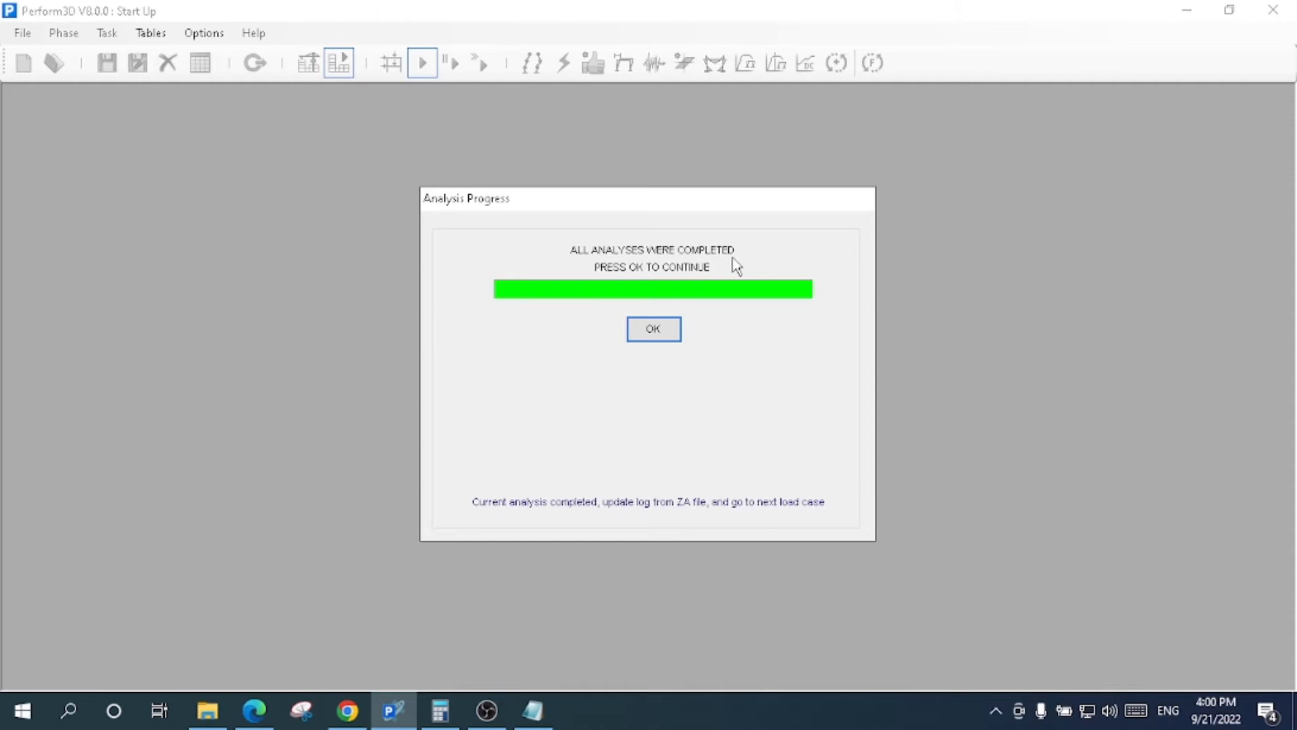
click(659, 330)
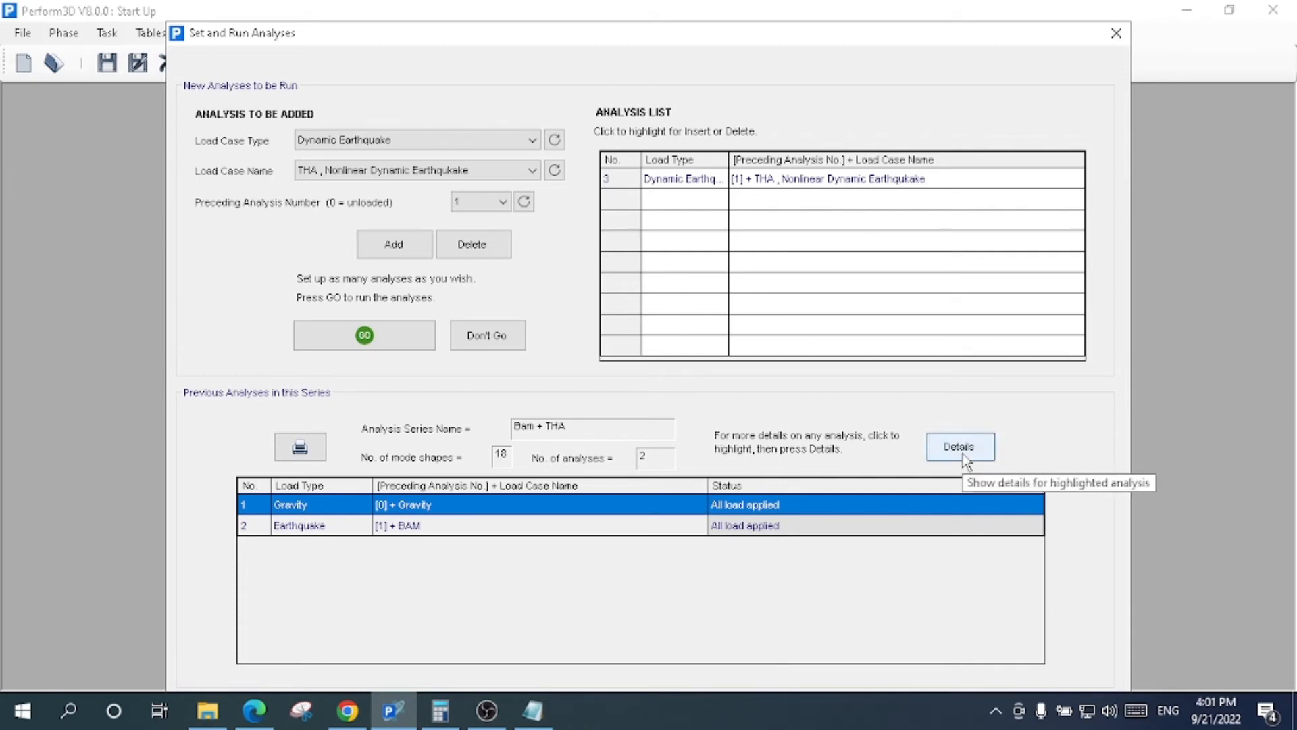
Step: Open the modal analysis results of the Bam + THA series and plot the shape of mode 5
drag(718, 34, 638, 71)
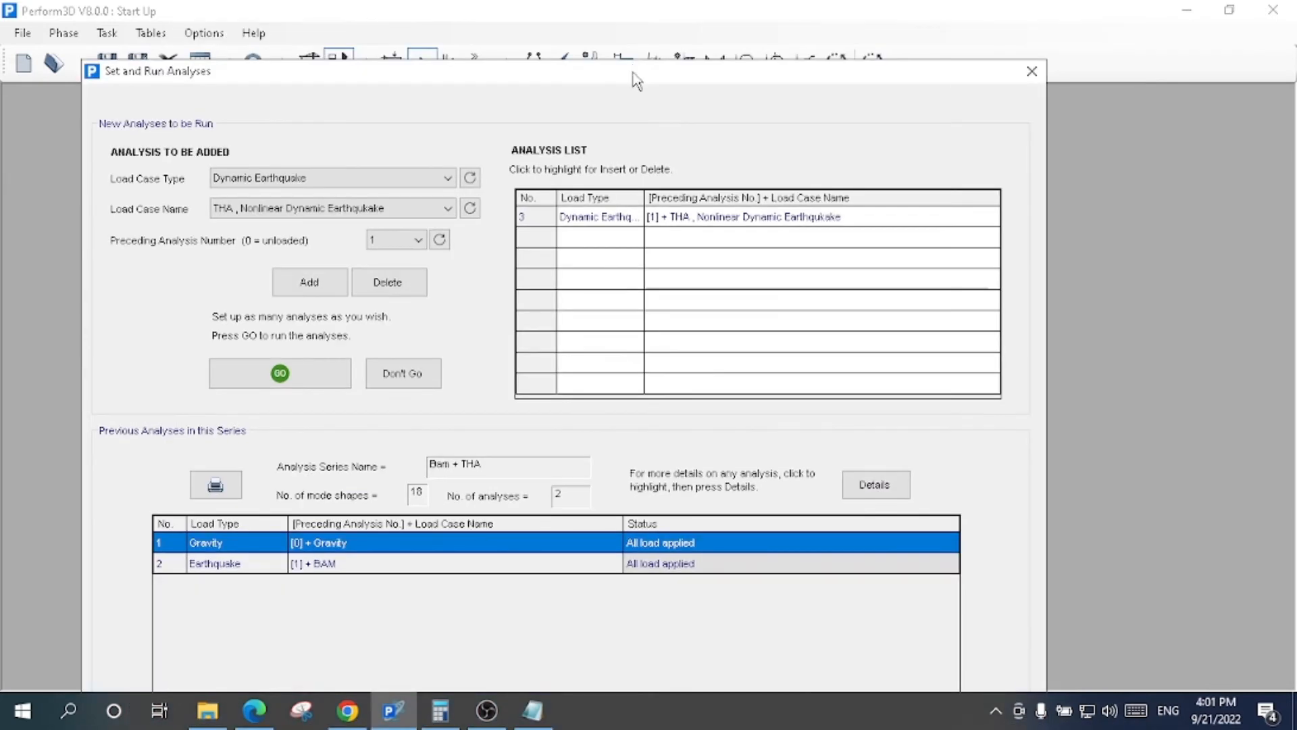
drag(601, 74, 570, 100)
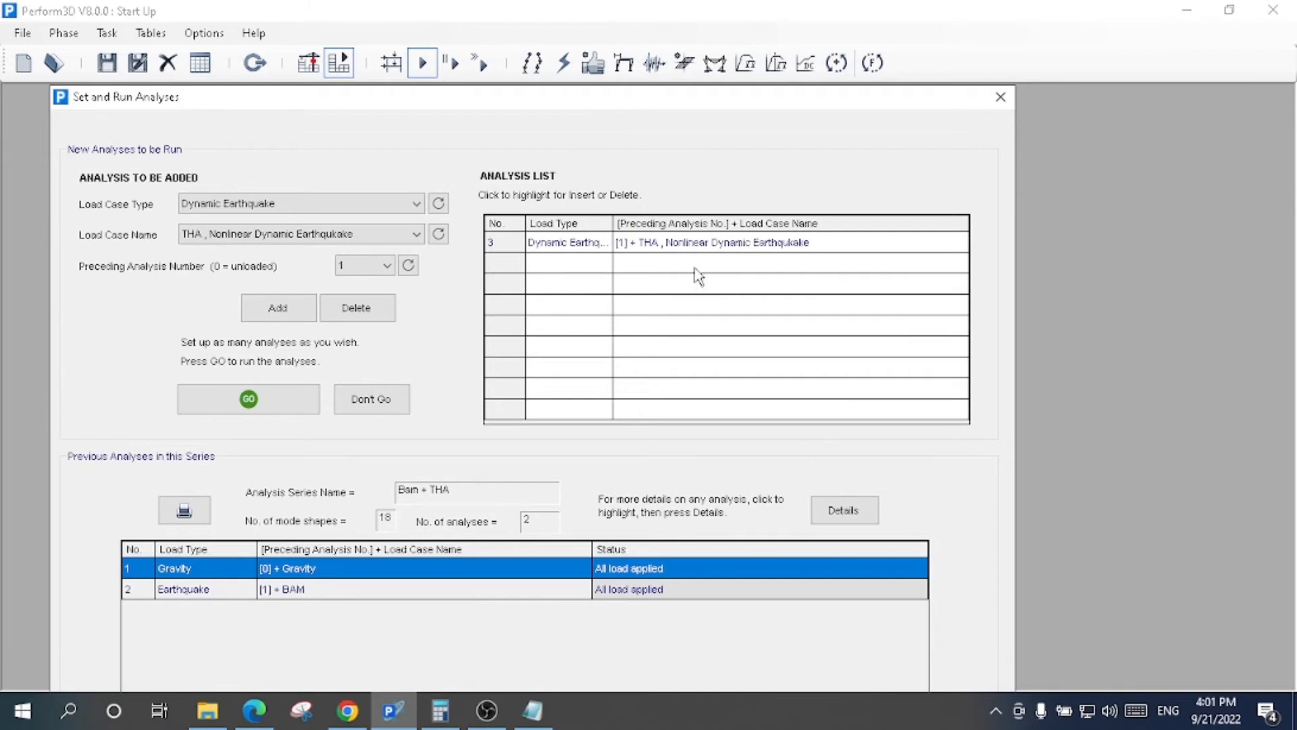
click(537, 75)
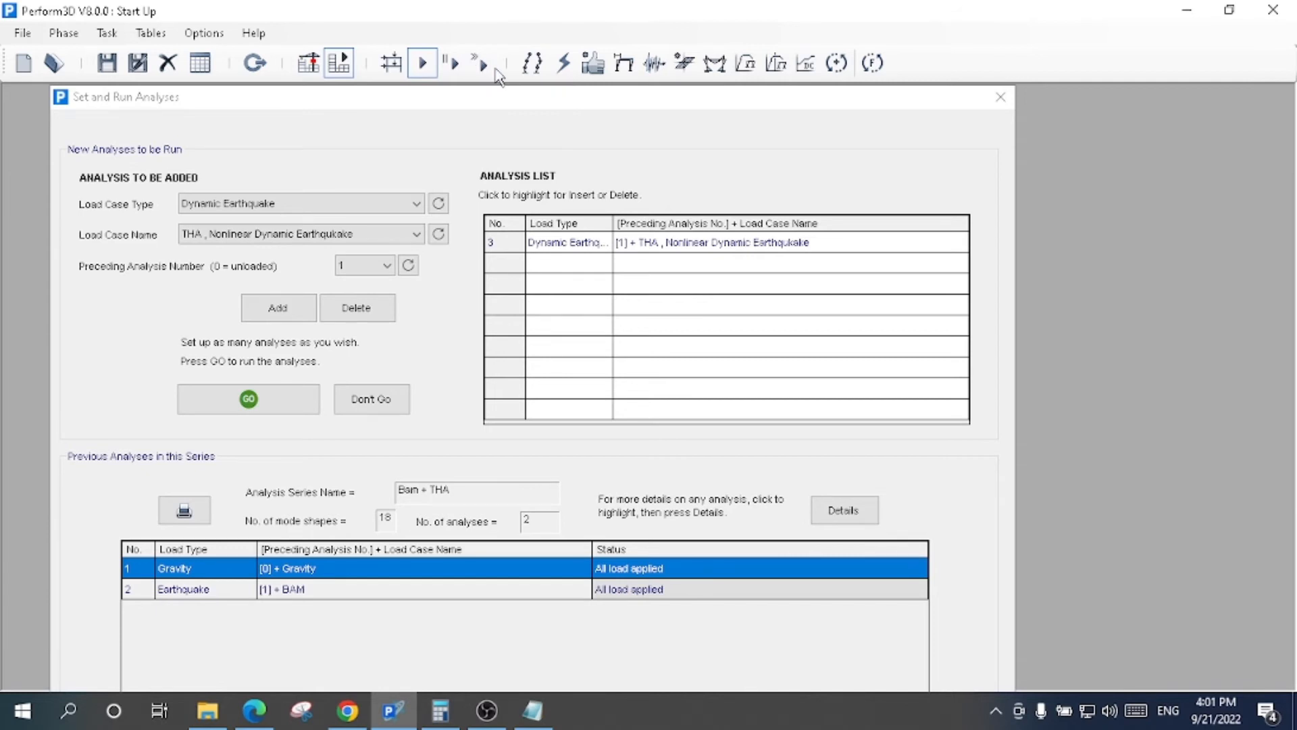
click(532, 65)
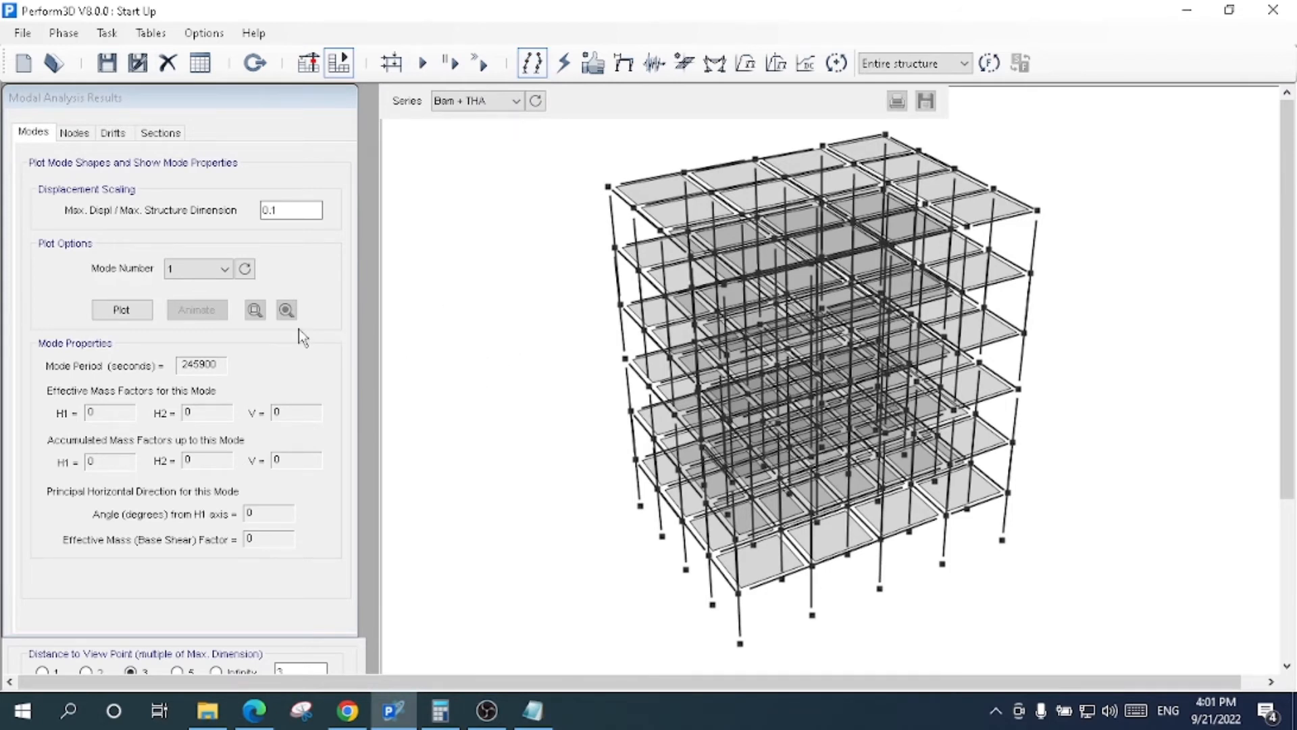
click(210, 268)
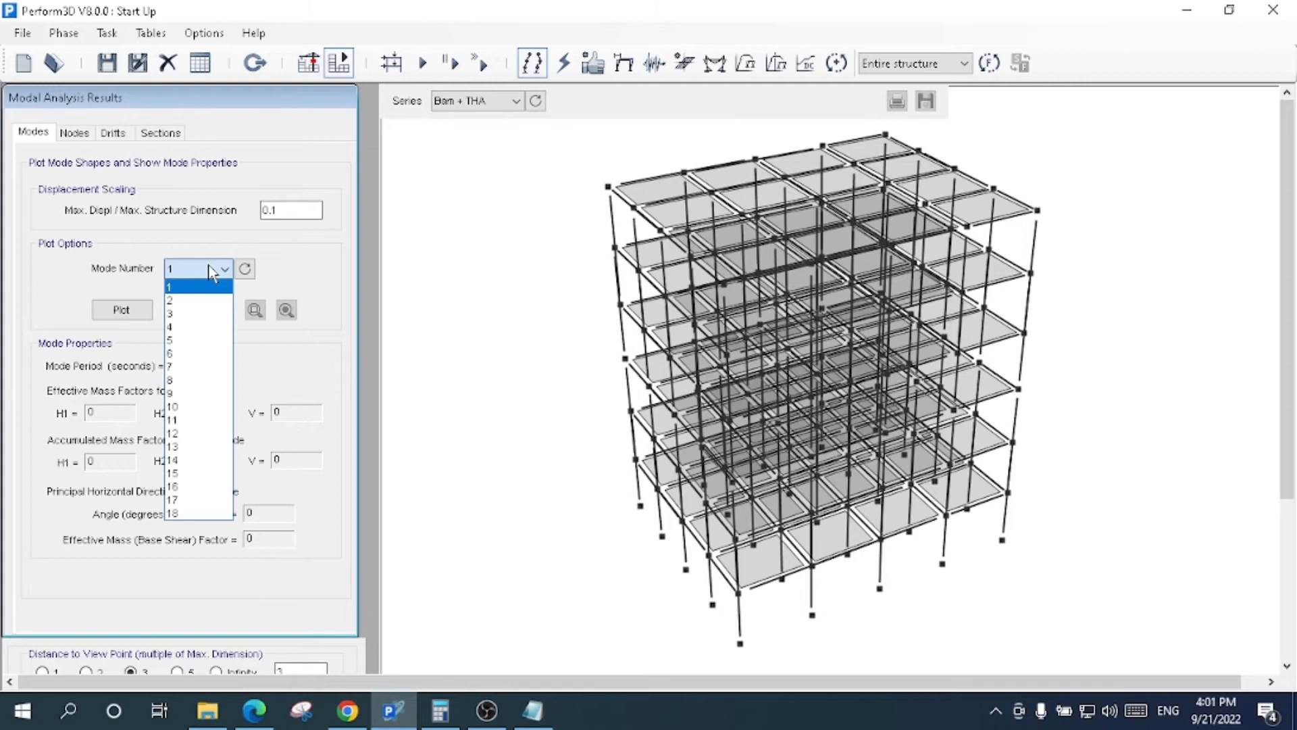
click(206, 340)
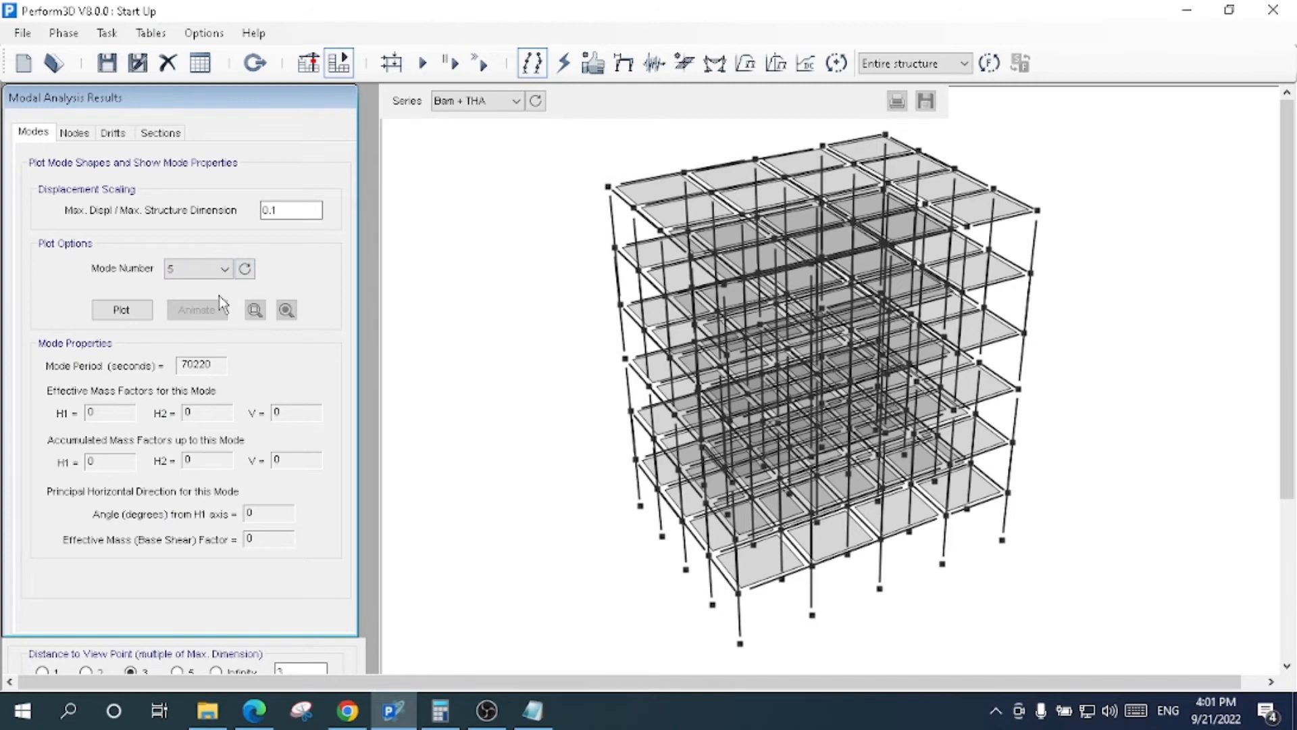
click(137, 313)
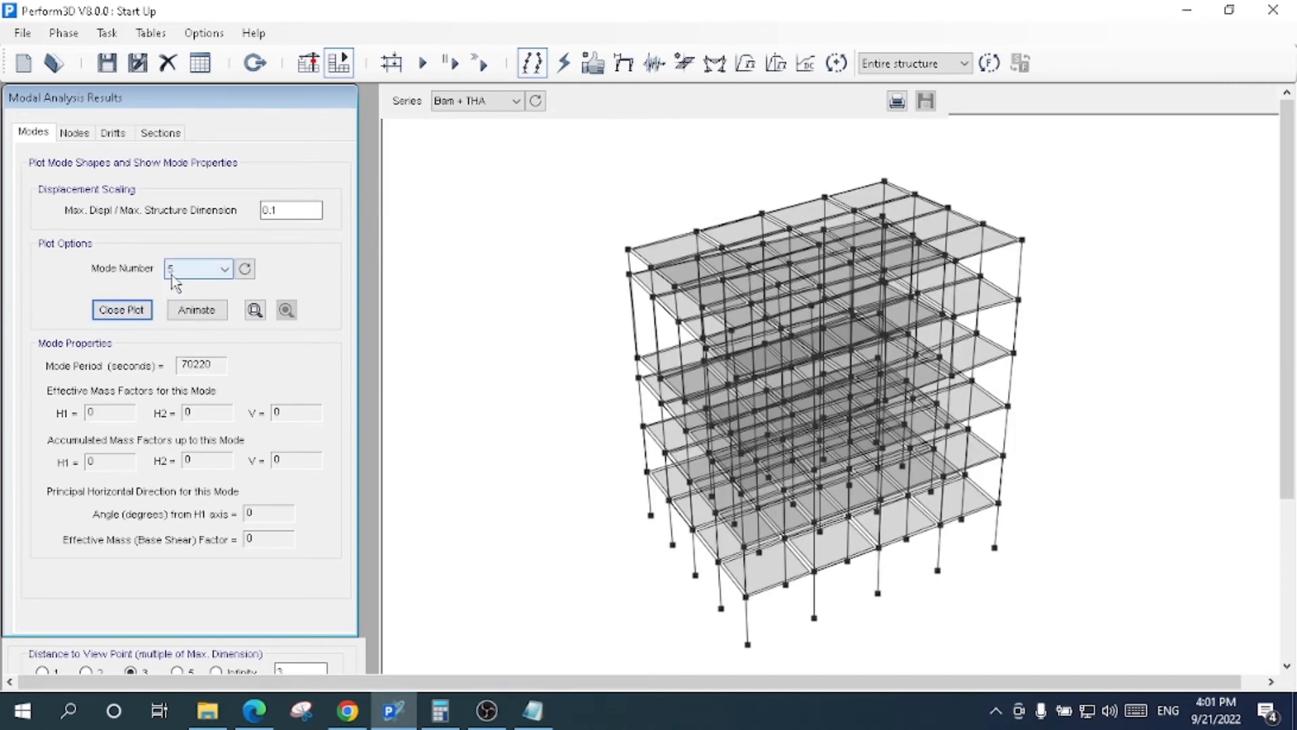
Step: Plot the shape of mode 8 and close the plot
click(202, 269)
click(178, 378)
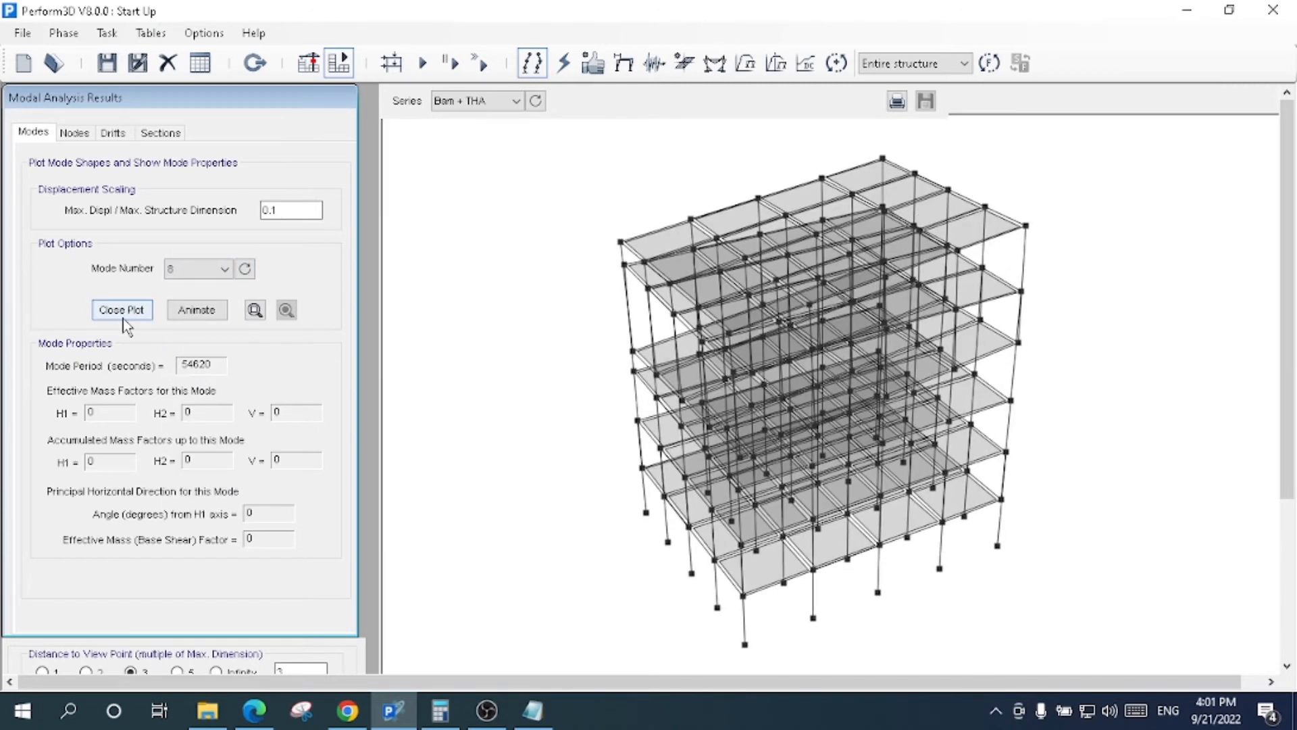
click(123, 317)
click(134, 313)
click(134, 314)
Step: Plot the shape of mode 14 in the modal analysis results
click(202, 269)
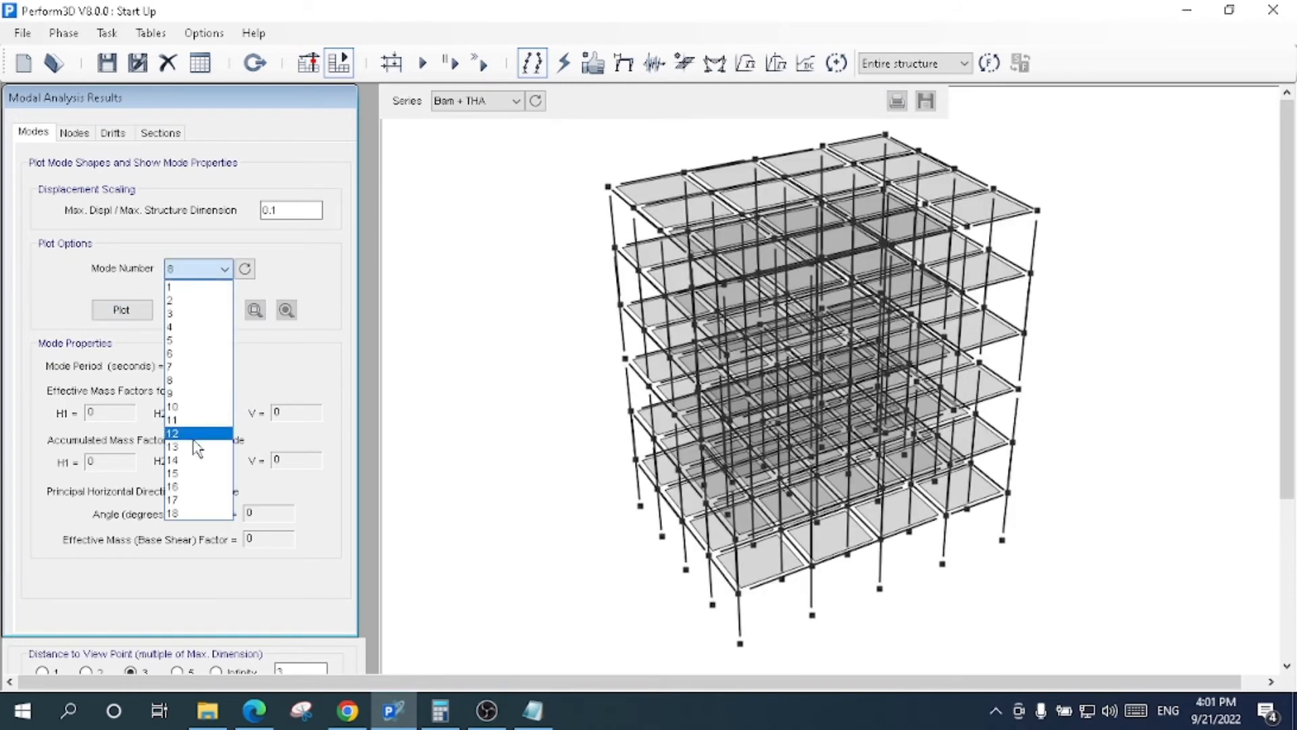
click(177, 459)
click(126, 312)
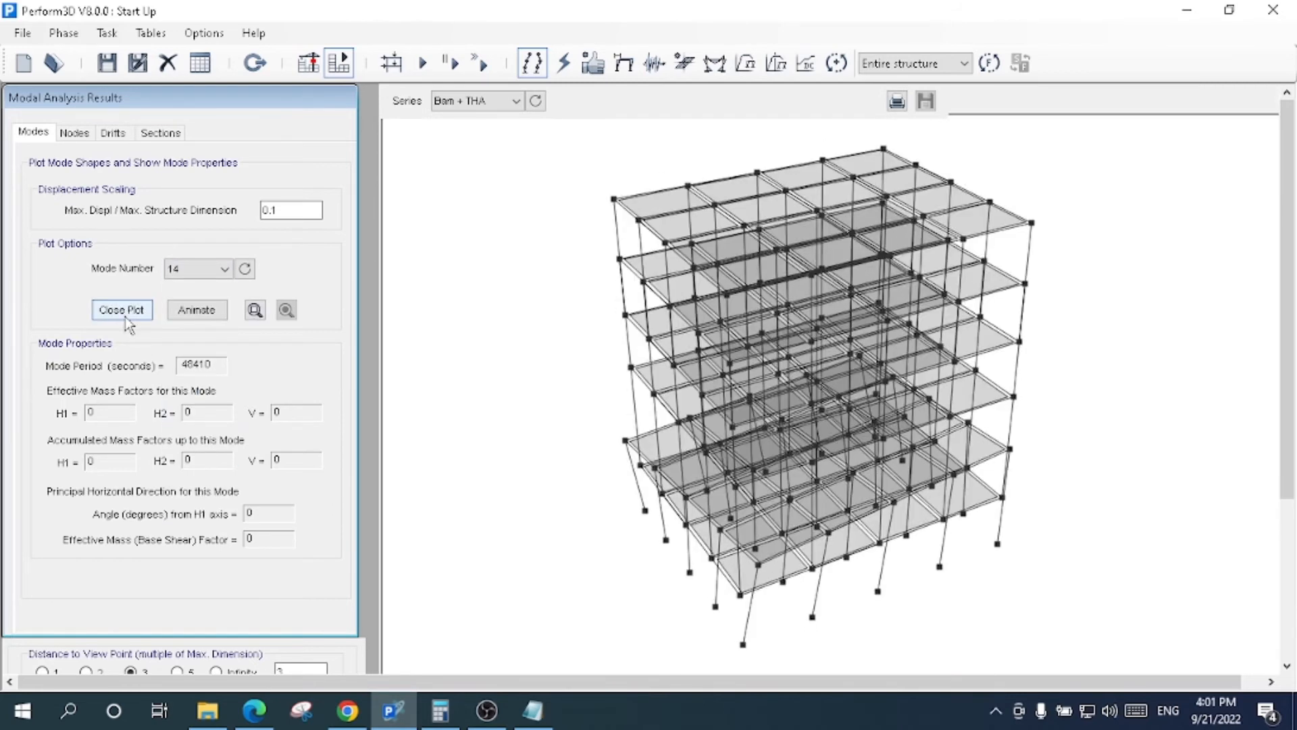
Step: Plot the shape of mode 3, then play and stop its animation
click(223, 269)
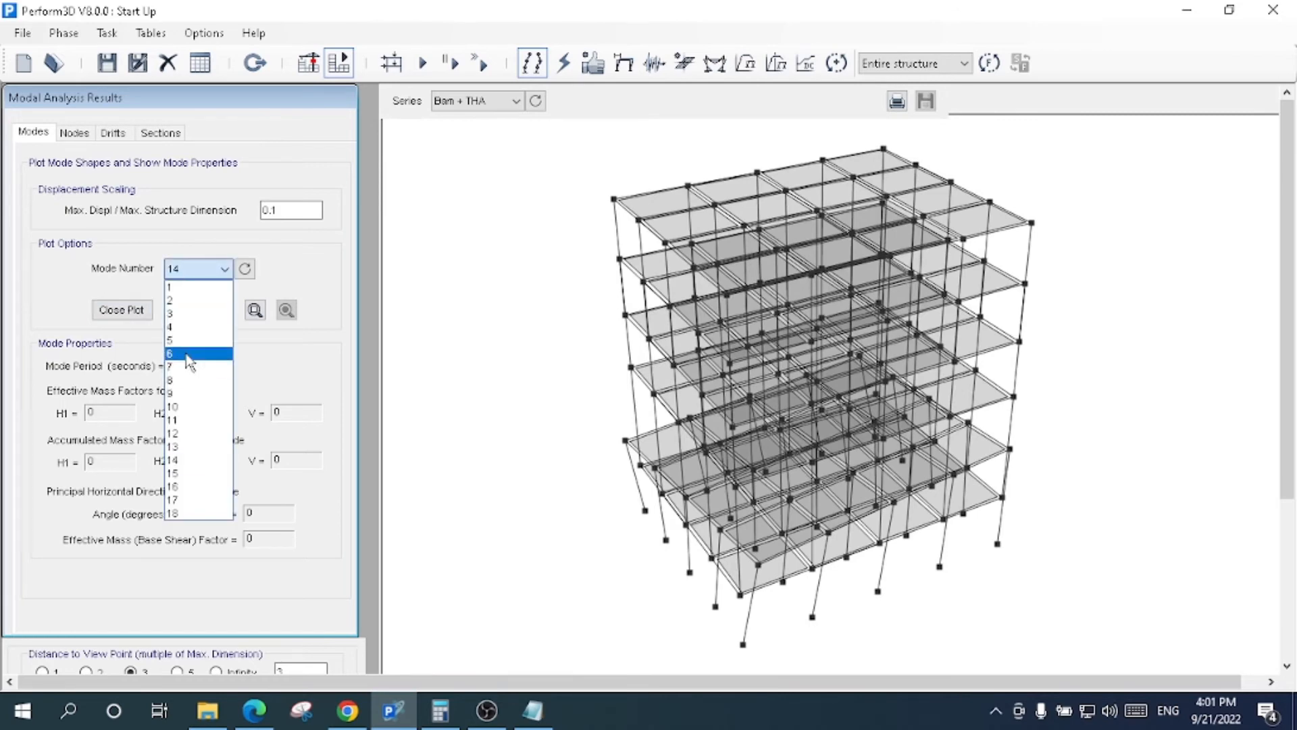
click(186, 367)
click(209, 273)
click(185, 314)
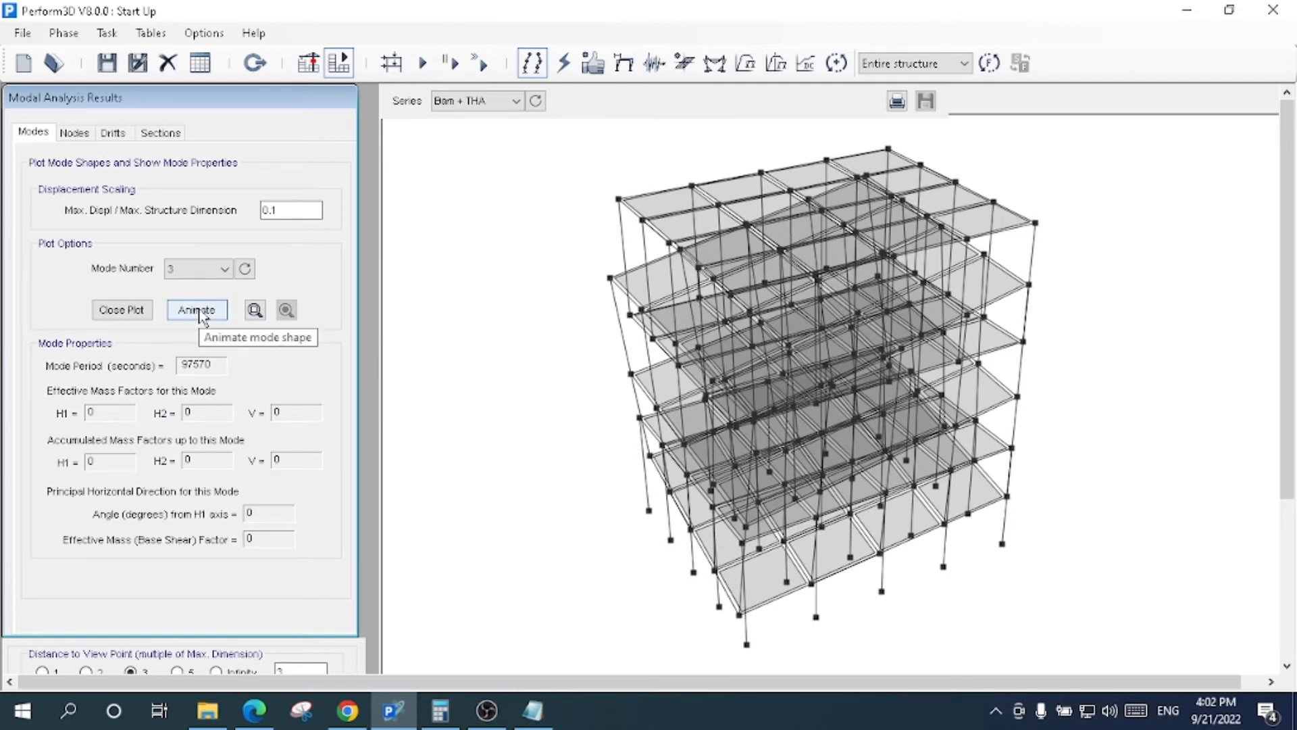
click(201, 312)
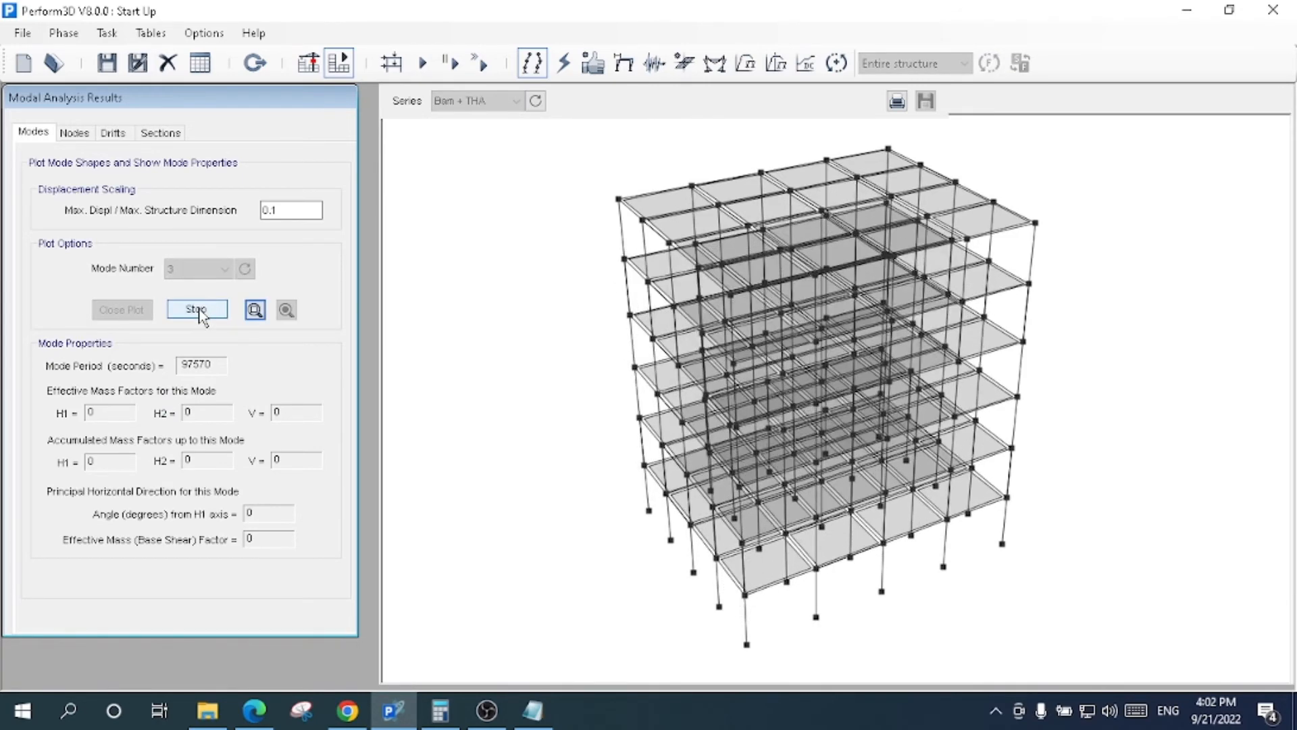
click(197, 309)
Step: Plot the shape of mode 2, then play and stop its animation
click(198, 269)
click(199, 299)
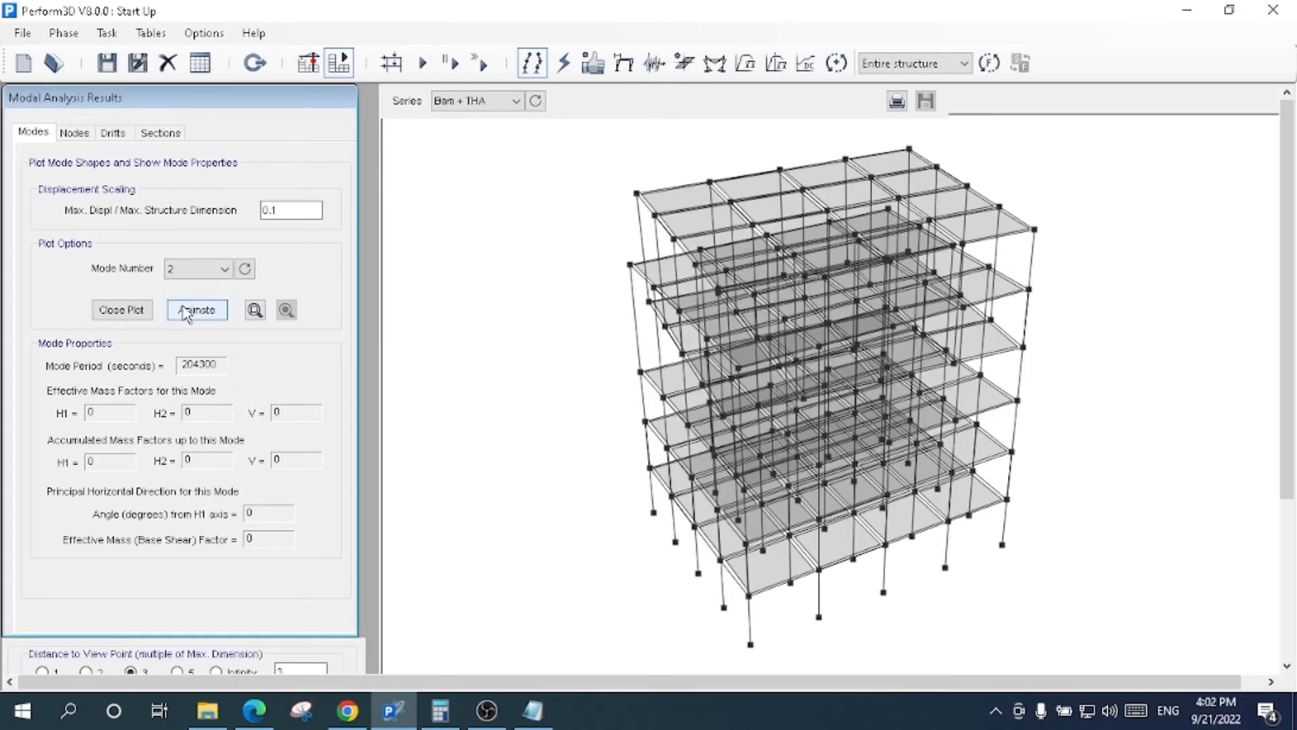
click(145, 312)
click(144, 313)
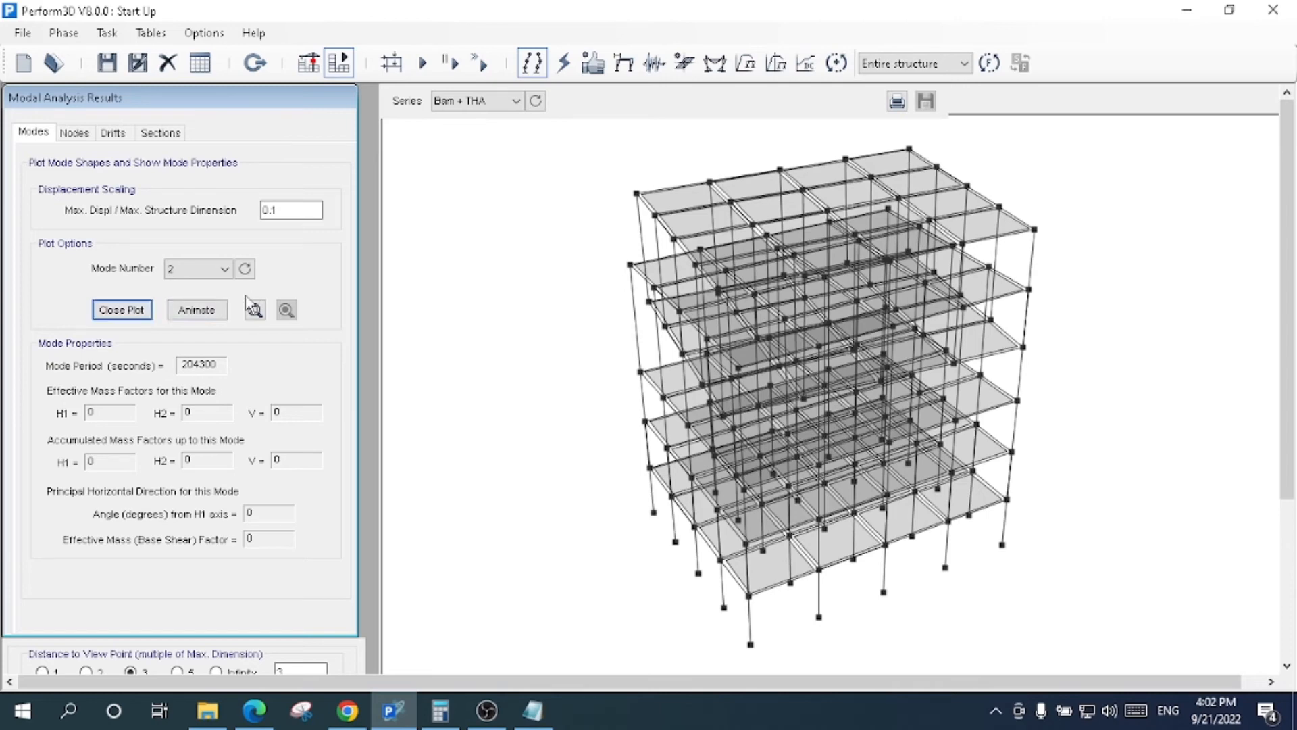
click(214, 311)
click(216, 310)
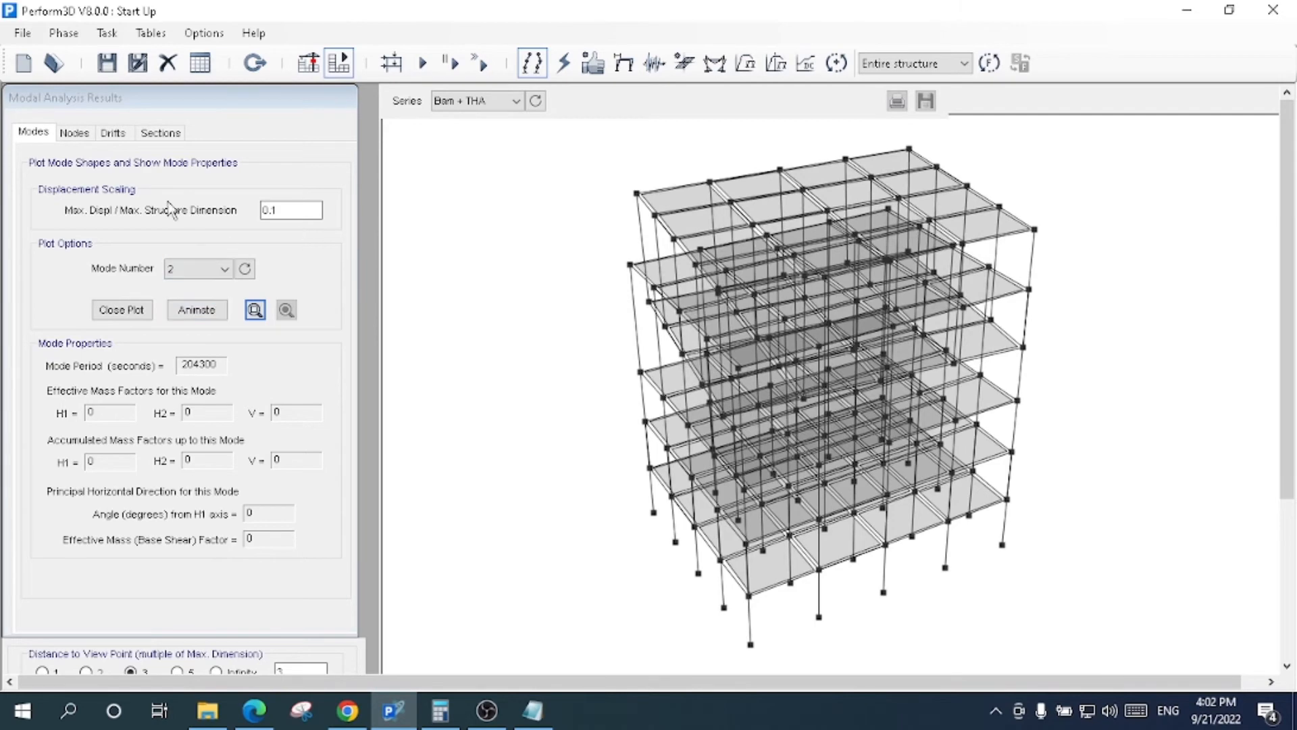
Step: Open the modal drift results and select the H1 drifts of stories 01 to 06 for saving
click(74, 132)
click(113, 134)
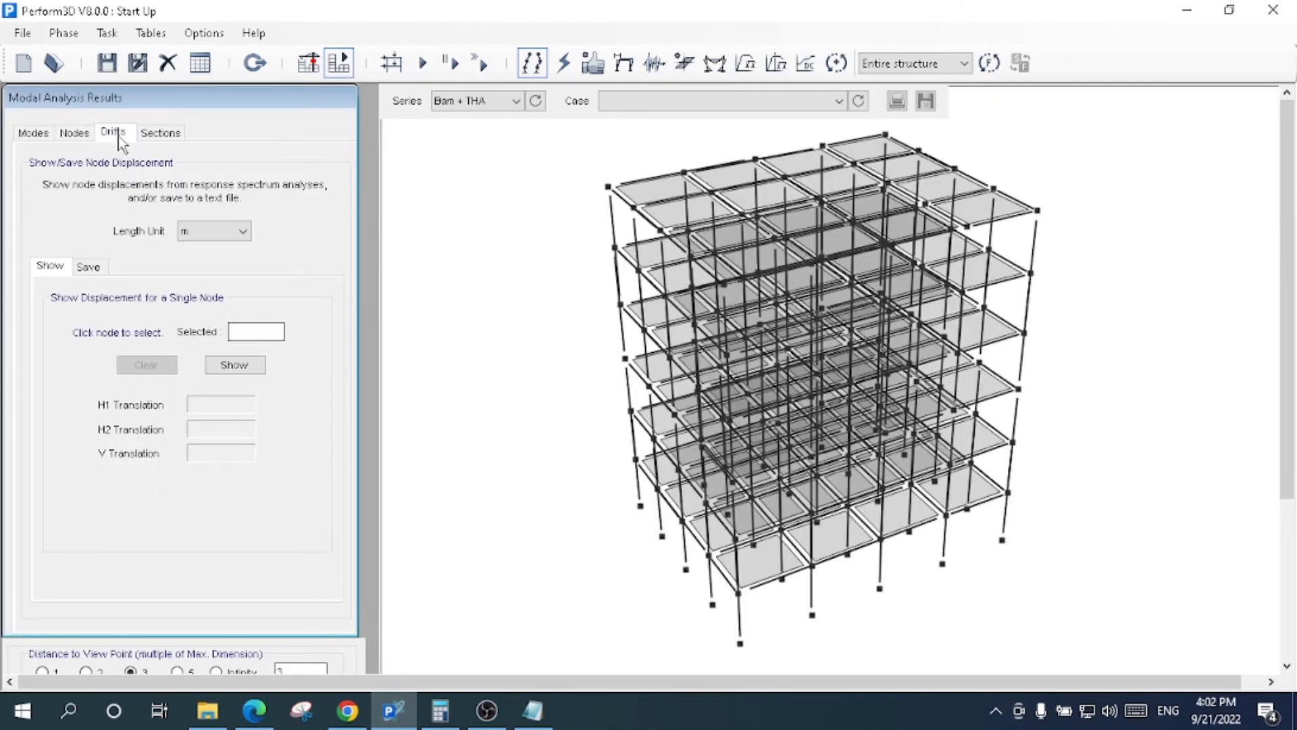
click(149, 364)
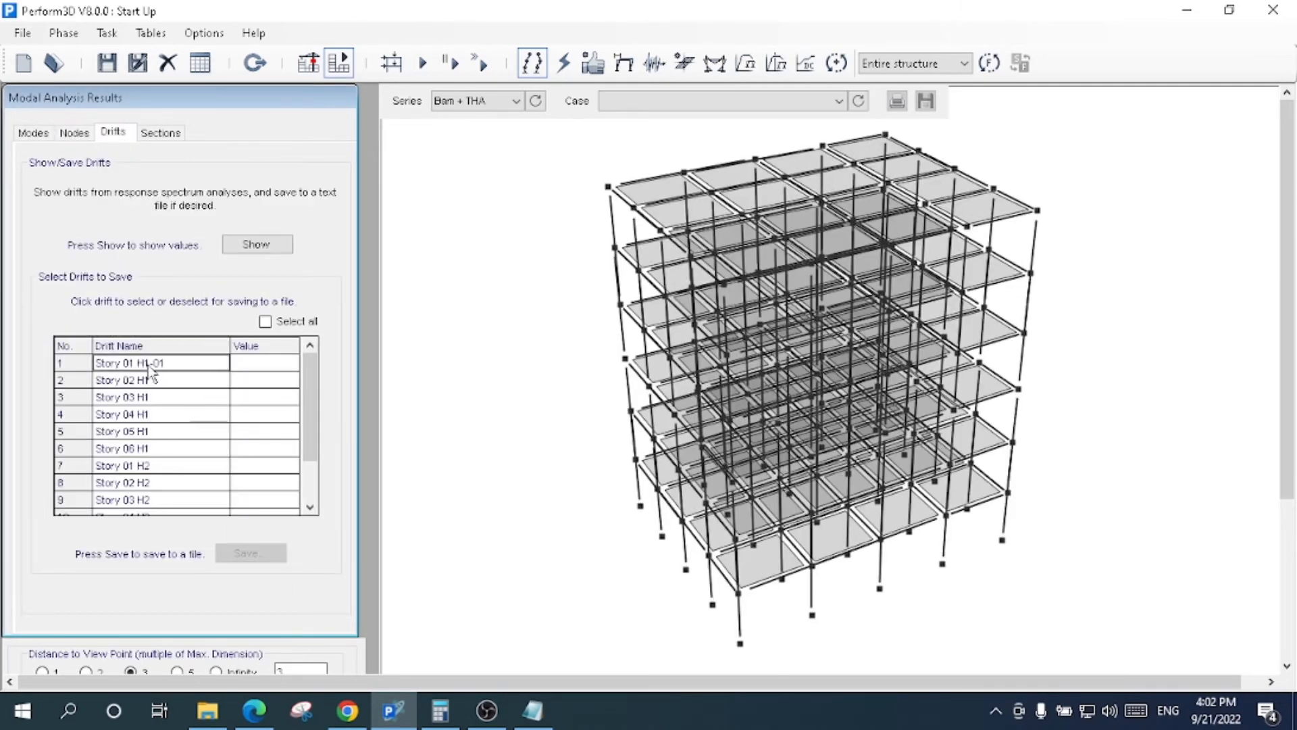
click(153, 380)
click(159, 397)
click(162, 431)
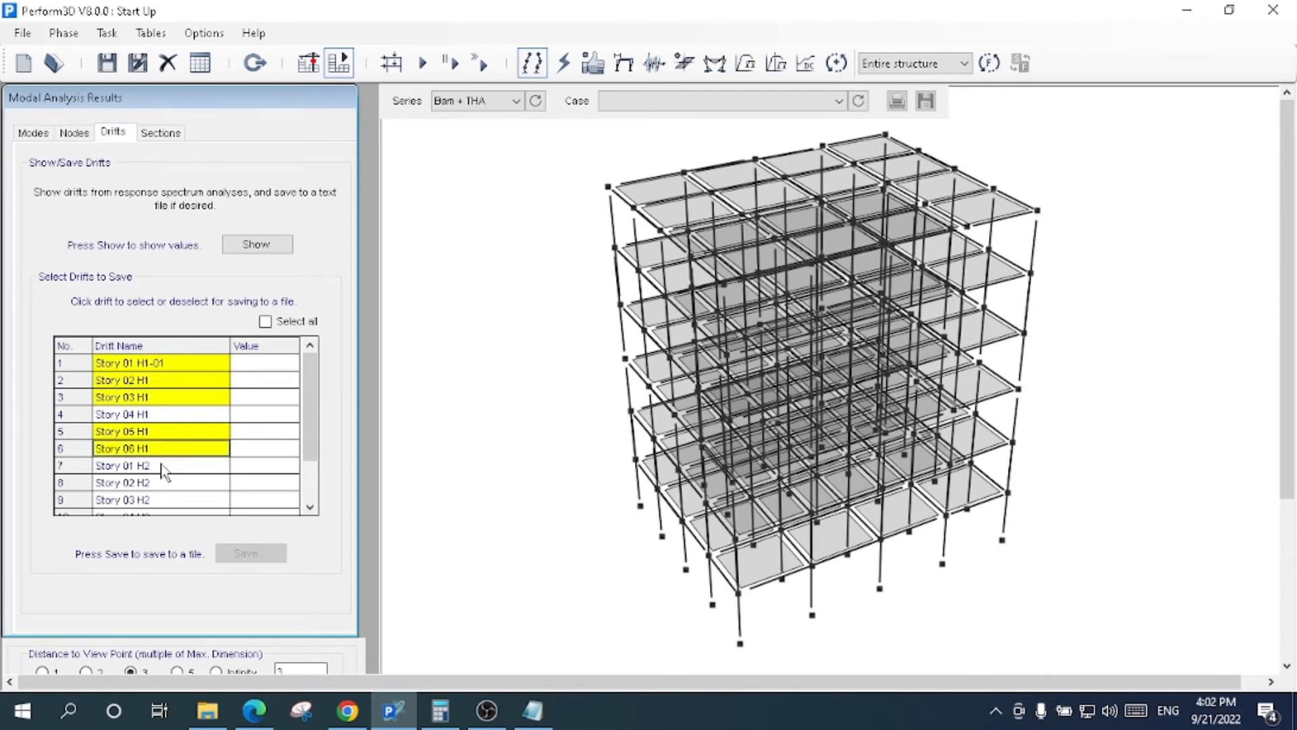
click(155, 414)
click(155, 467)
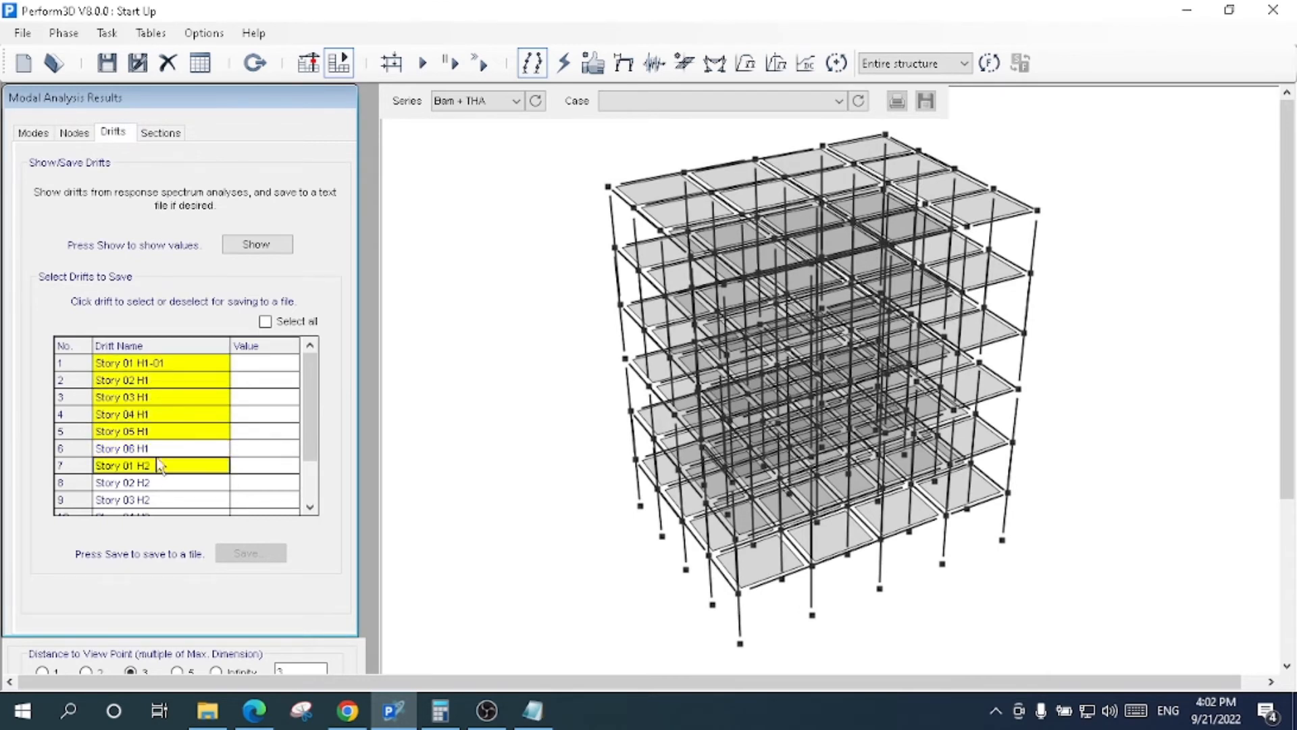
click(160, 456)
click(158, 466)
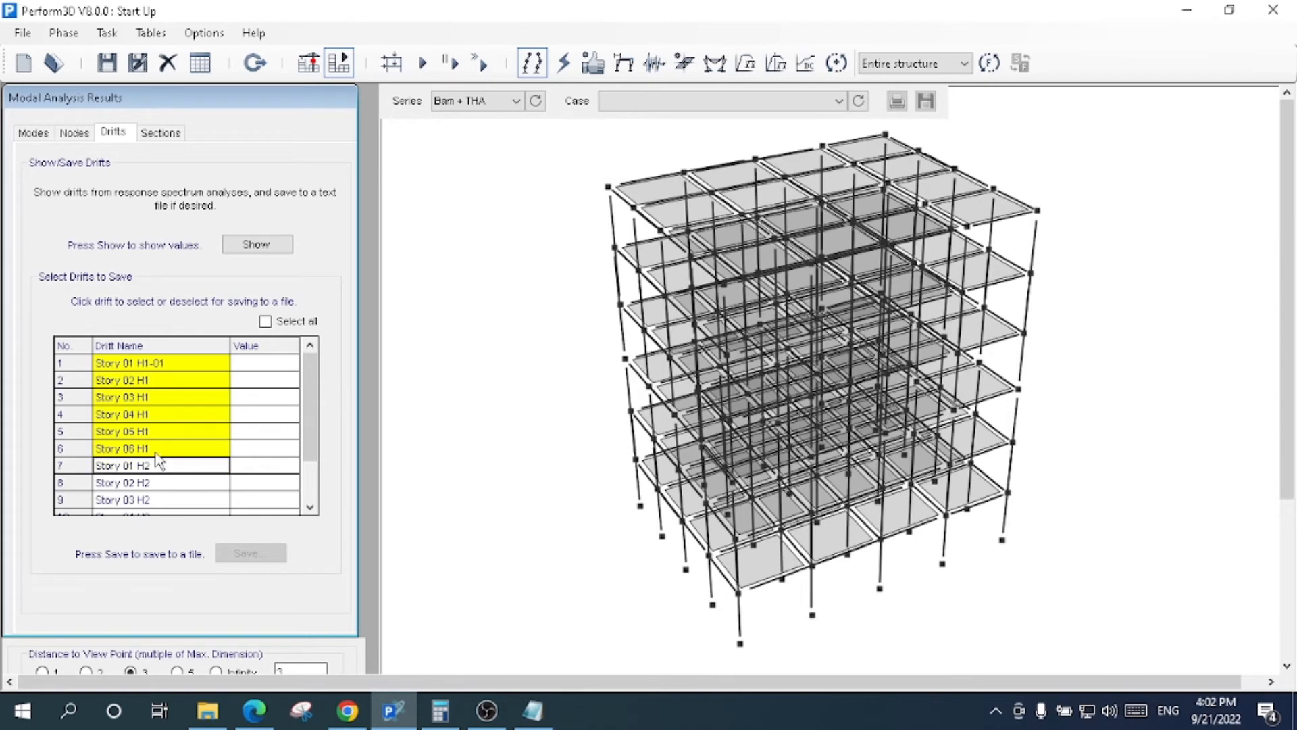
click(166, 449)
click(172, 451)
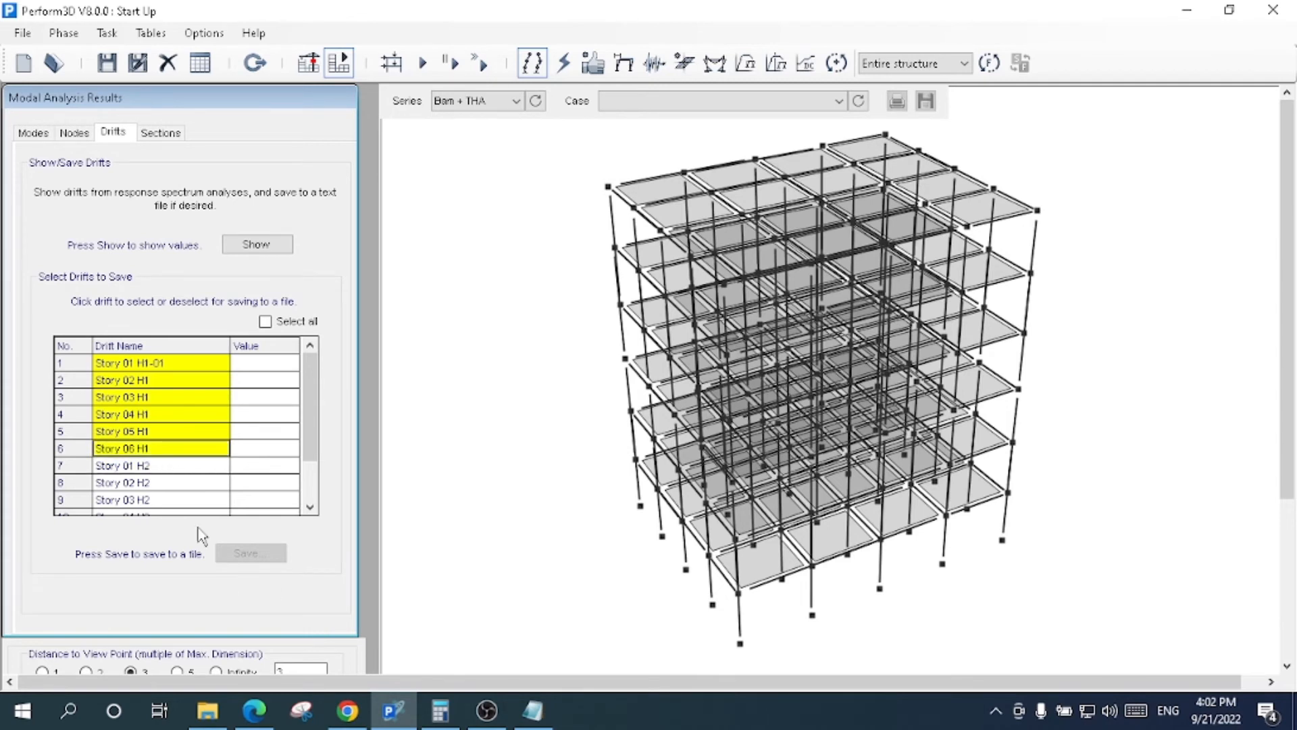
Step: Select all drifts and try to show their values
click(290, 323)
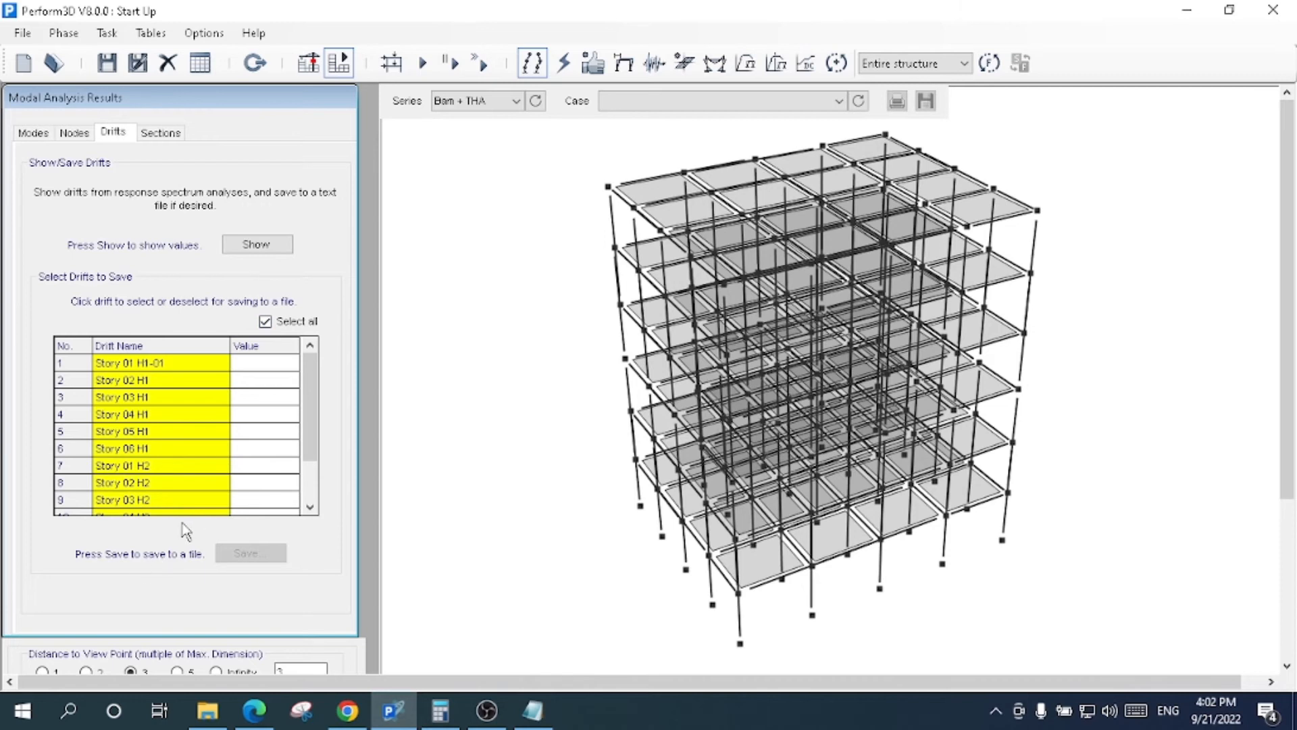
click(273, 247)
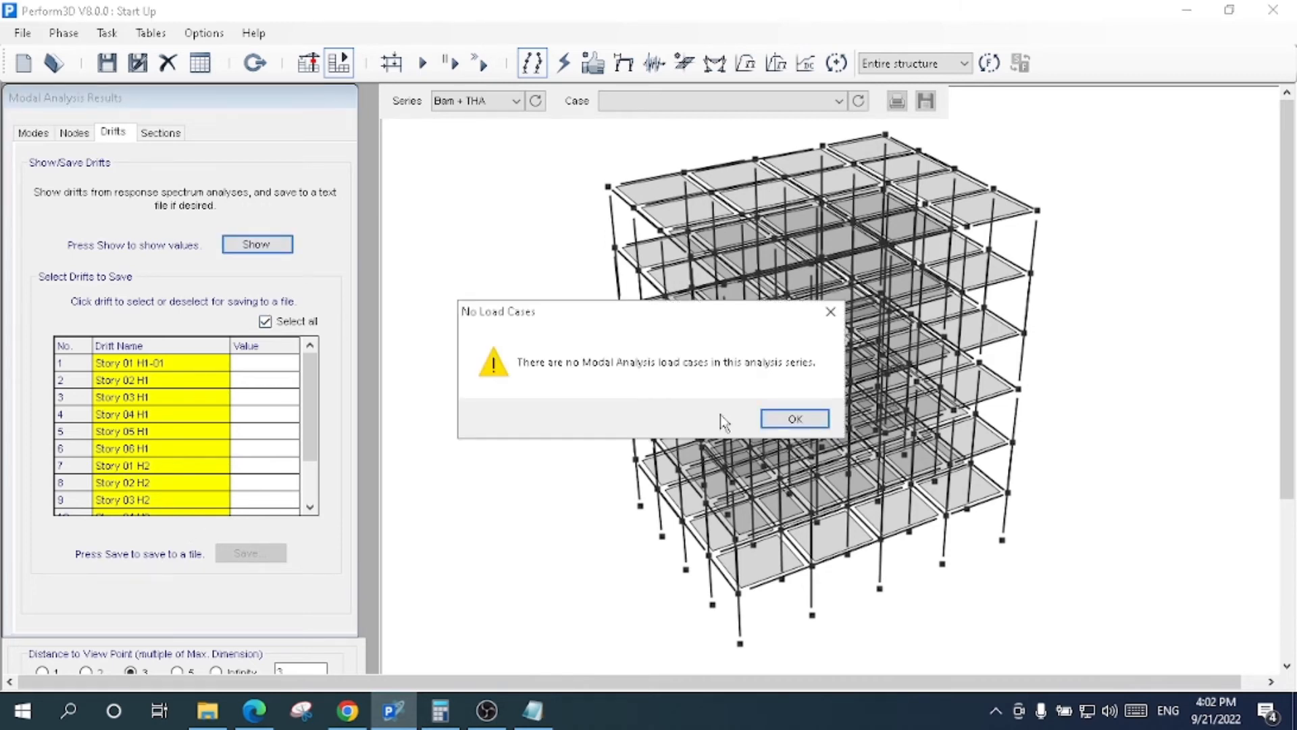
click(794, 420)
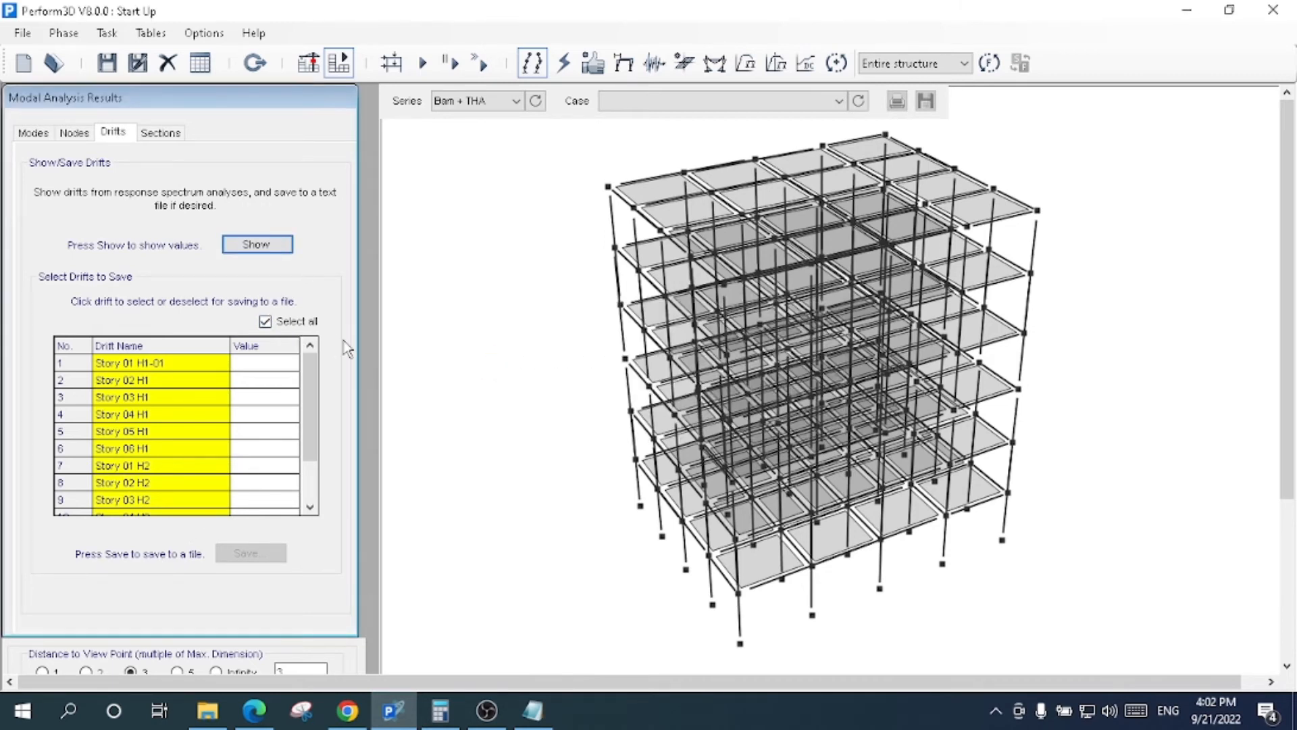
Step: Open the structure section forces of the modal results and check which sections can be chosen
click(160, 132)
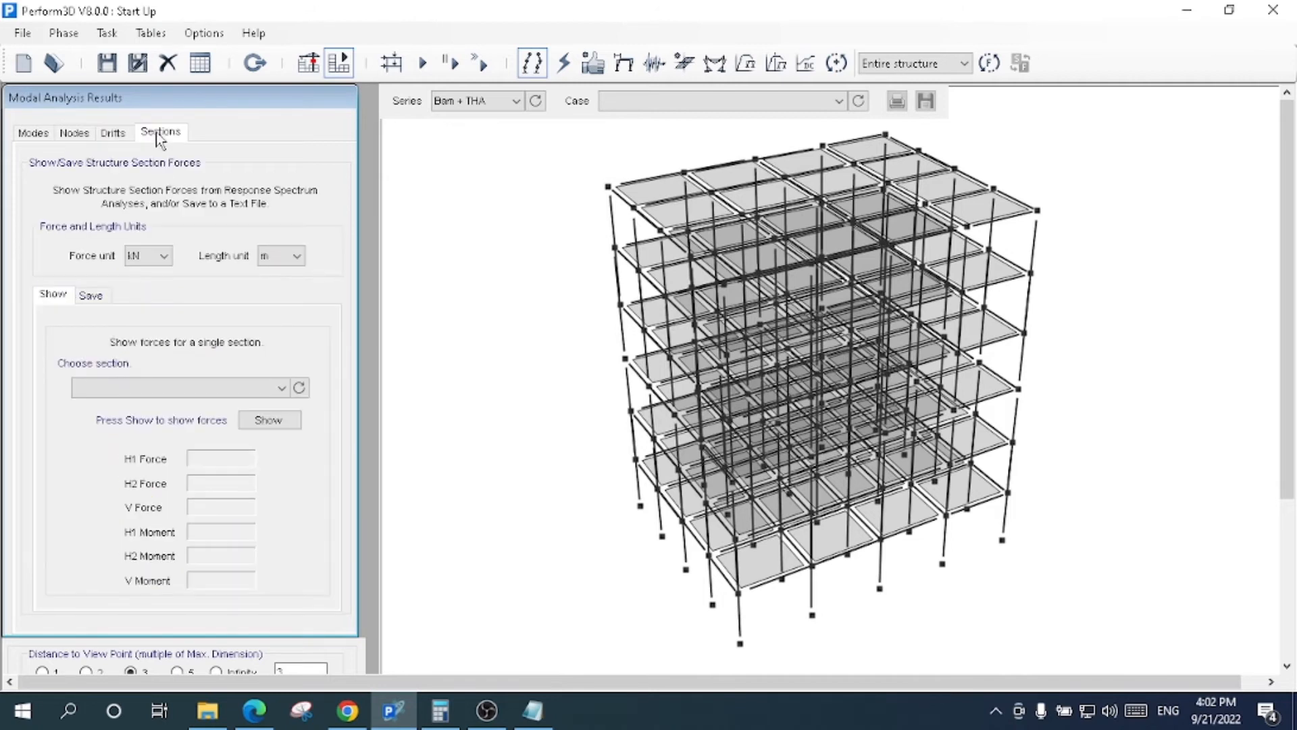
click(220, 389)
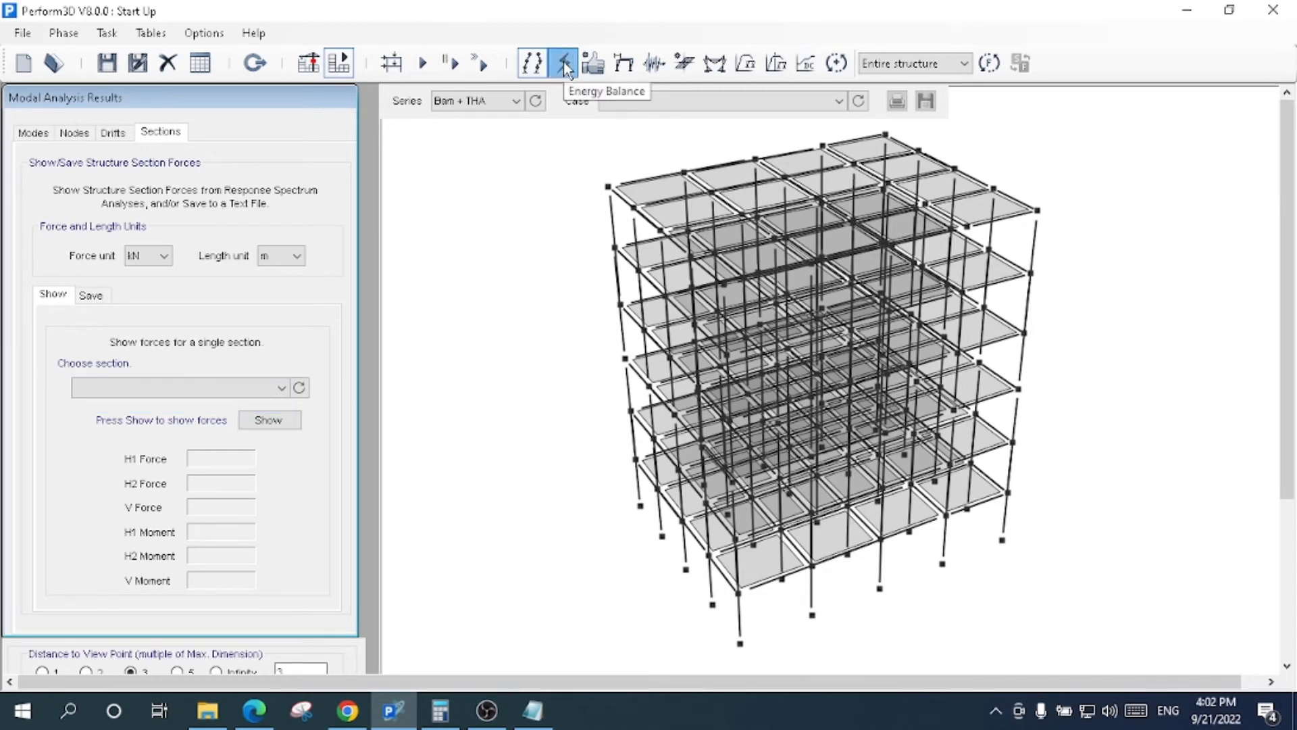
Step: Open the energy balance and try to plot the whole structure's energy components for series Bam + THA, case [2] = [1] + BAM
click(565, 65)
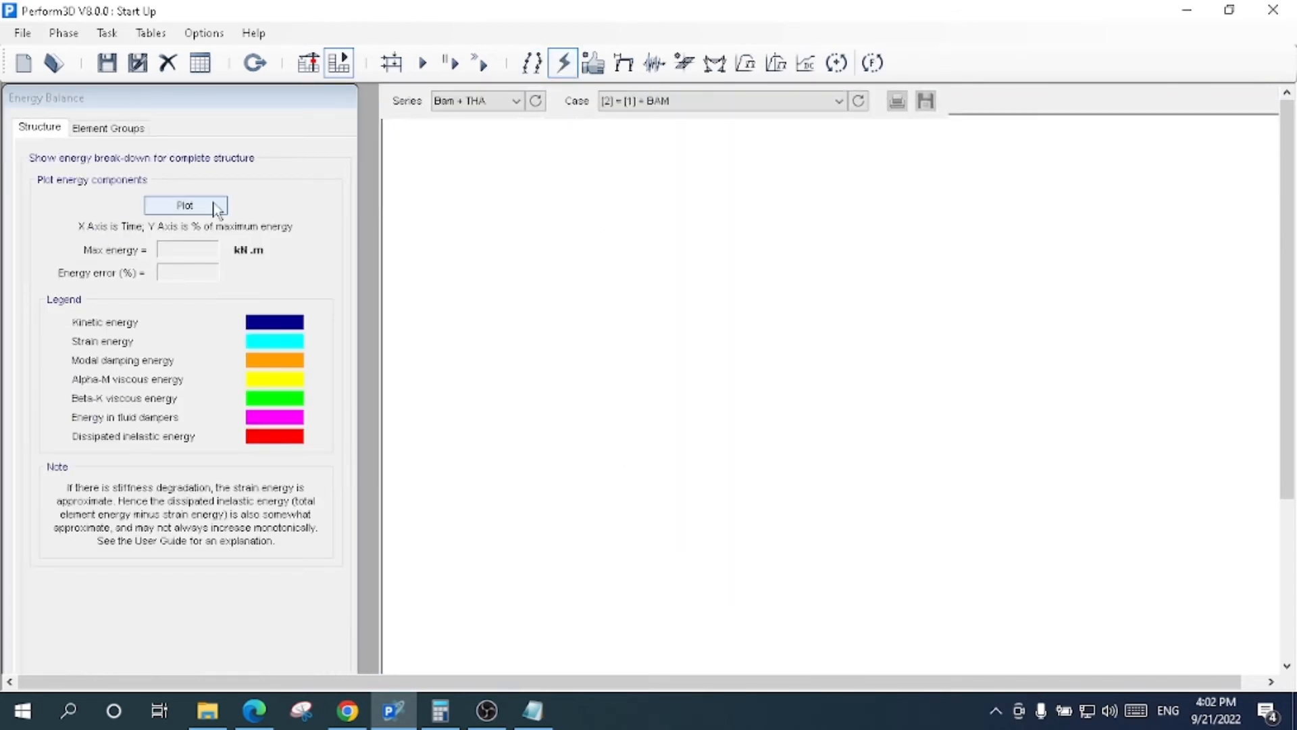
click(207, 213)
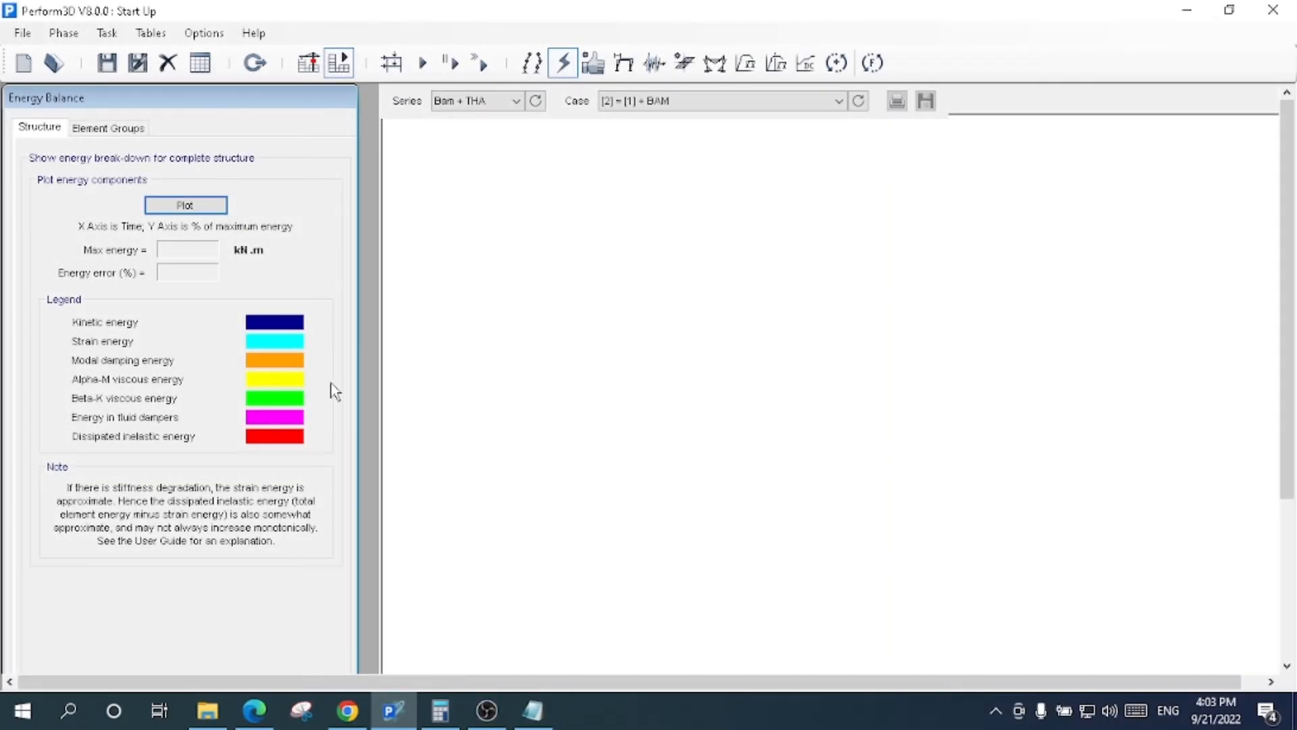
click(484, 103)
click(483, 103)
click(483, 103)
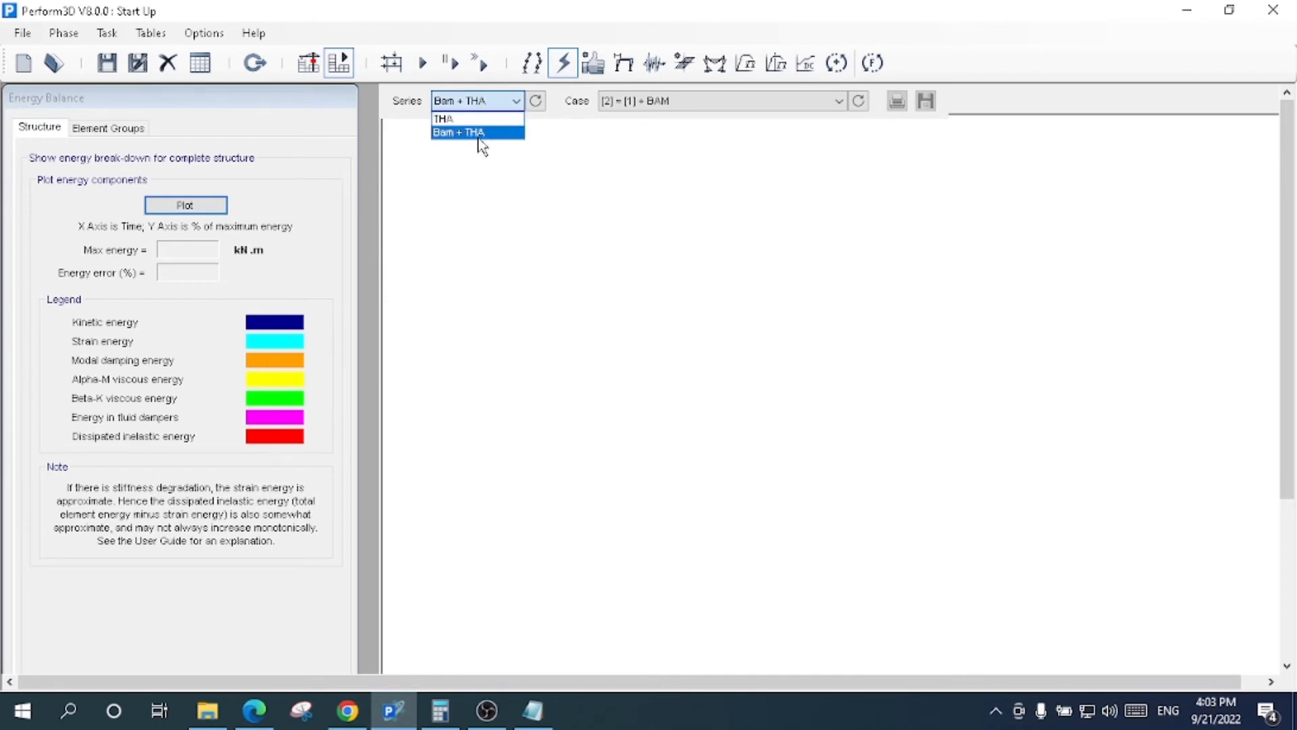
click(481, 132)
click(697, 94)
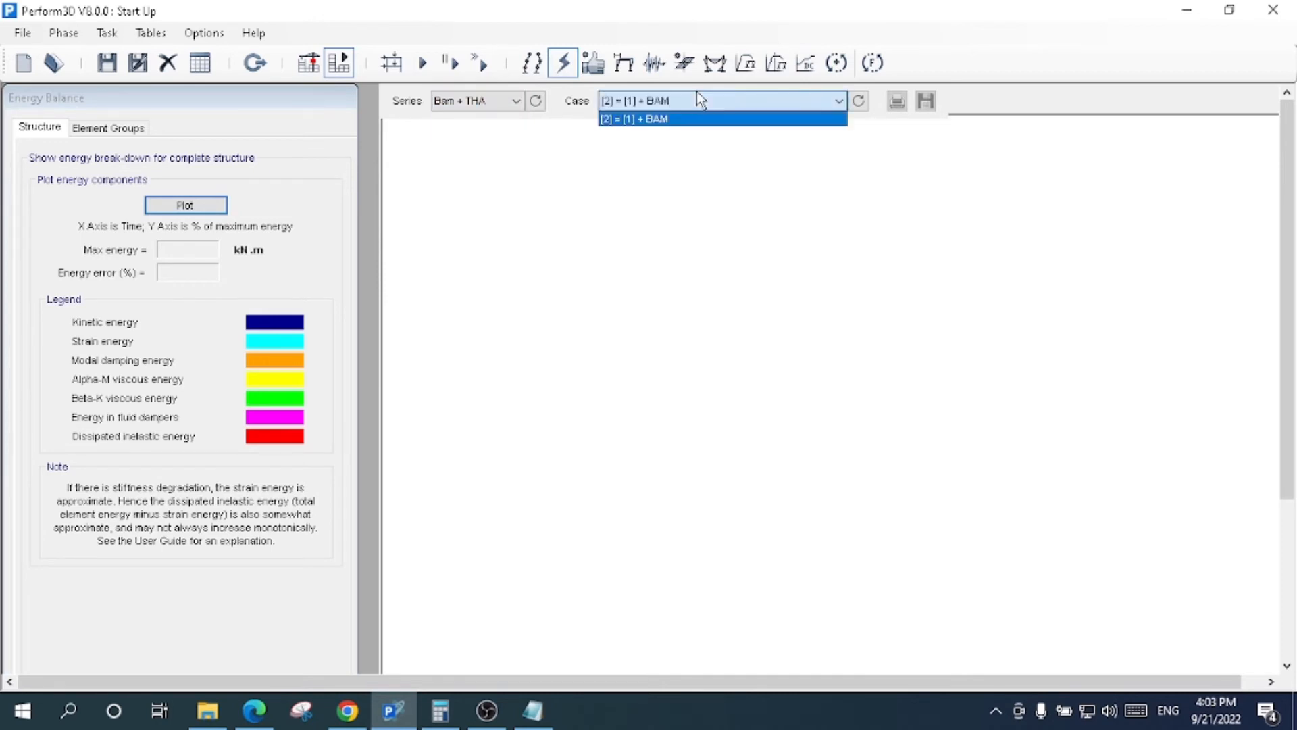
click(698, 95)
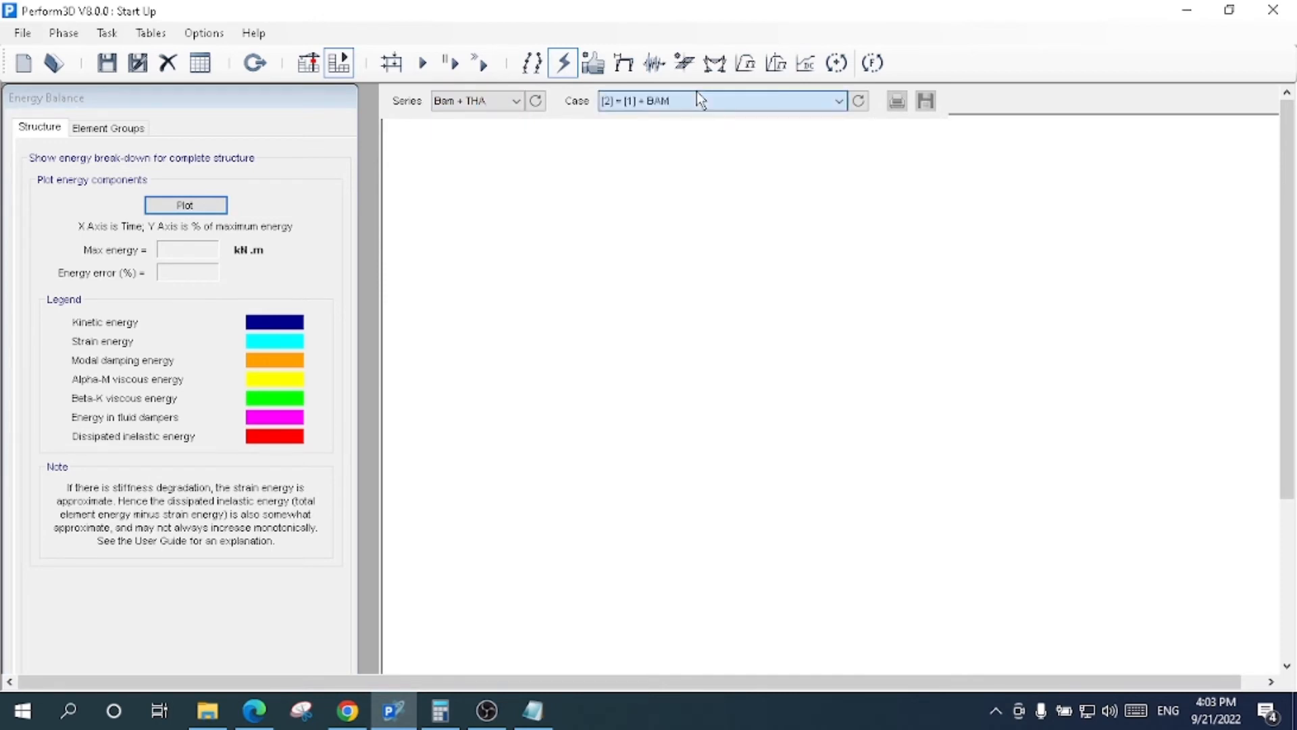
Step: Open the energy balance by element group and check the element groups available for the dissipated energy plot
click(110, 129)
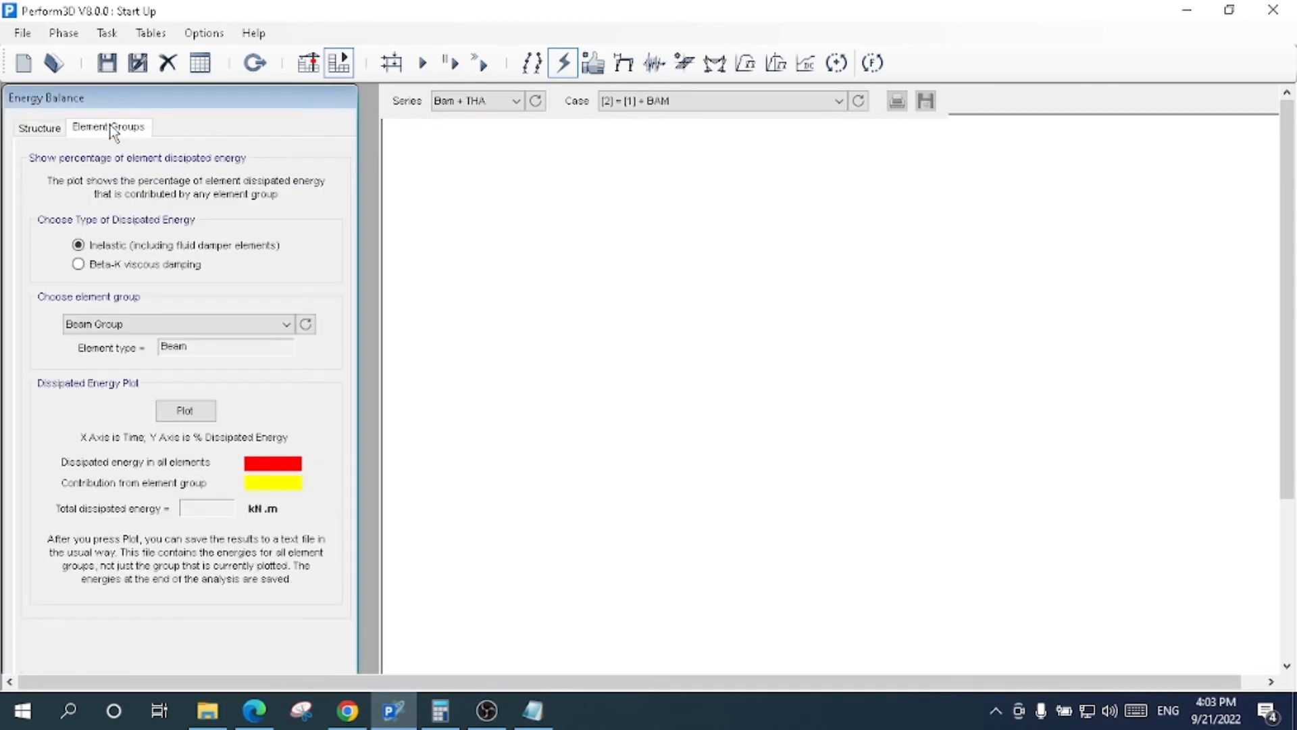
click(273, 325)
click(272, 325)
Step: Open the limit state group definitions
click(595, 66)
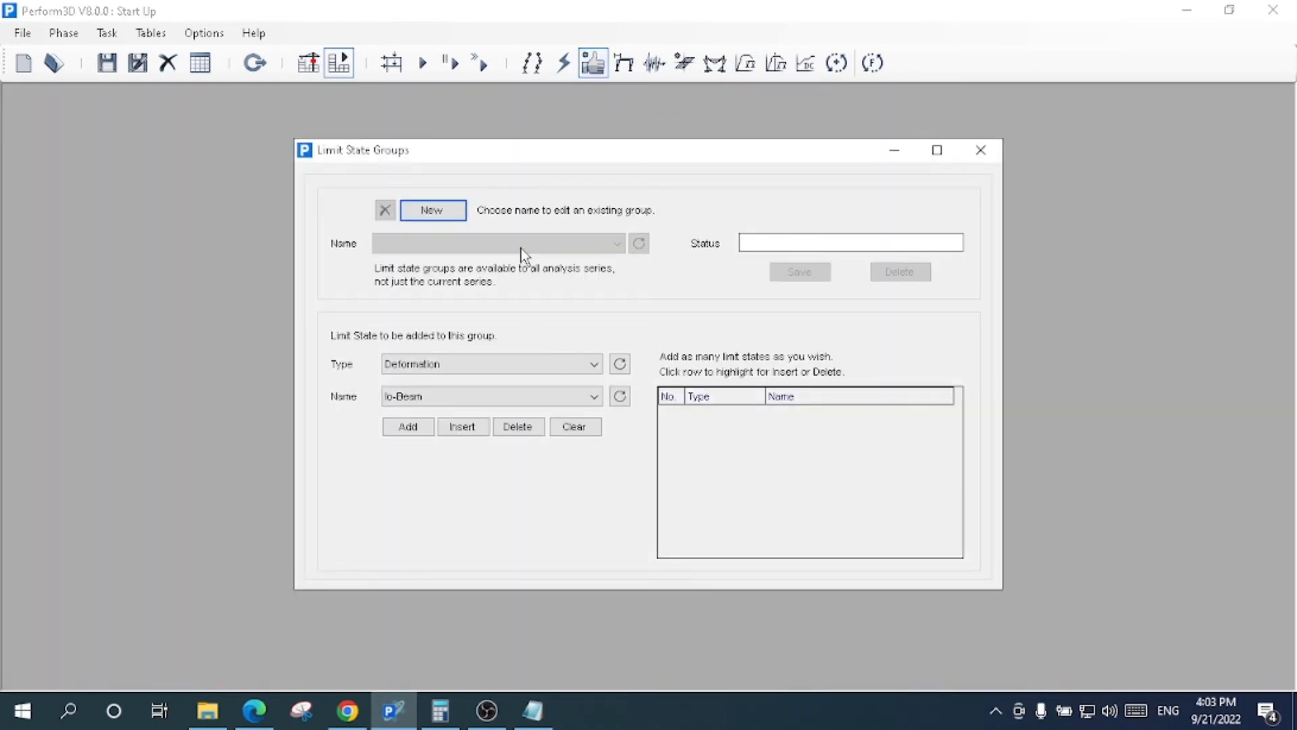
click(312, 65)
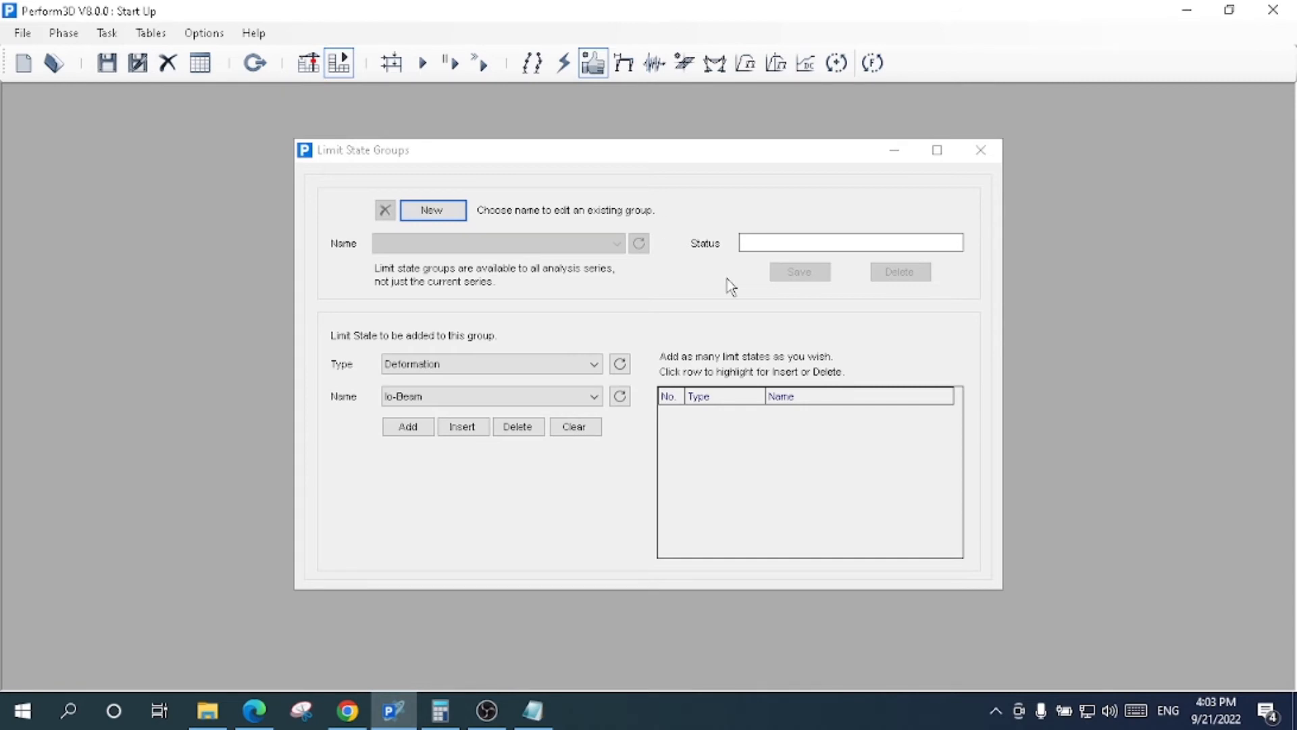
click(439, 214)
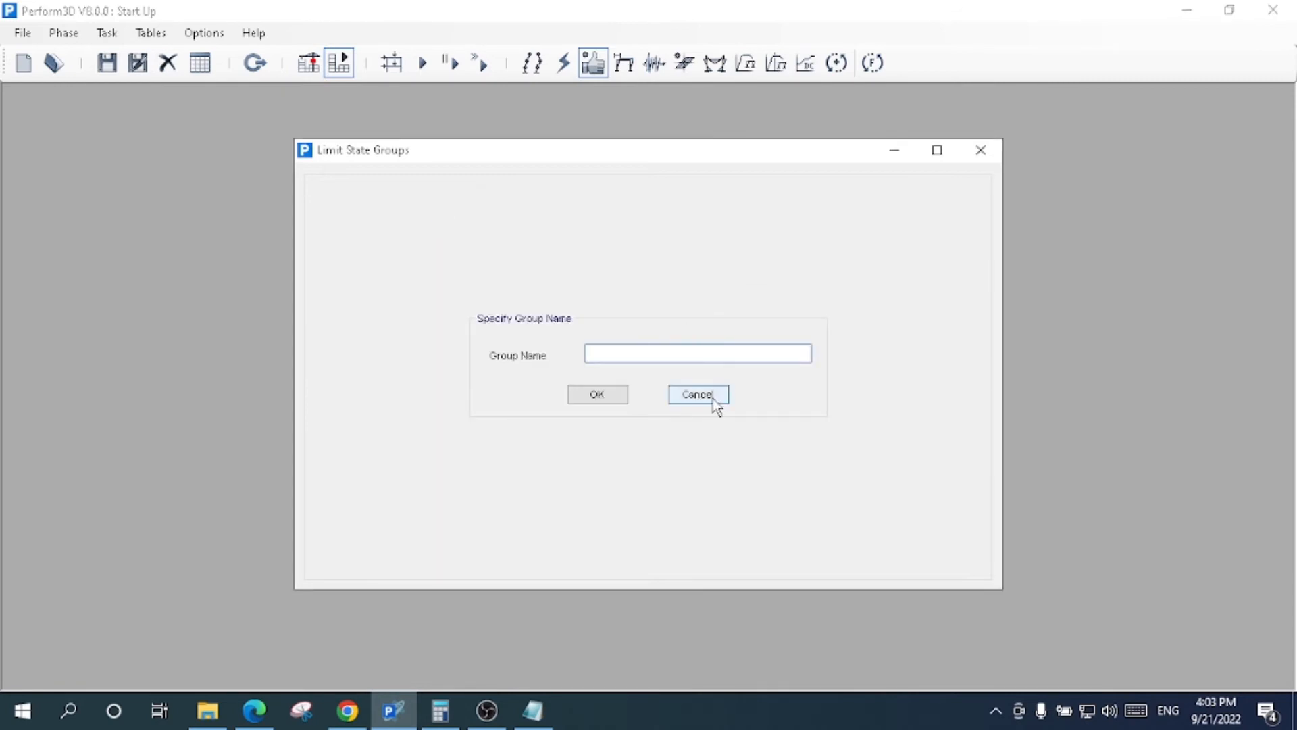
click(714, 397)
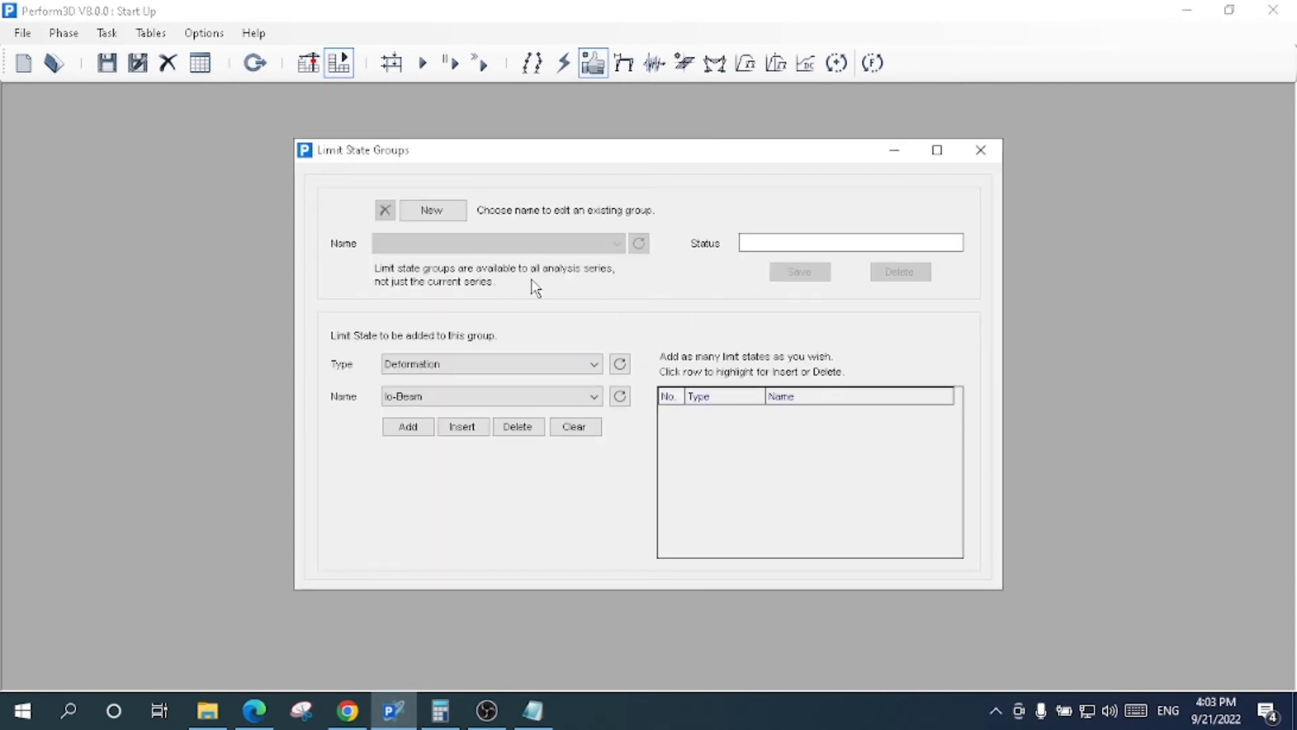
click(430, 214)
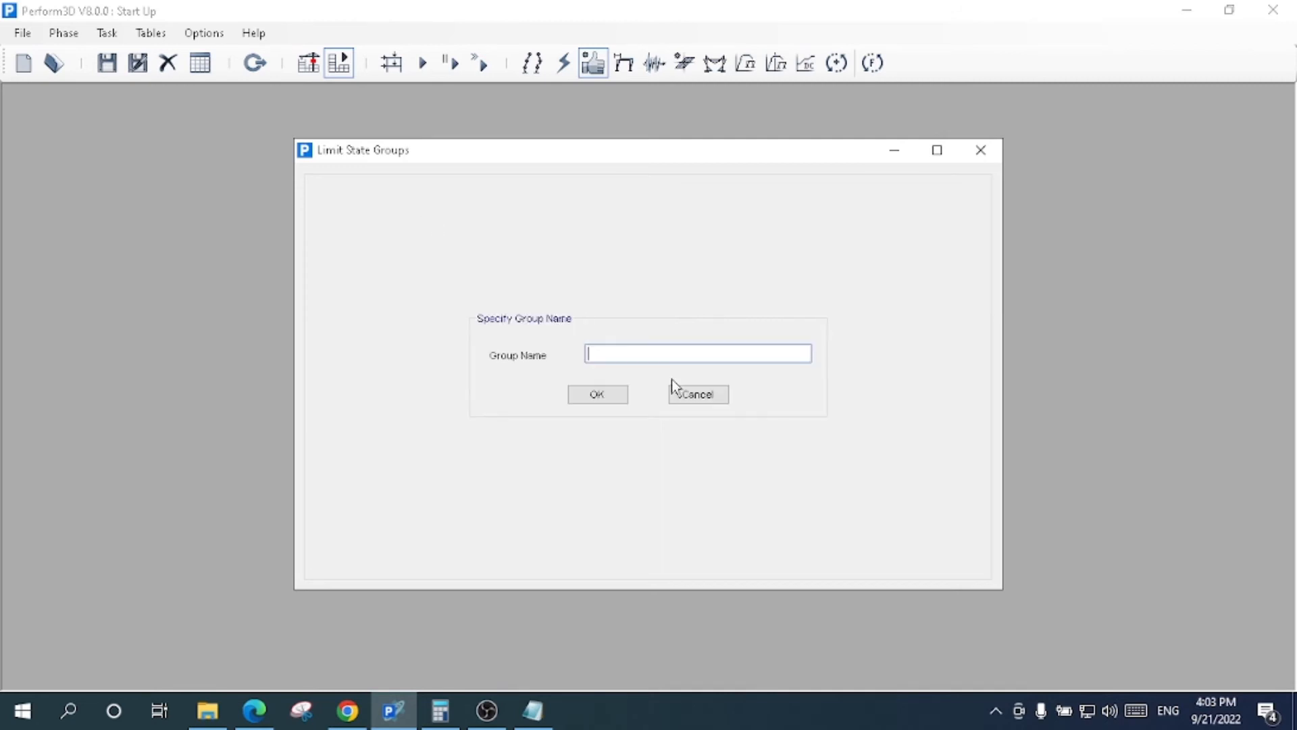
click(687, 401)
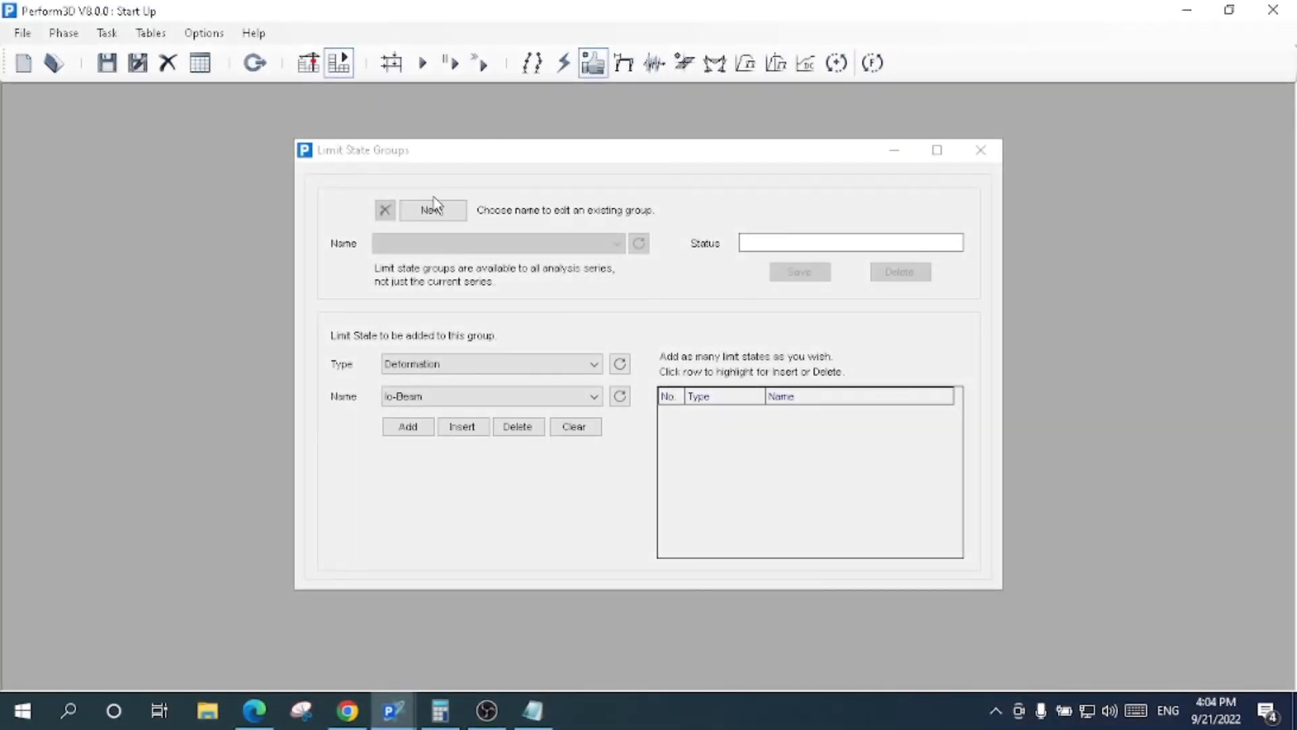
Step: Create a new limit state group named Deformation
click(433, 210)
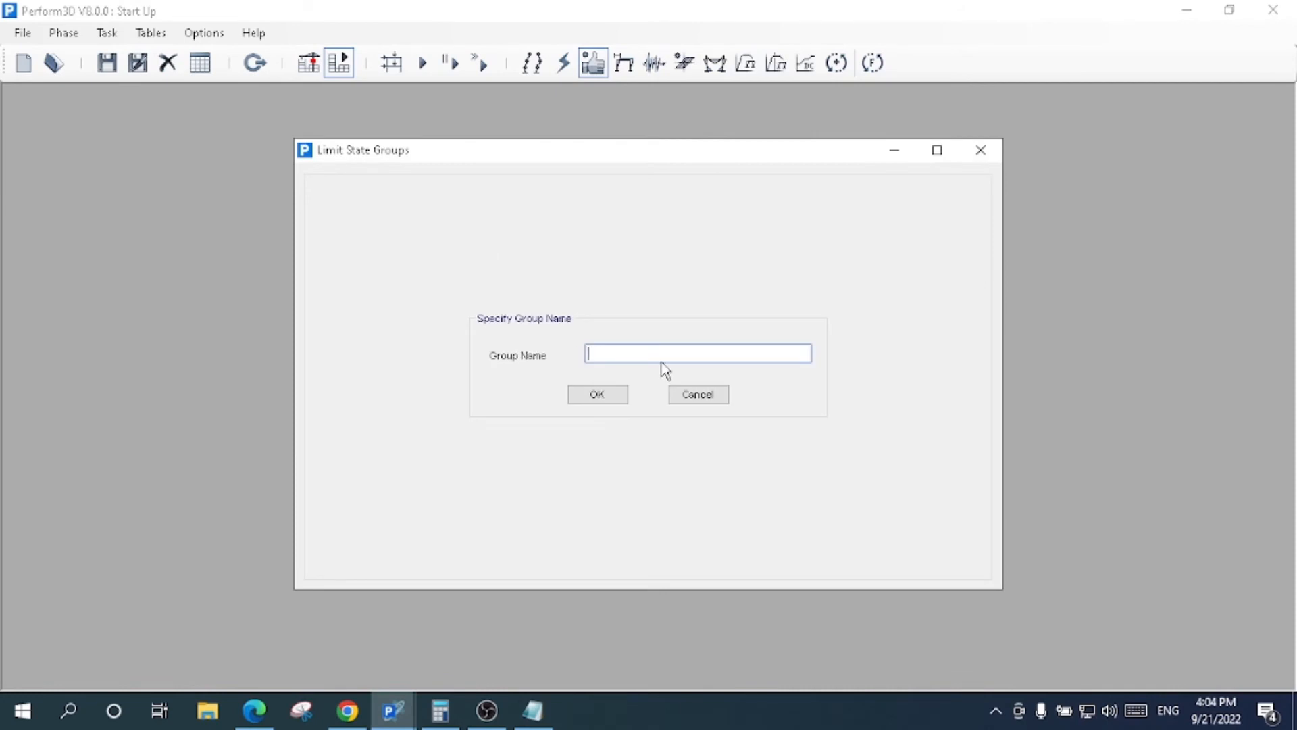
text(De)
click(624, 399)
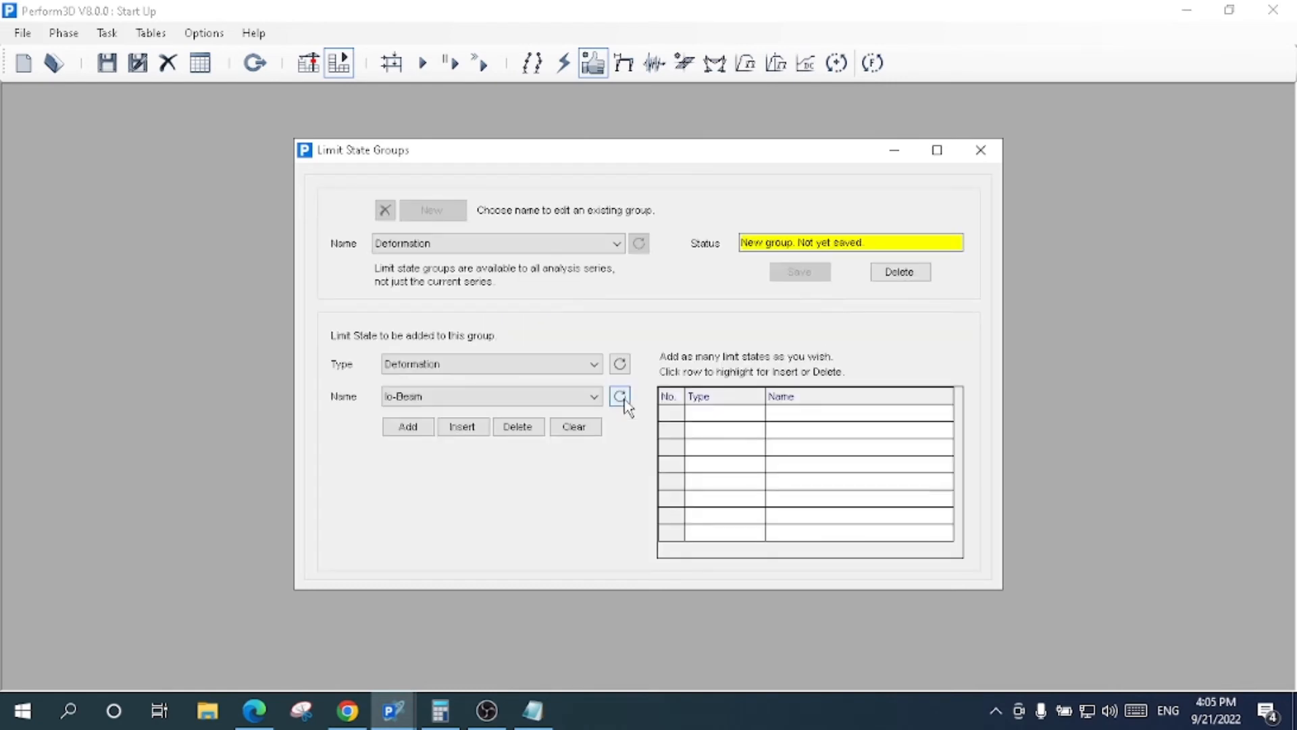
Step: Add the Io-Beam limit state of type Deformation to the Deformation group
click(451, 365)
click(412, 379)
click(427, 395)
click(426, 395)
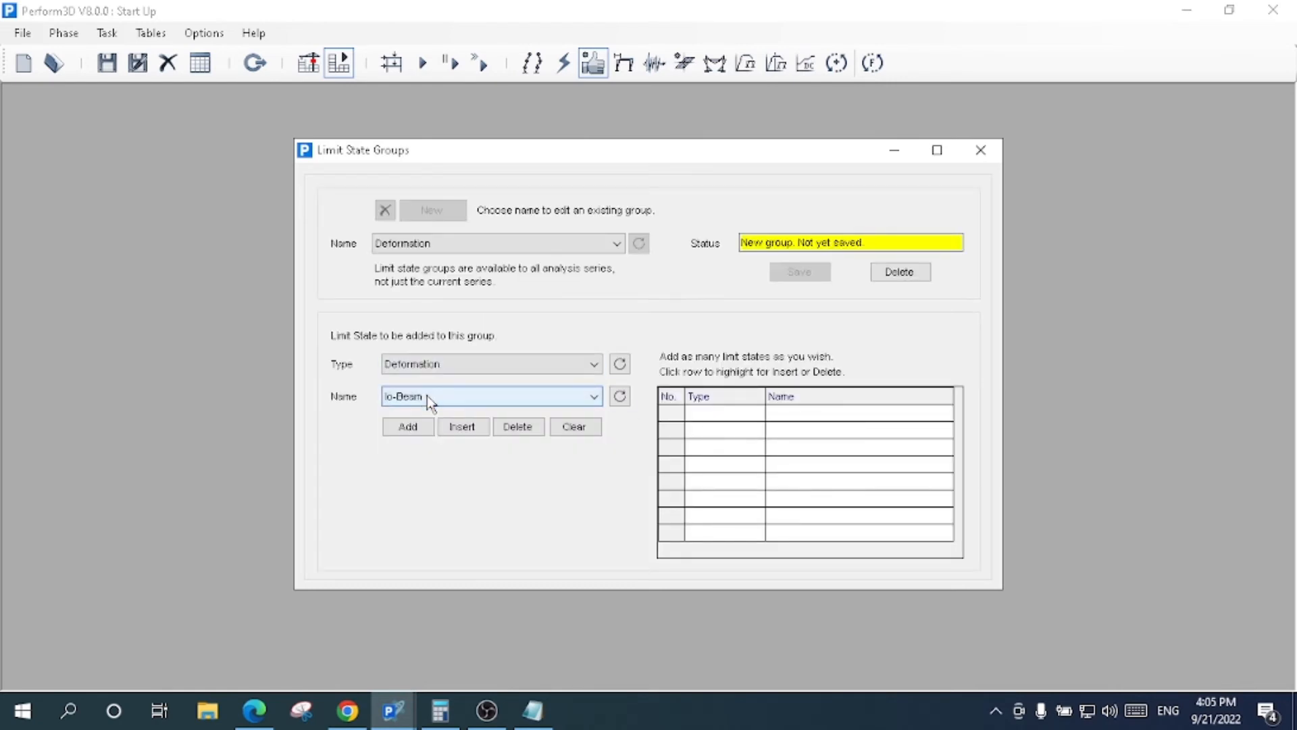
click(427, 396)
click(427, 395)
click(410, 426)
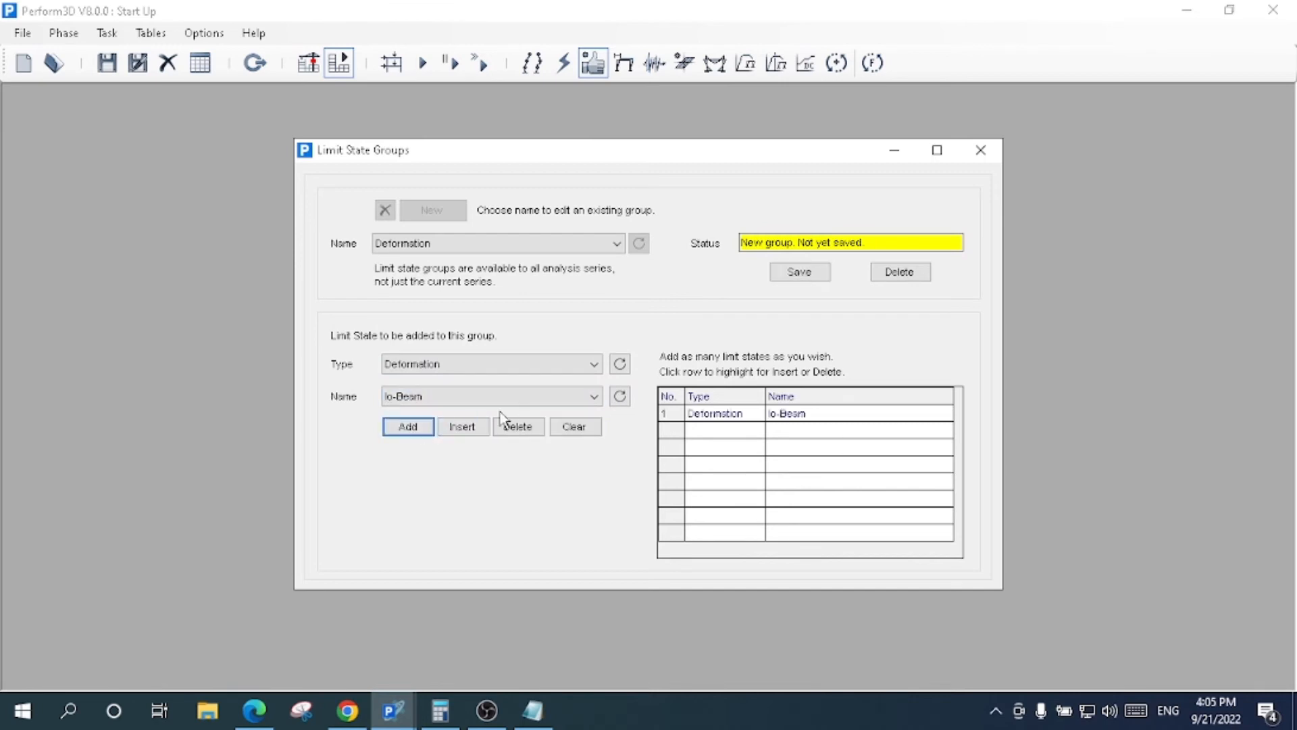
Step: Add the LS_Beam and CP-Beam limit states of type Deformation to the Deformation group and save the group
click(799, 271)
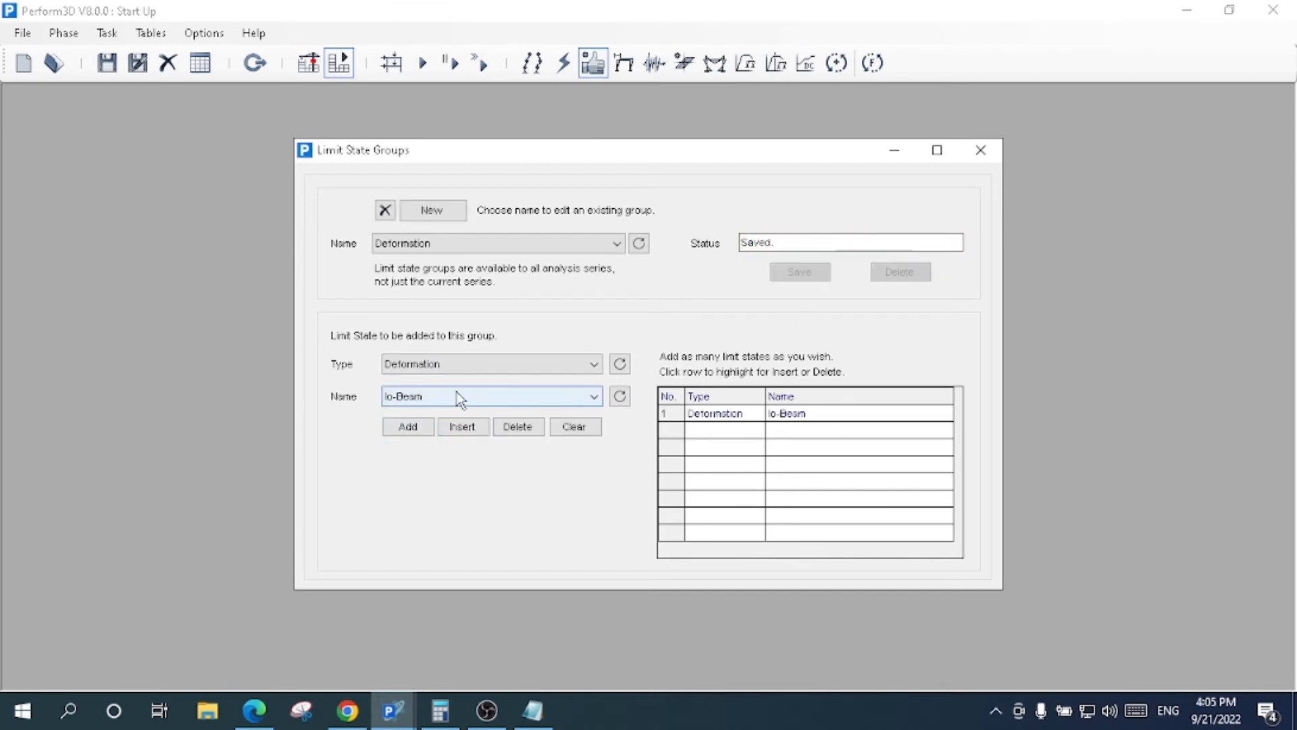
click(458, 399)
click(437, 422)
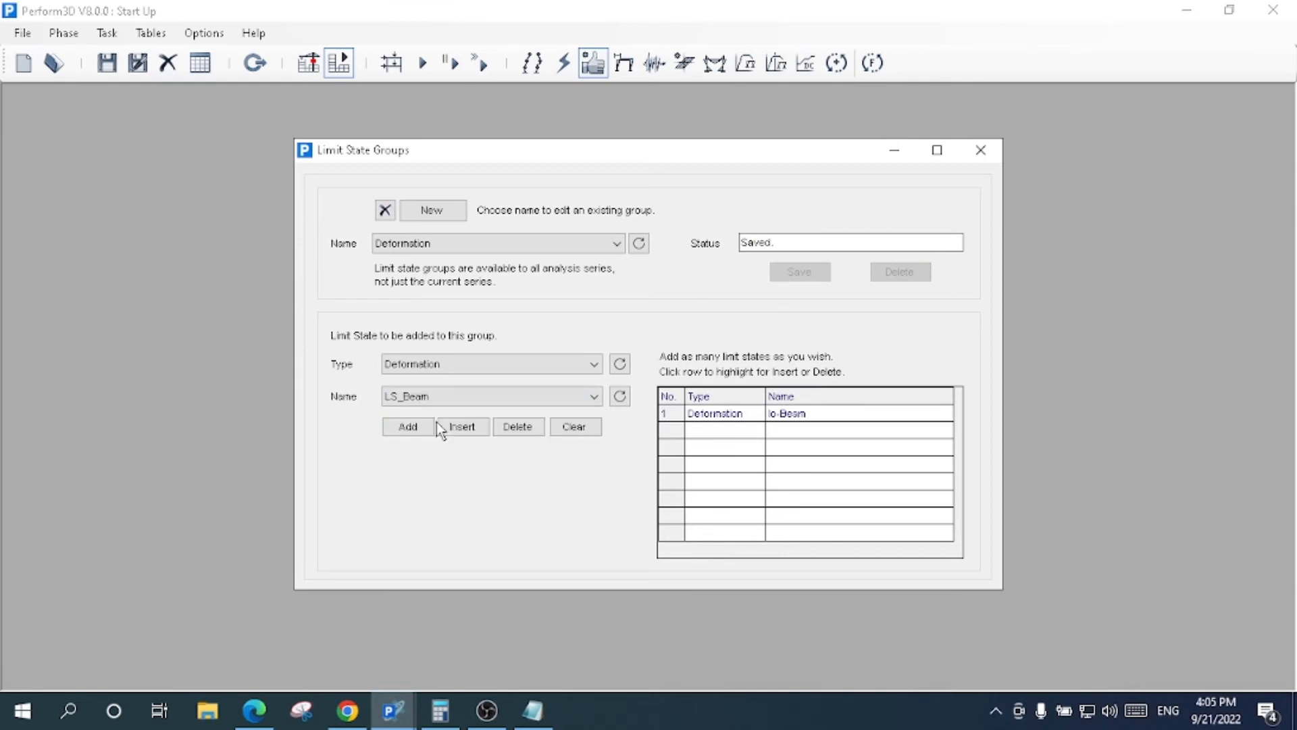
click(394, 421)
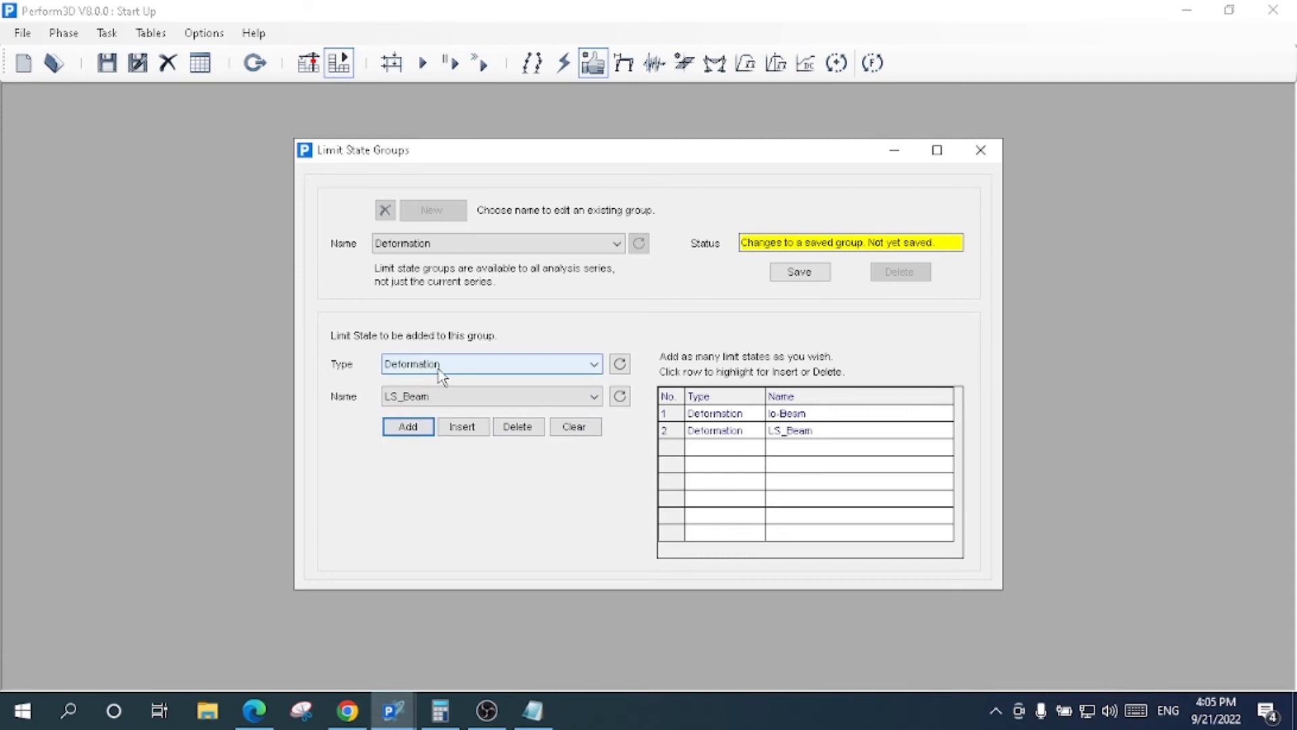
click(434, 398)
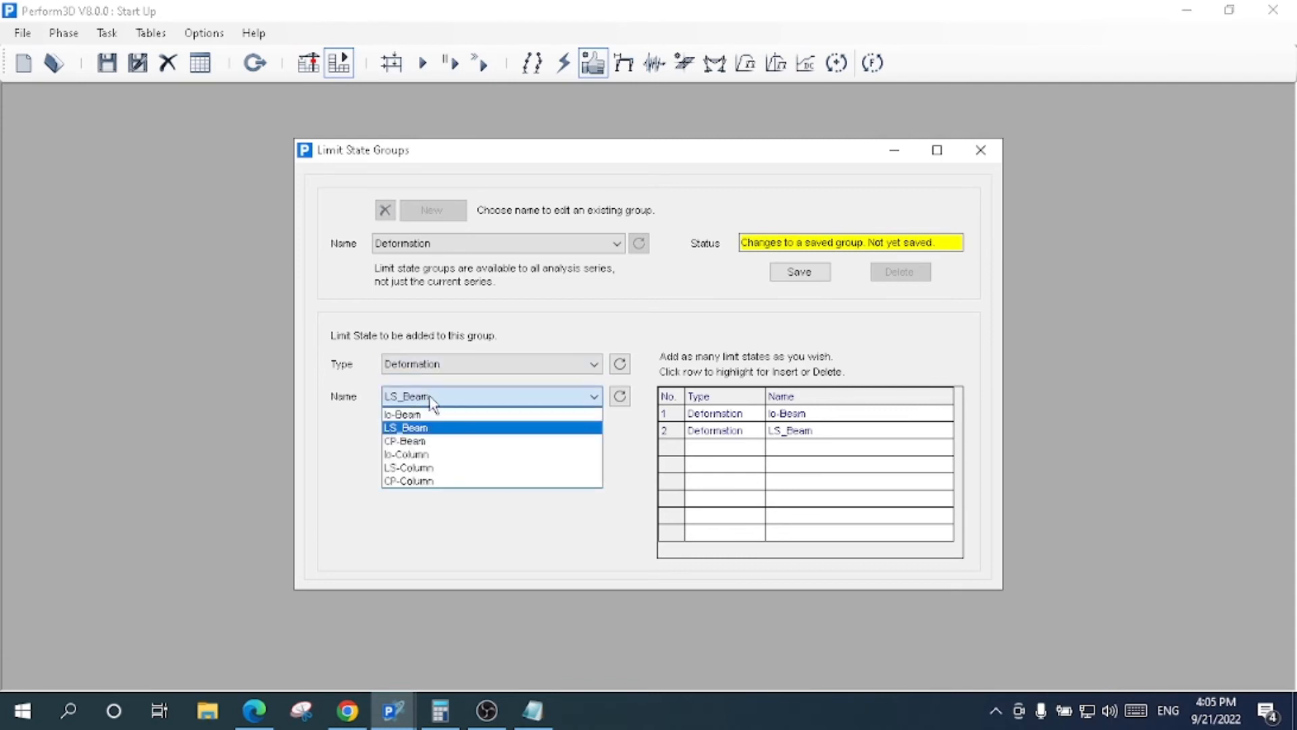
click(434, 443)
click(414, 432)
click(801, 270)
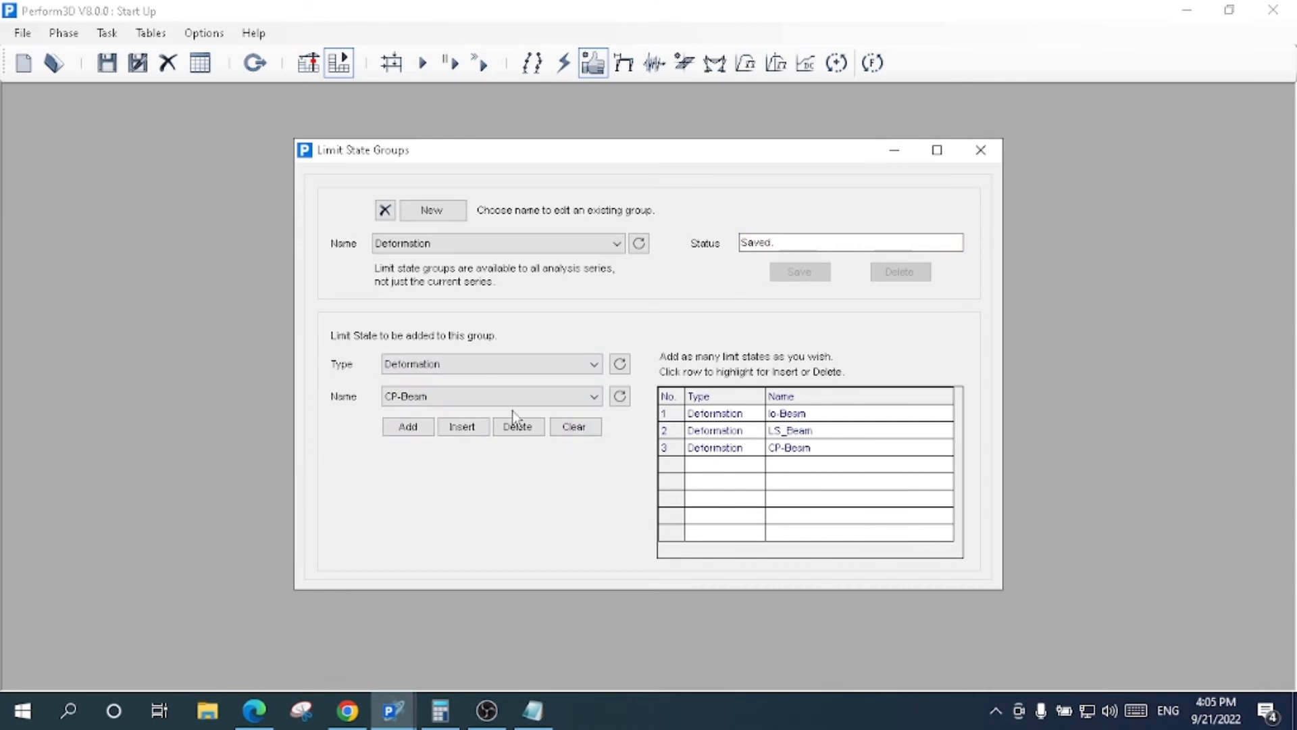
click(446, 400)
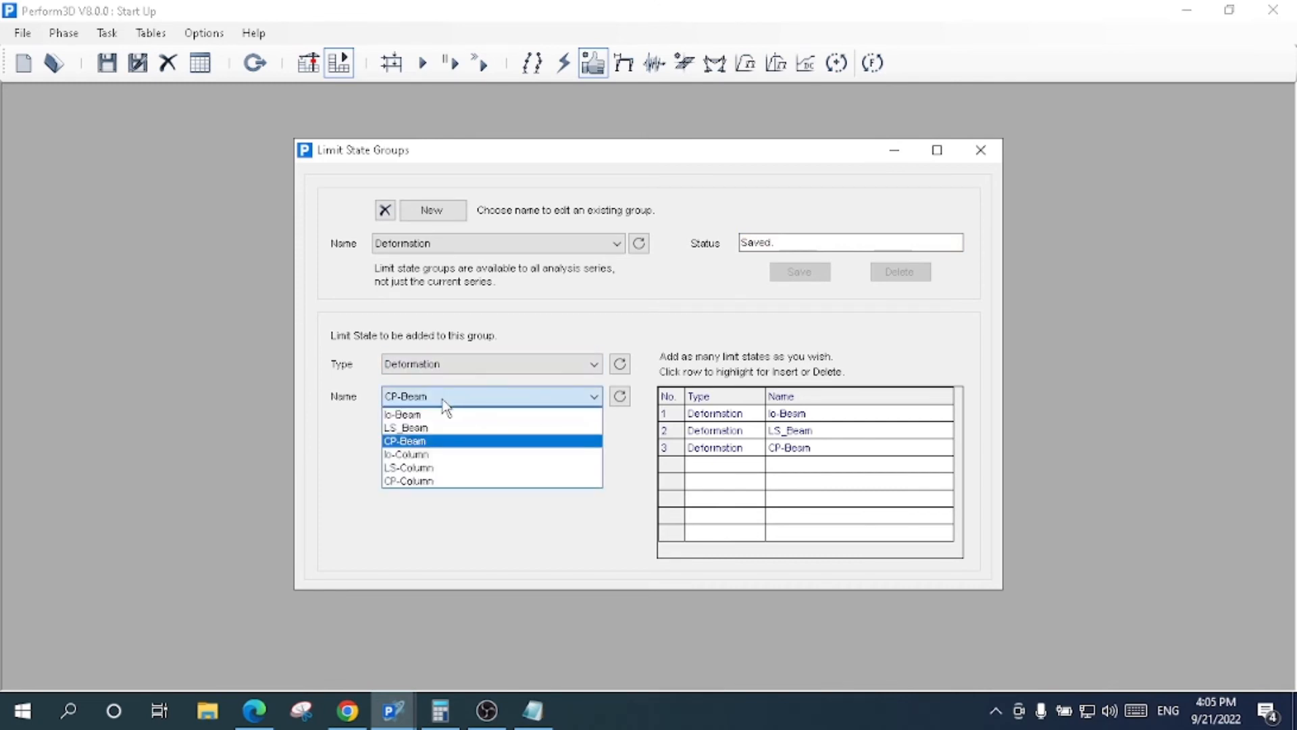
click(446, 245)
click(446, 245)
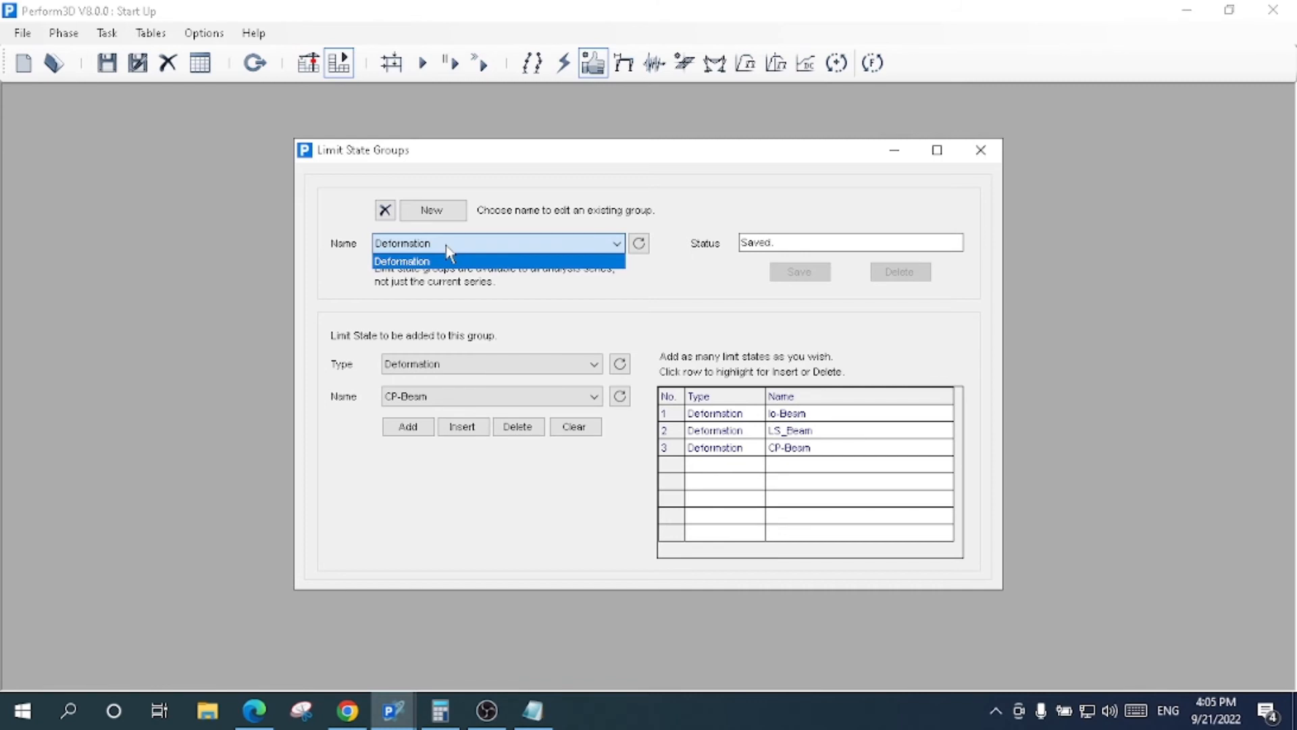
click(488, 312)
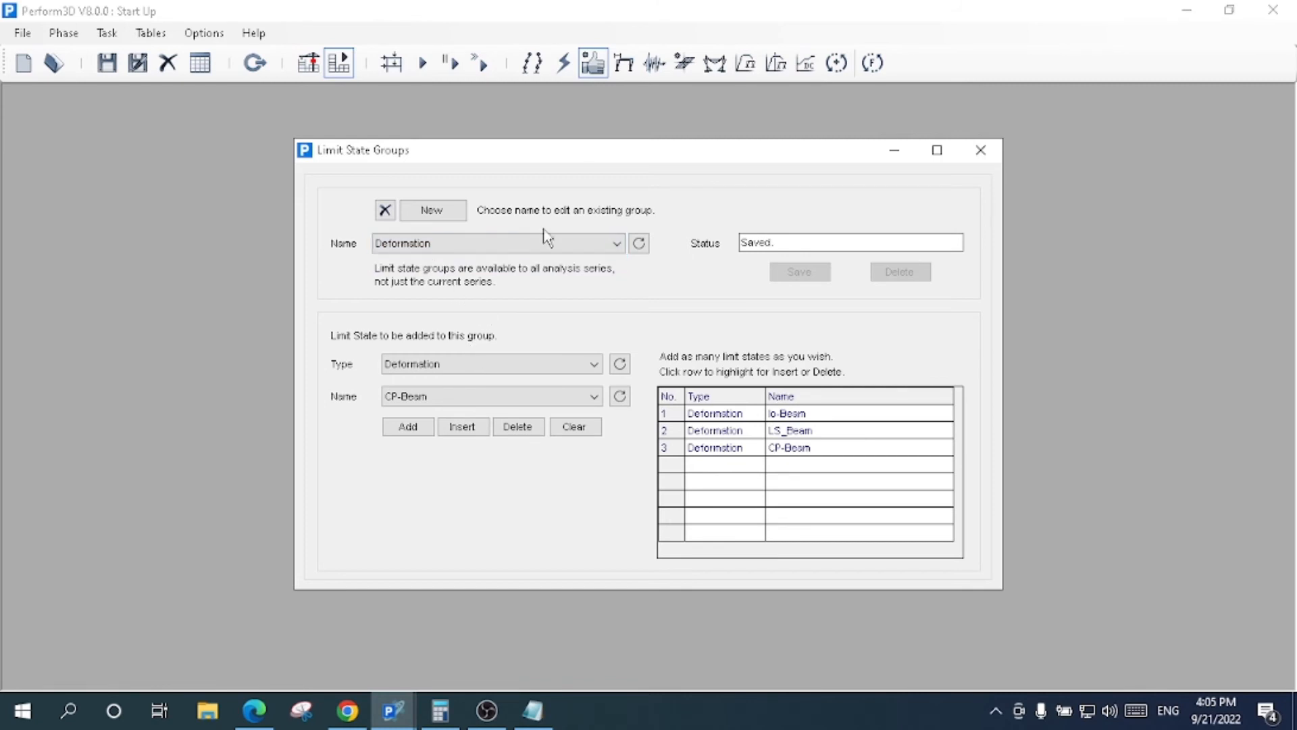
Step: Open the deflected shapes plot and base the displacement scaling on the size of the structure
click(626, 70)
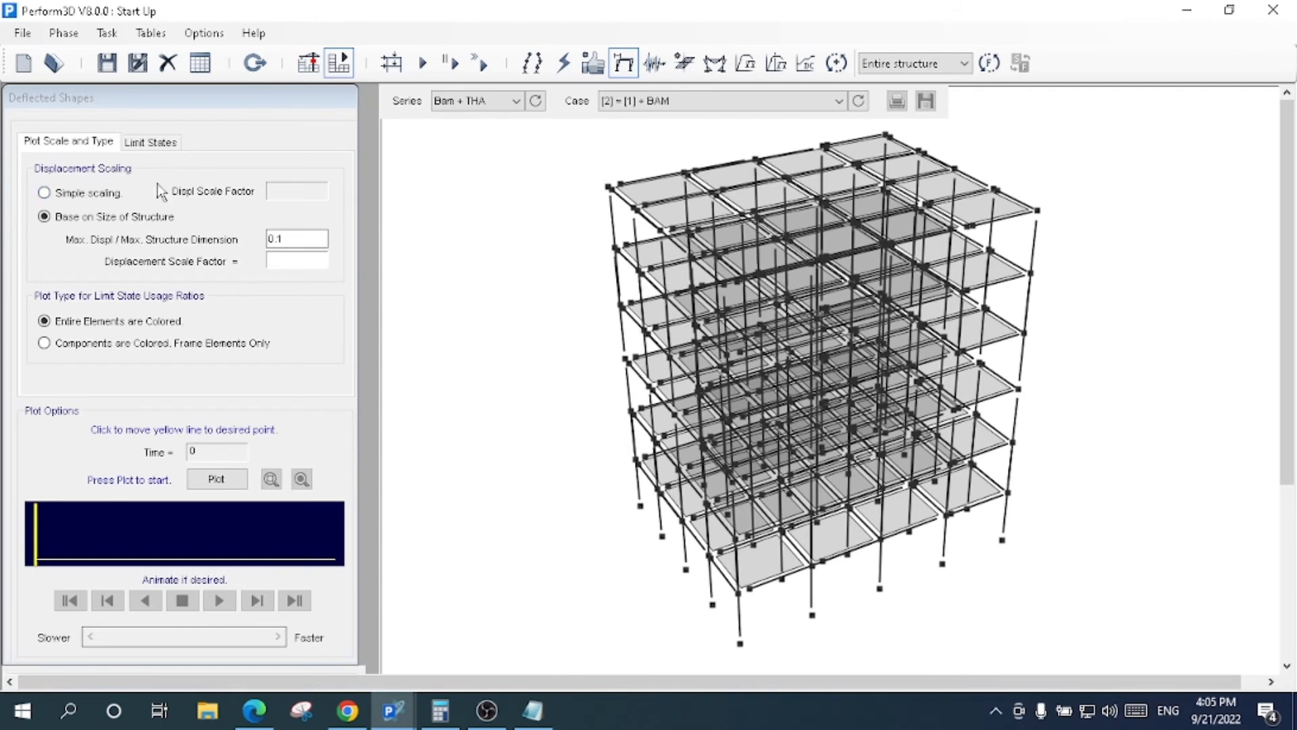
click(80, 195)
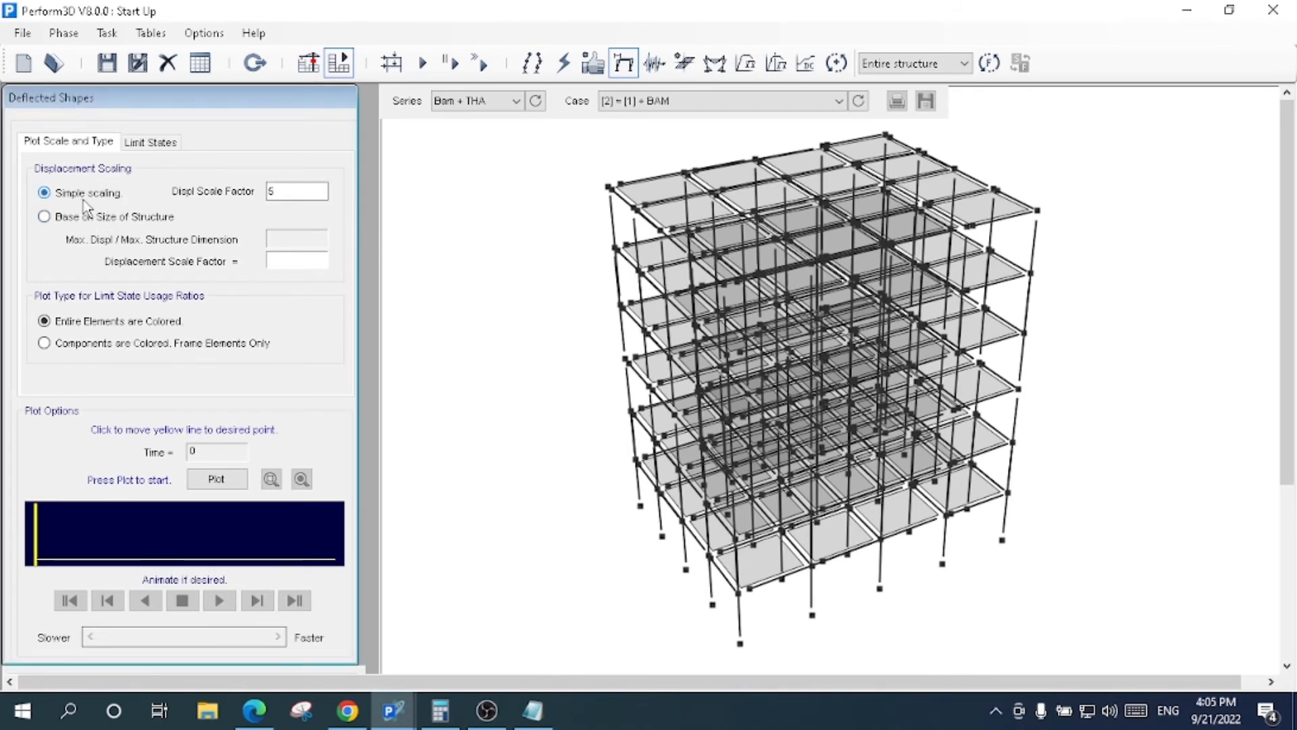
click(93, 224)
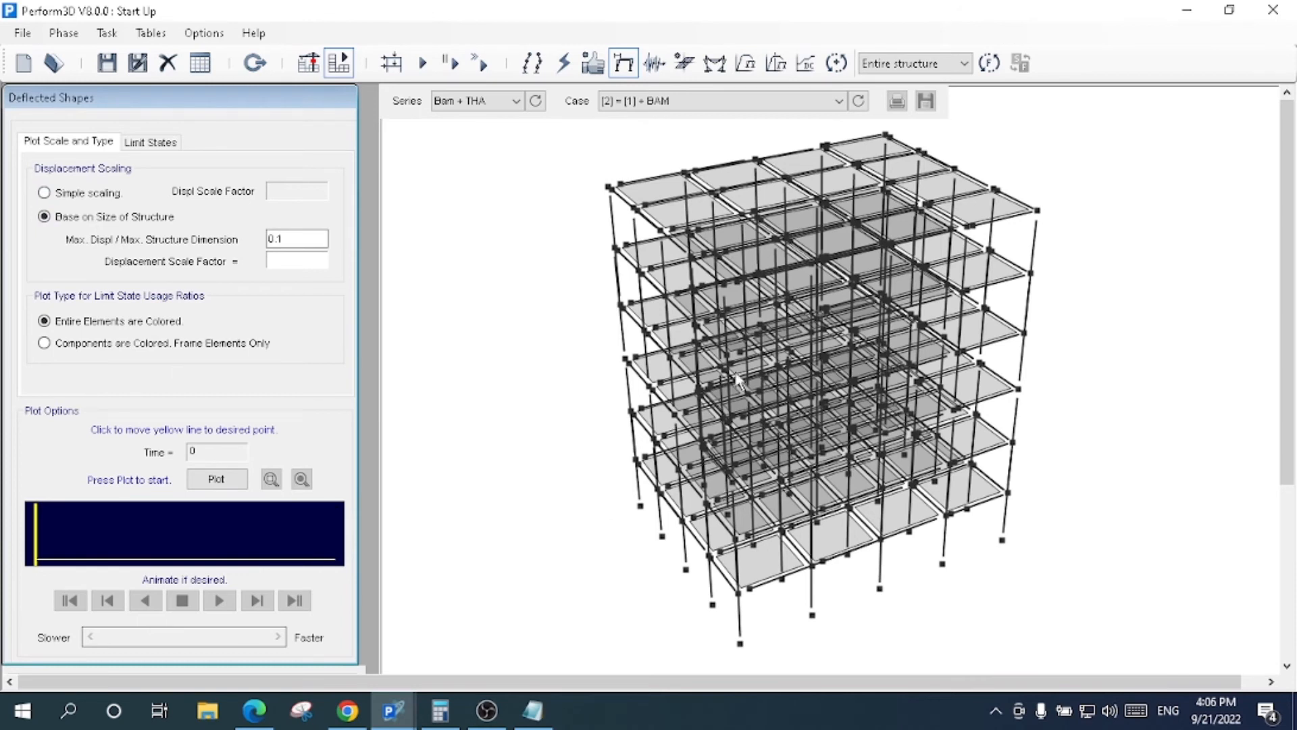
click(818, 312)
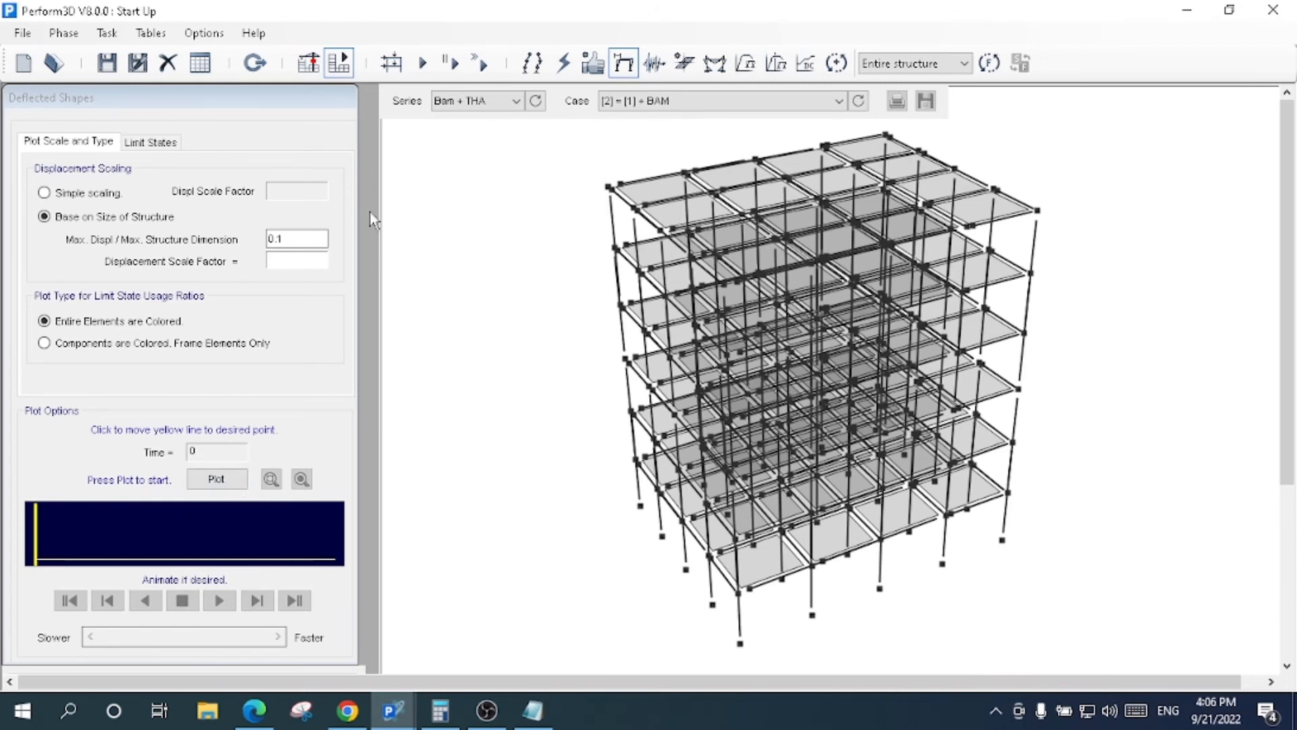
Step: Set the deflected shapes plot to consider the Deformation limit state group
click(155, 143)
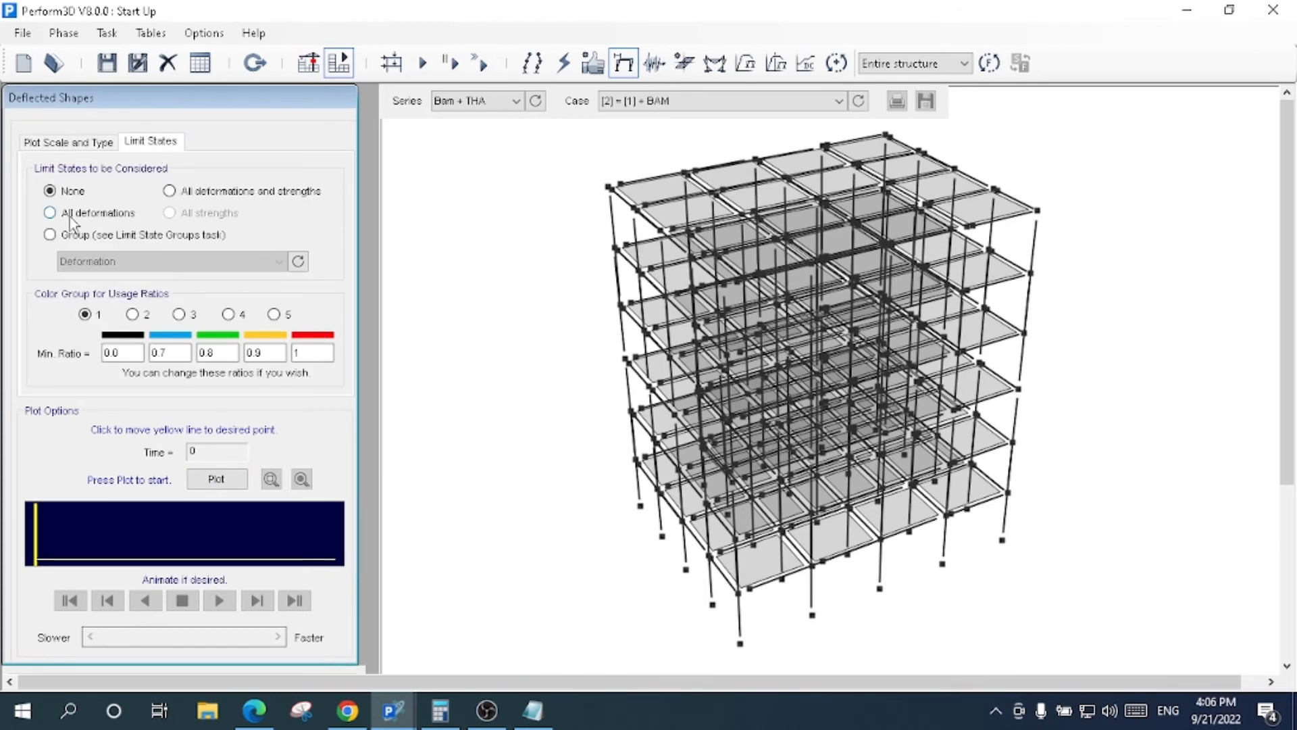
click(75, 233)
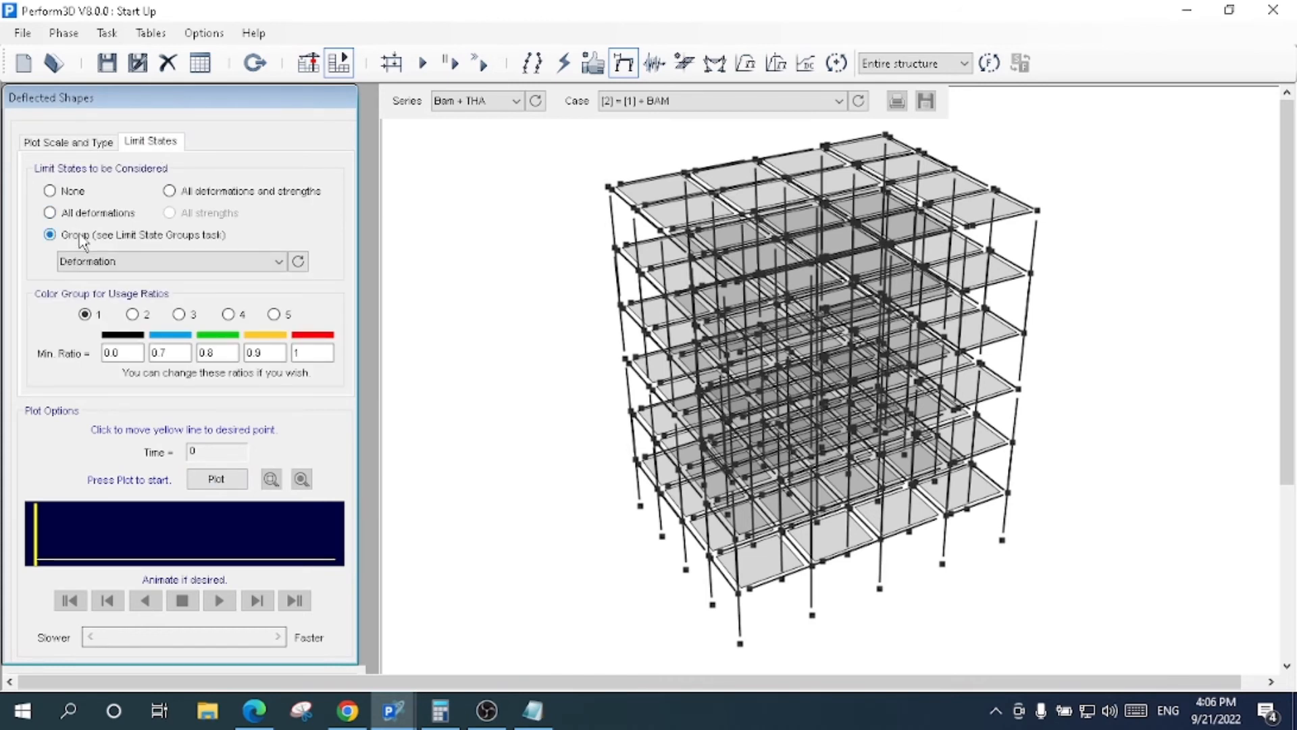
click(115, 262)
click(114, 269)
Step: Check the minimum usage ratios of color group 1 and select the [2] = [1] + BAM case for the deflected shapes
double_click(178, 356)
double_click(216, 353)
double_click(264, 353)
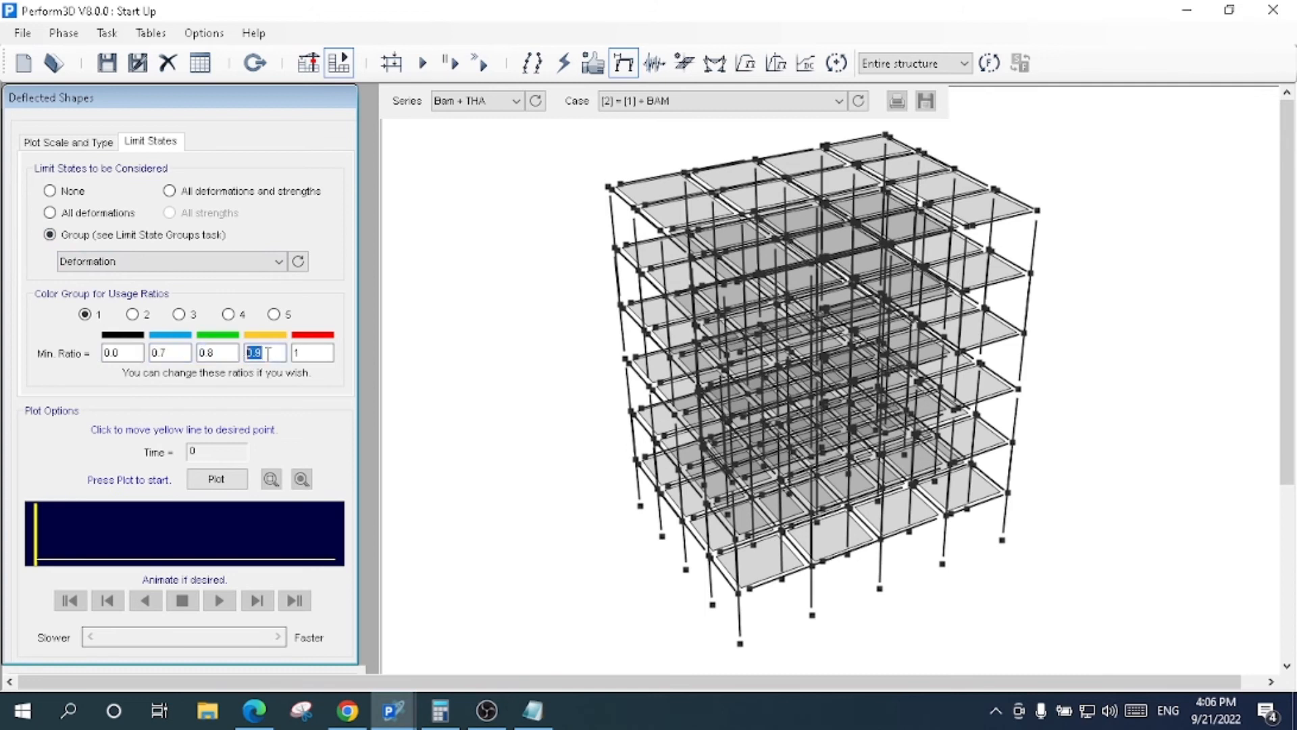
click(316, 352)
click(639, 104)
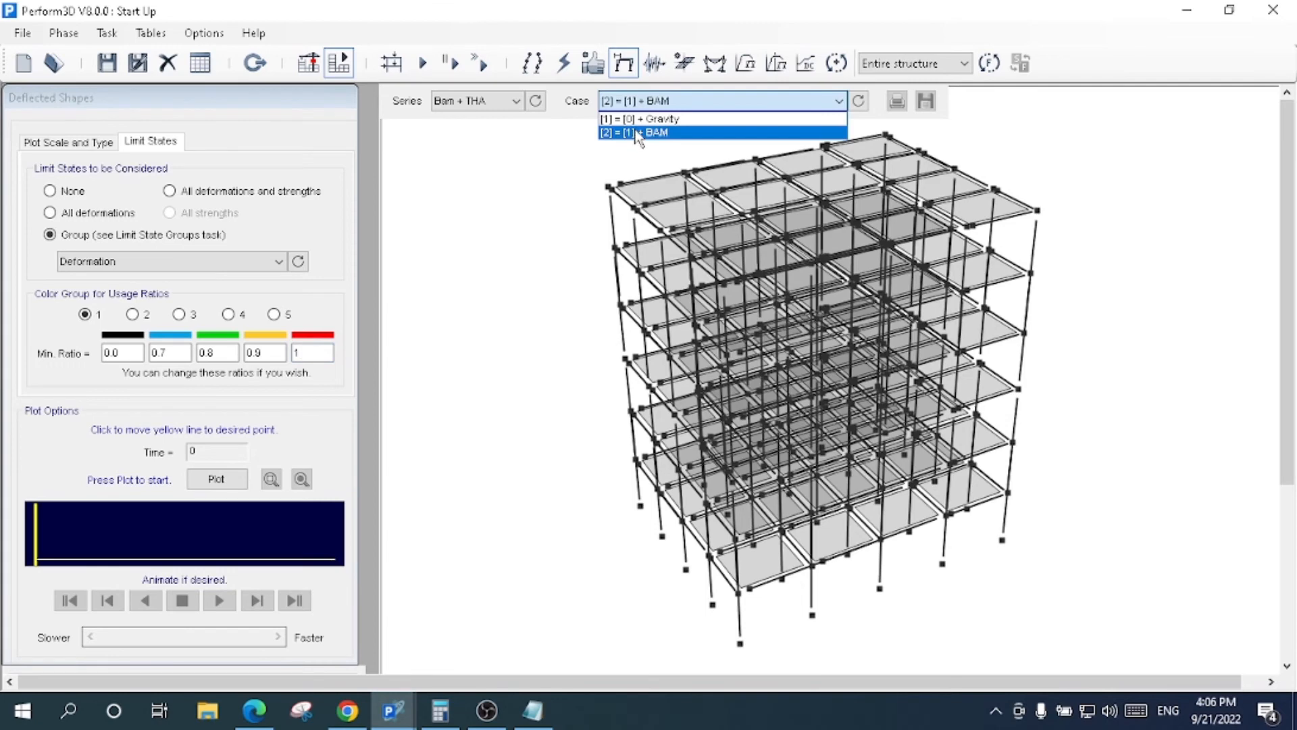
click(639, 133)
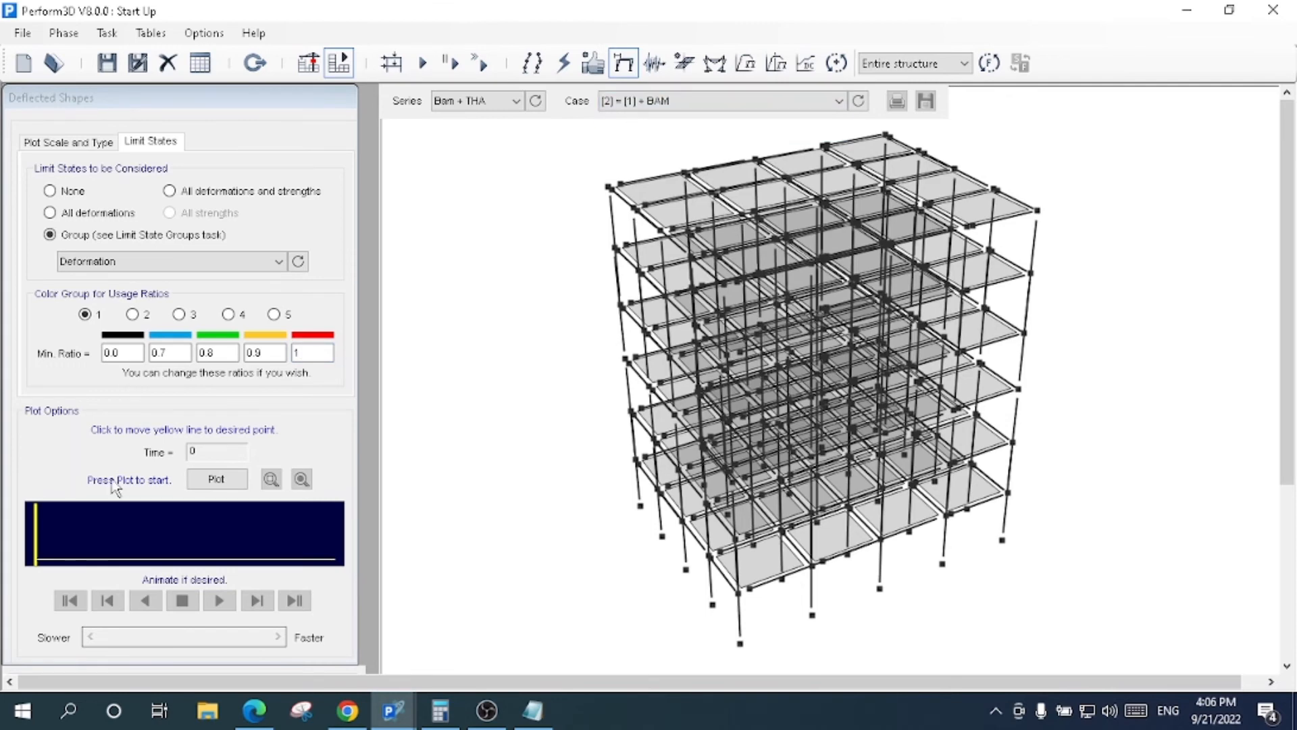
Step: Plot the H1 translational relative displacement time history, in metres, for a single node in the middle of the structure
click(655, 63)
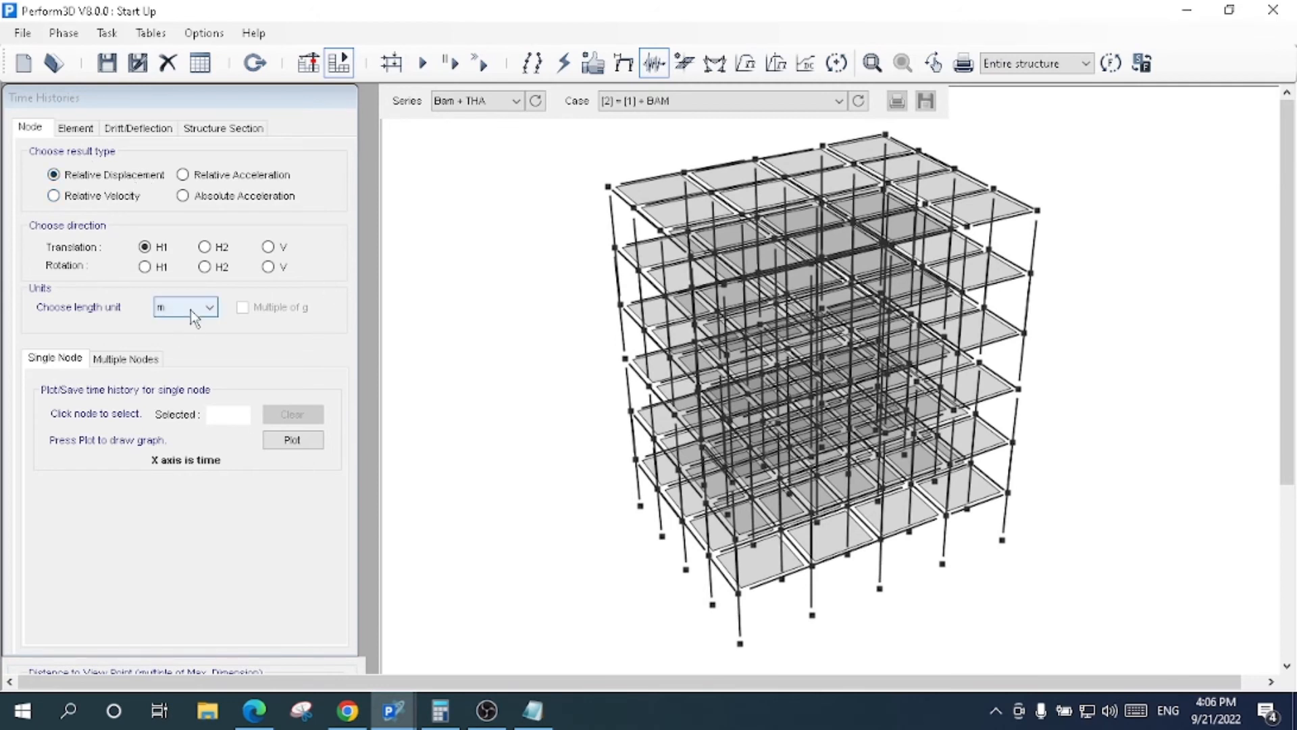
click(80, 197)
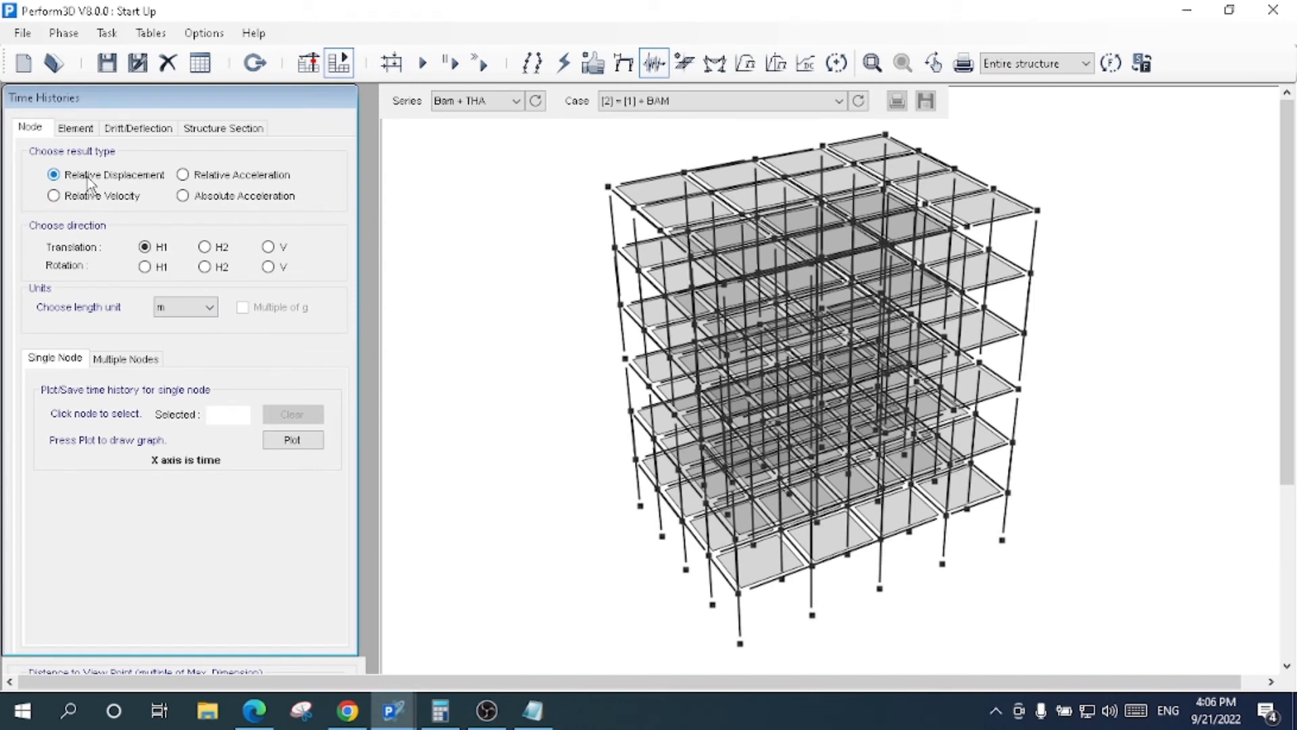
click(181, 308)
click(189, 377)
click(812, 332)
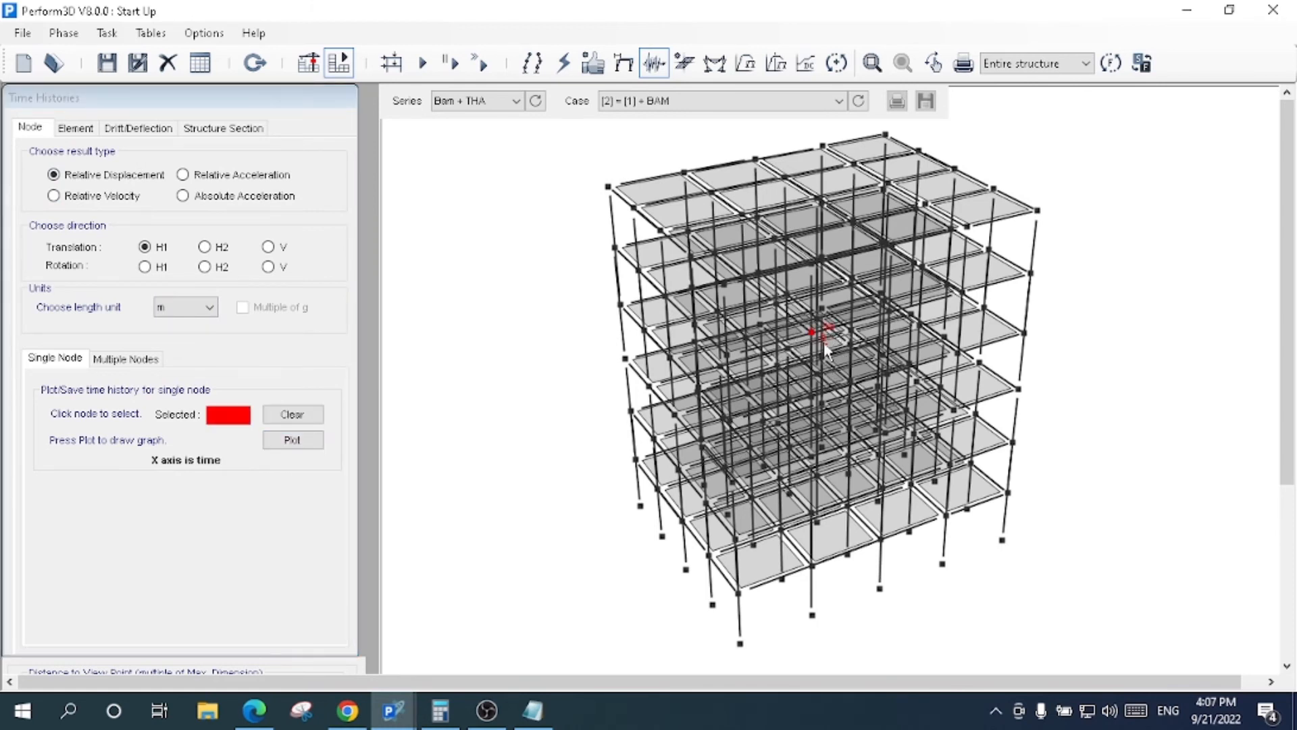
click(301, 440)
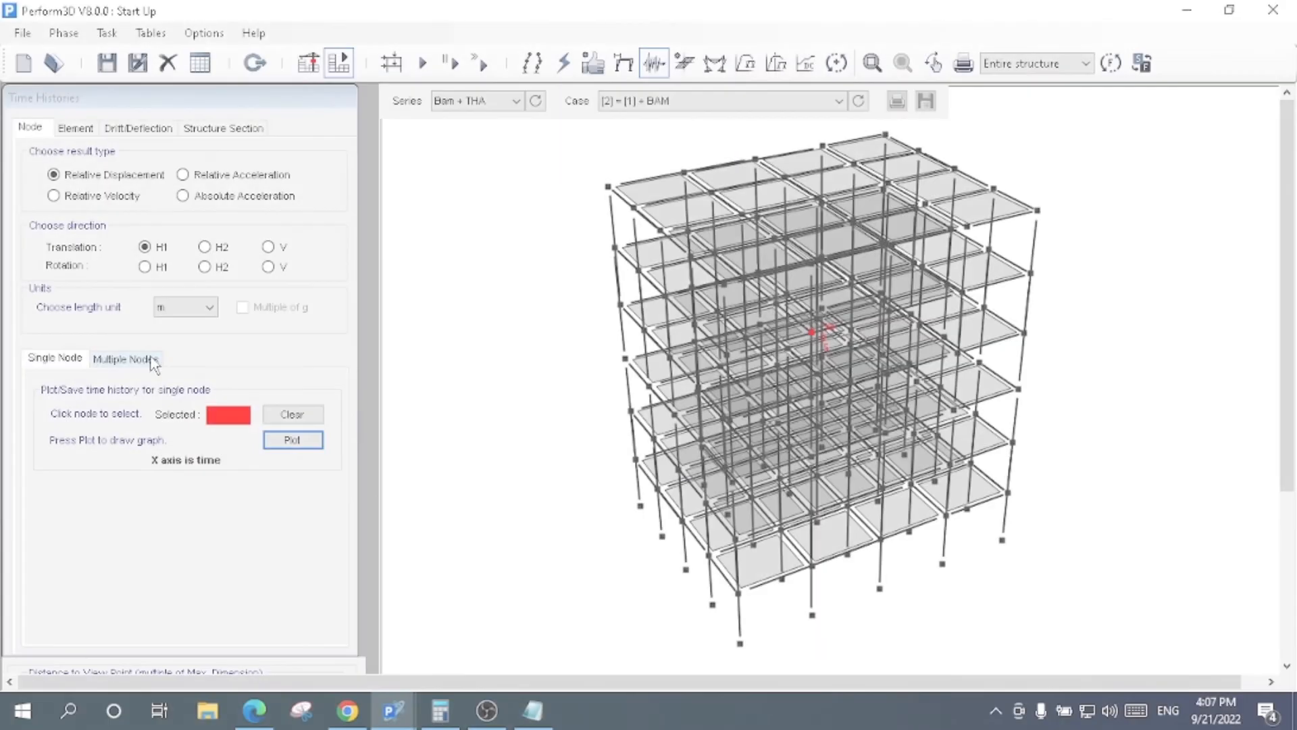
Step: Set the multiple-node time history results to save max and min only and select an interior node near the upper floors
click(127, 359)
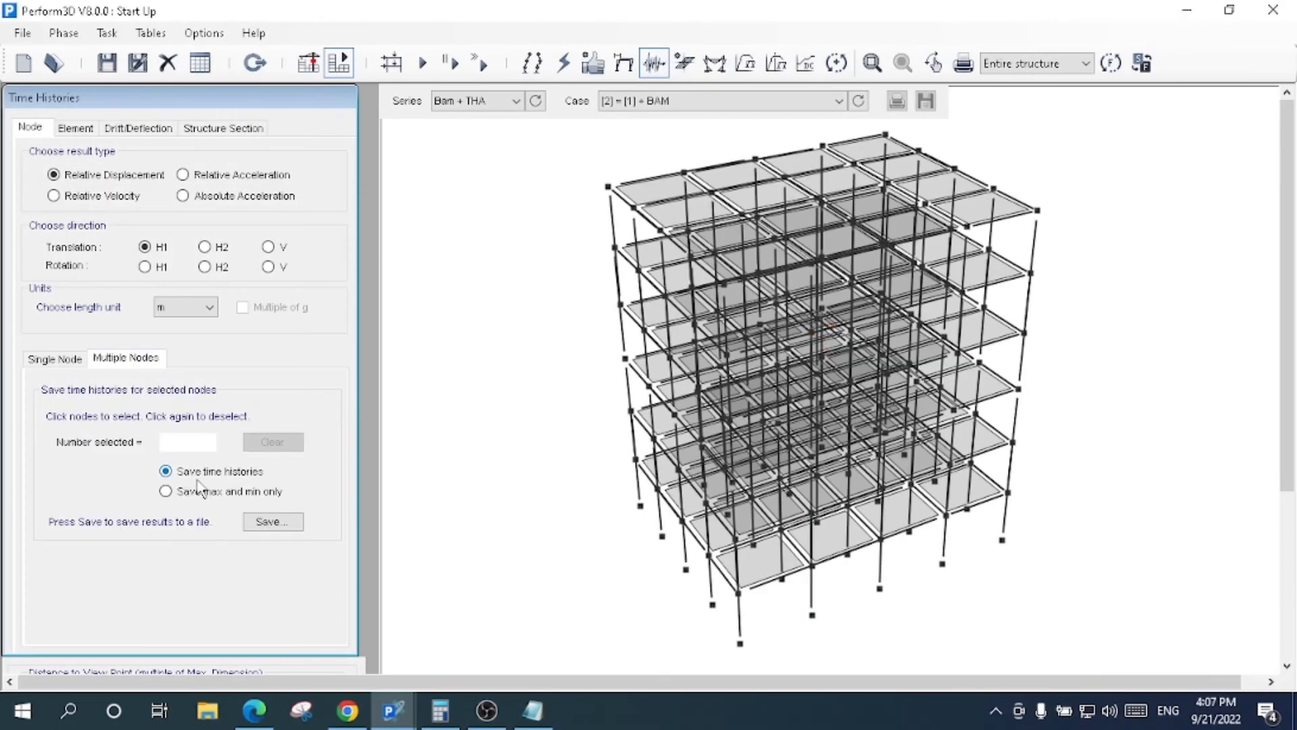
click(221, 492)
click(820, 265)
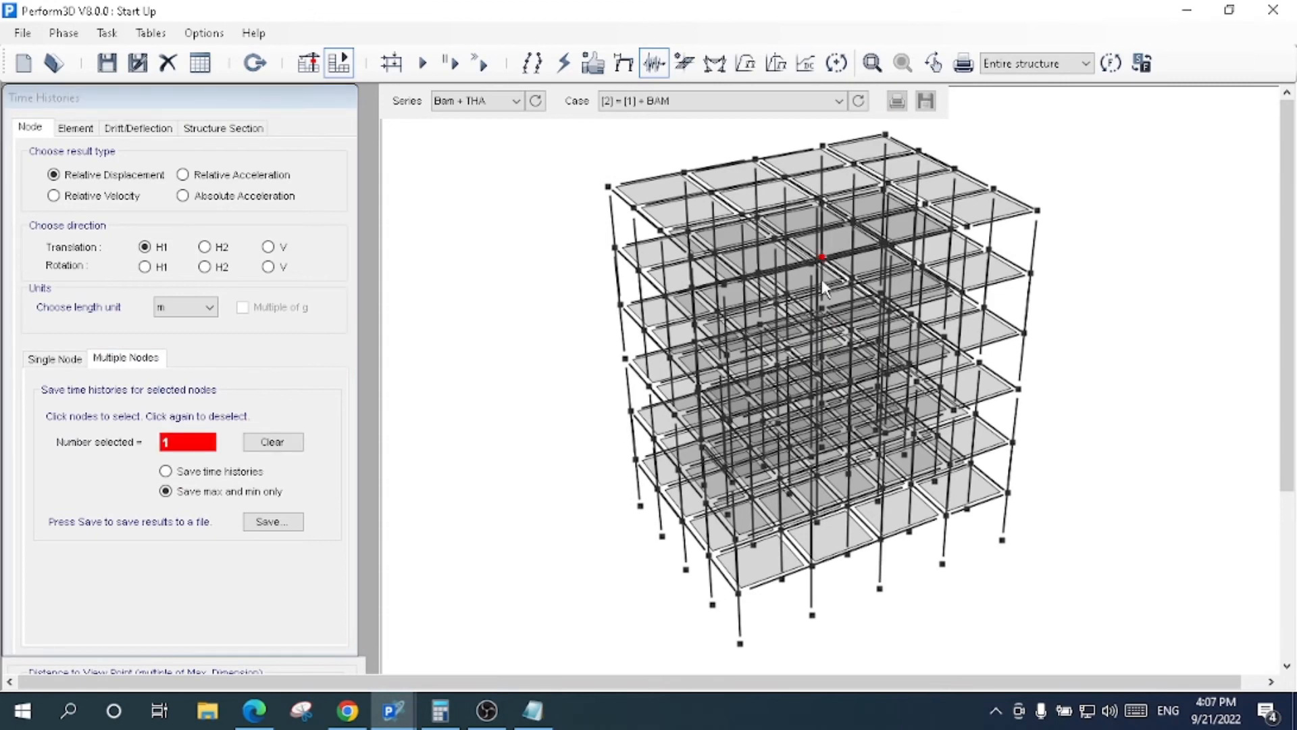
Step: Examine the options for saving the selected node's results to a file, including a user-defined folder, and leave without saving
click(272, 521)
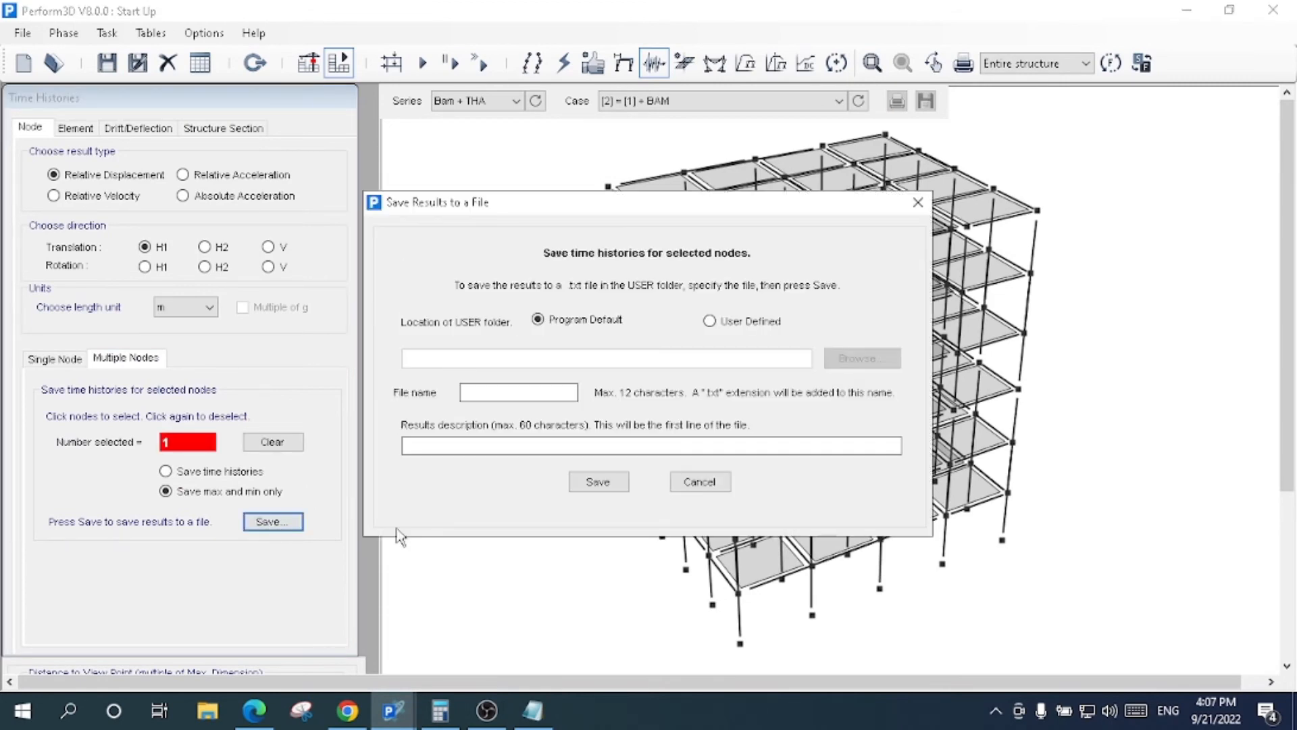
click(673, 488)
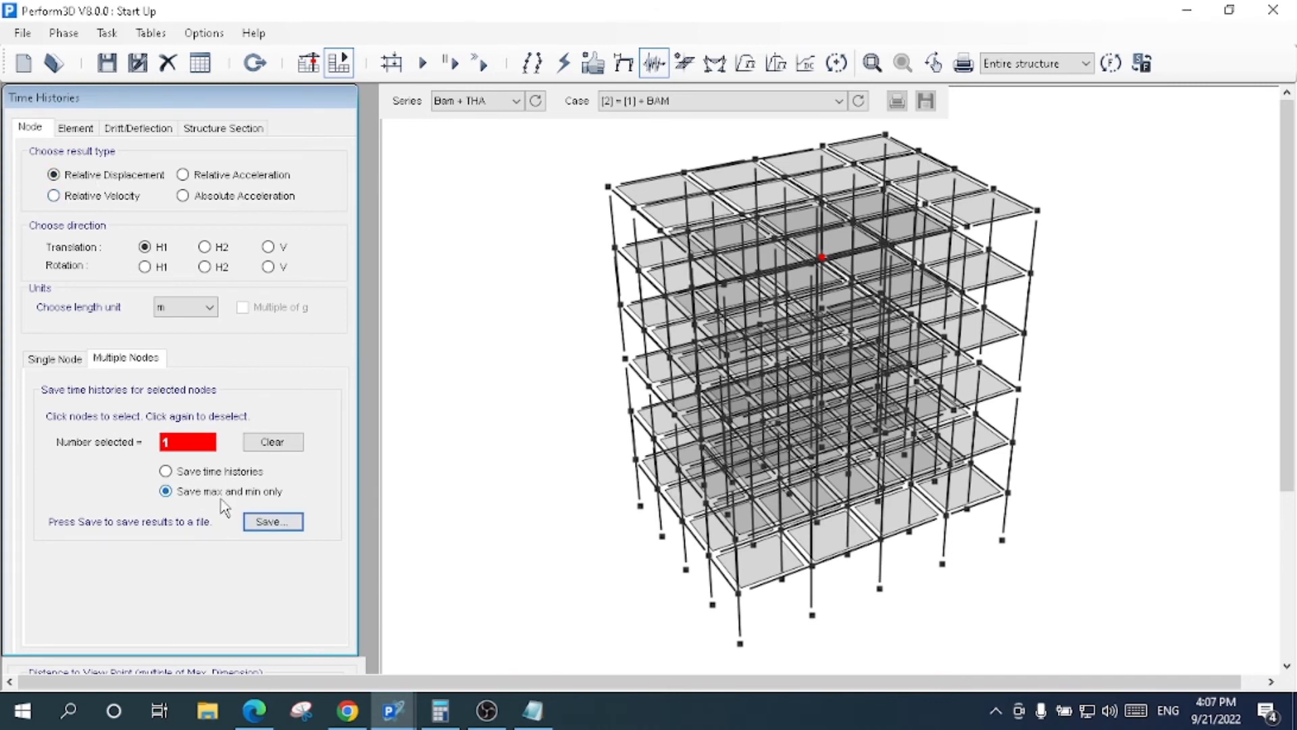
click(268, 524)
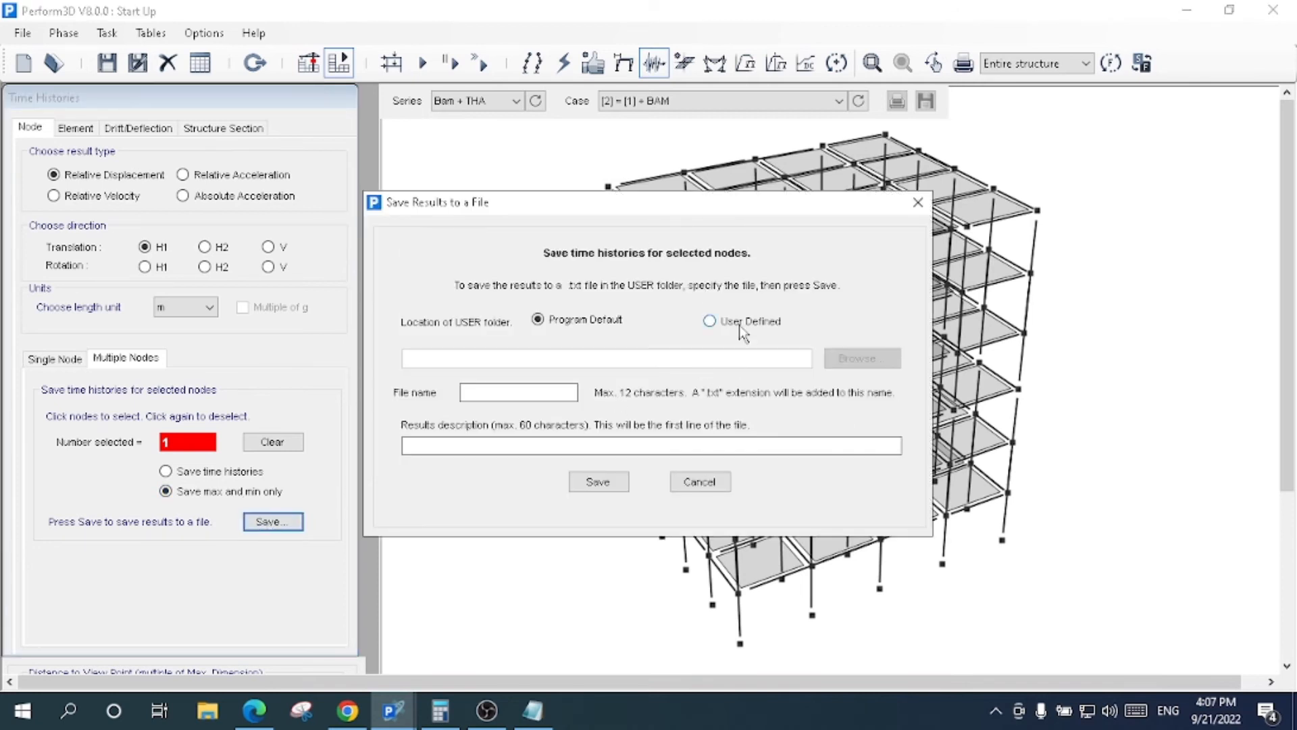
click(741, 321)
click(862, 358)
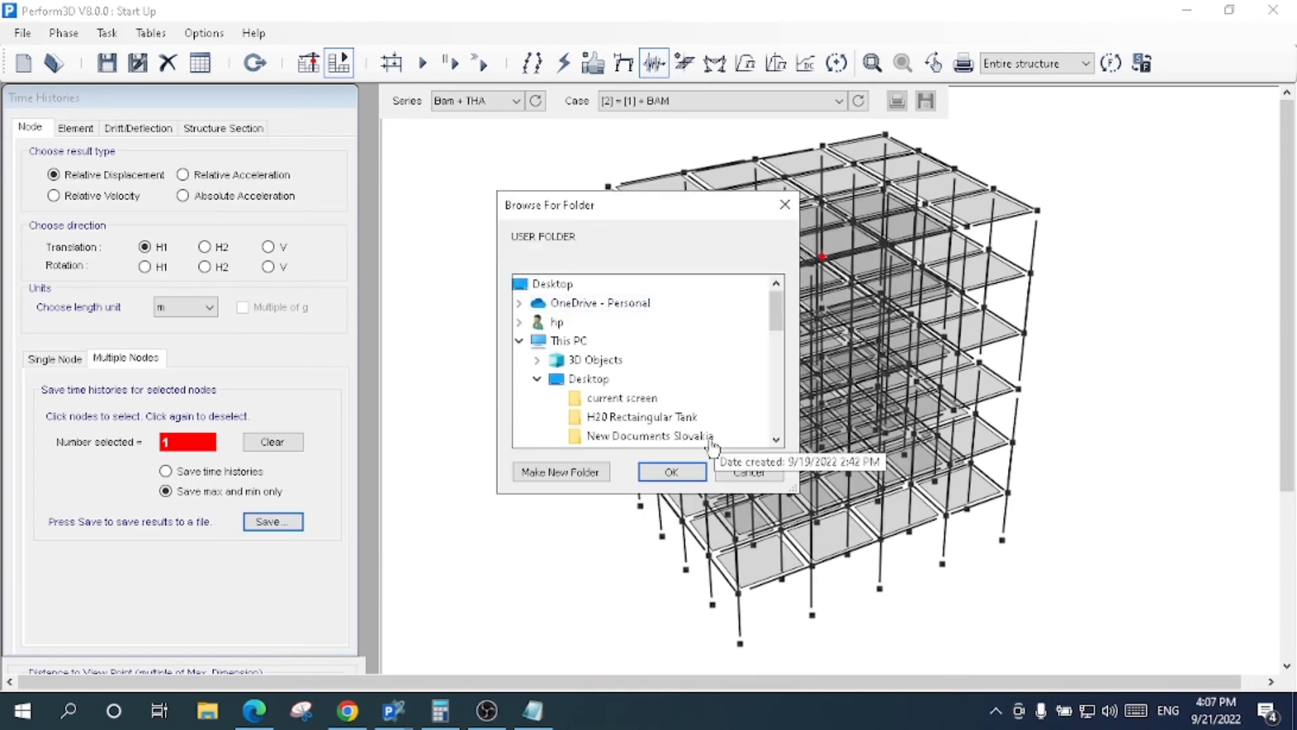
click(747, 471)
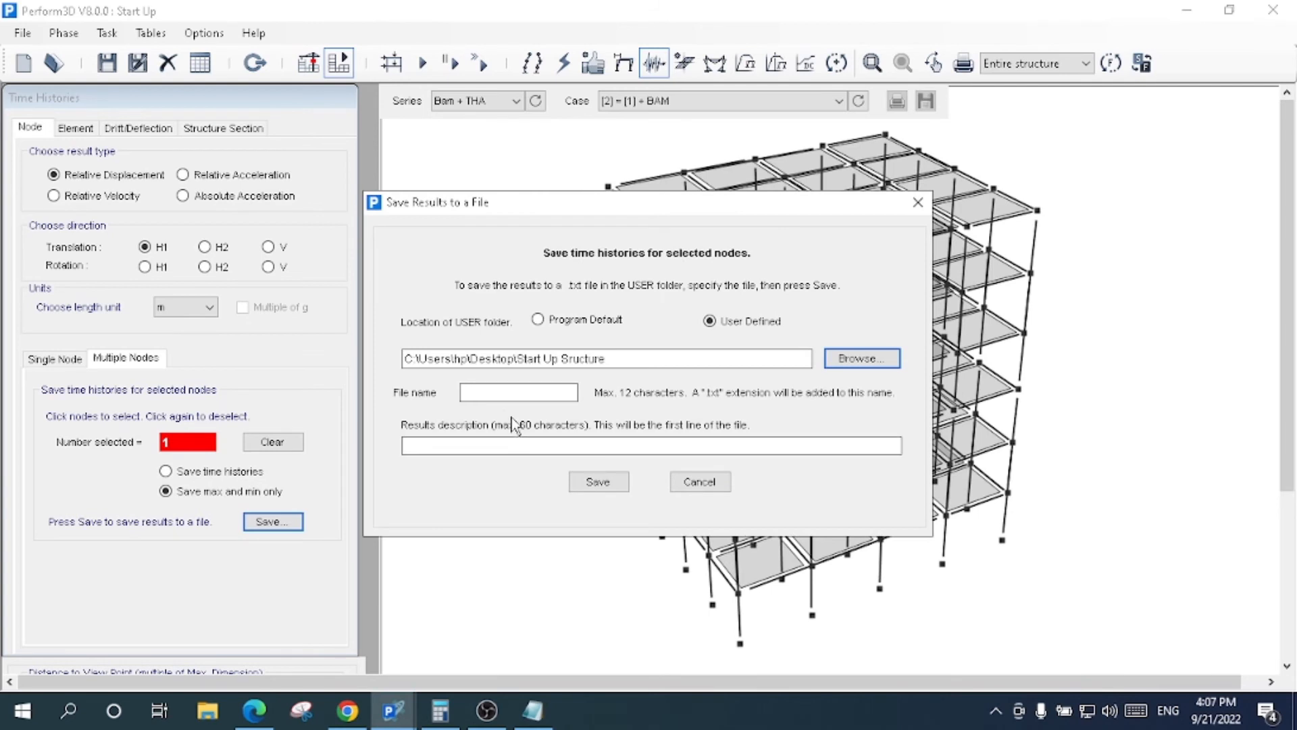
click(510, 393)
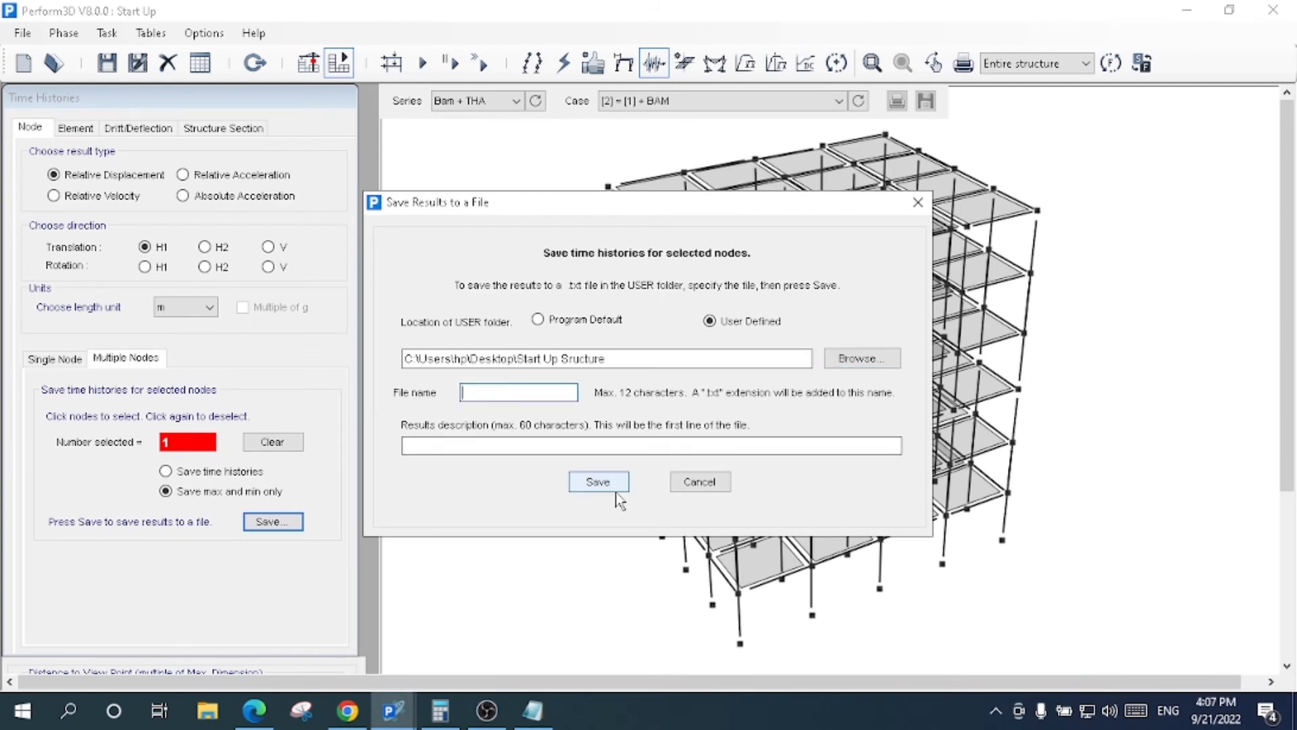
click(700, 482)
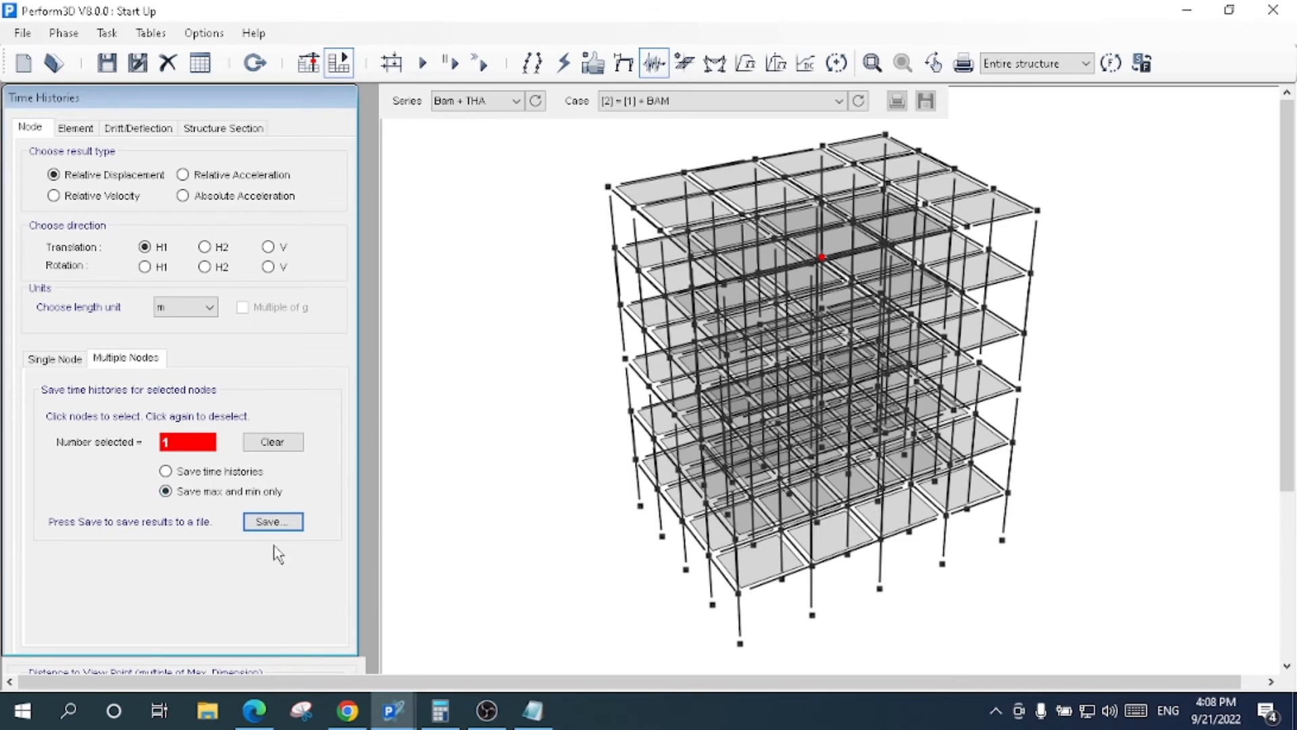
Step: Select an interior column of the Column Group for hysteresis loops and check its available force-deformation types
click(684, 64)
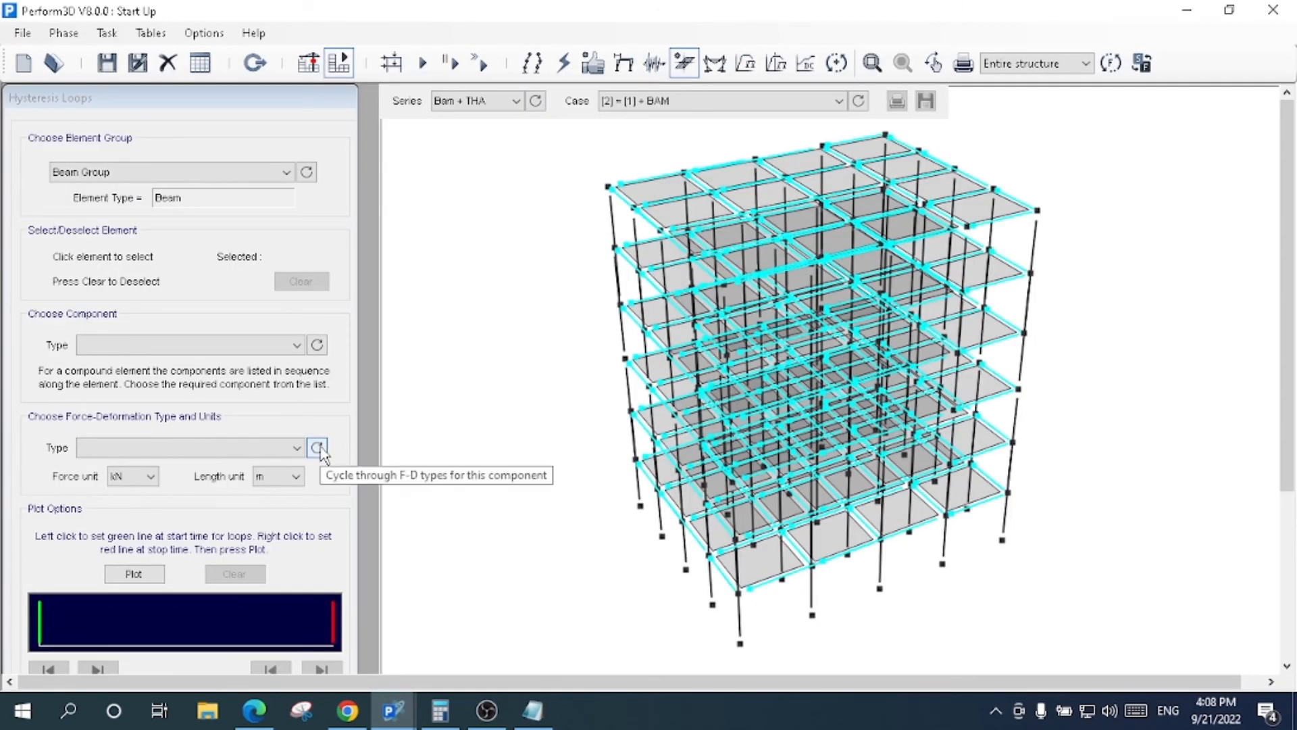
click(209, 175)
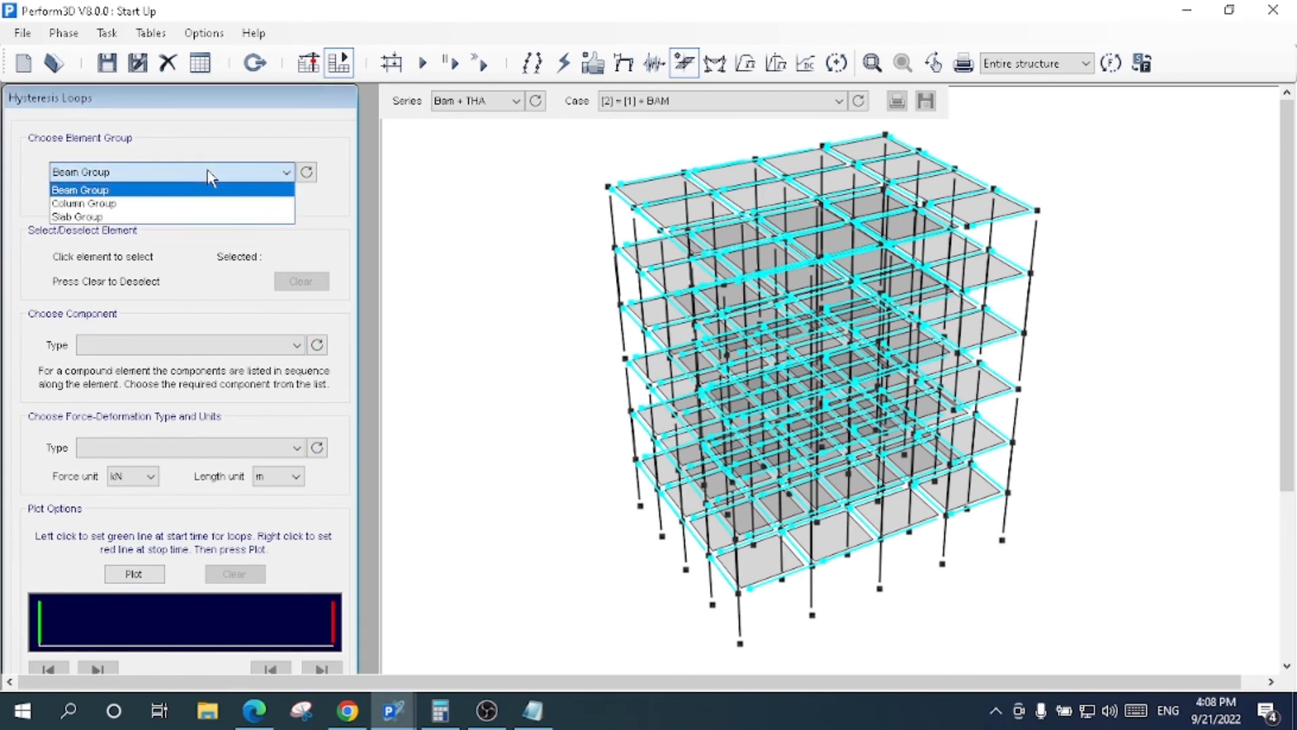
click(191, 204)
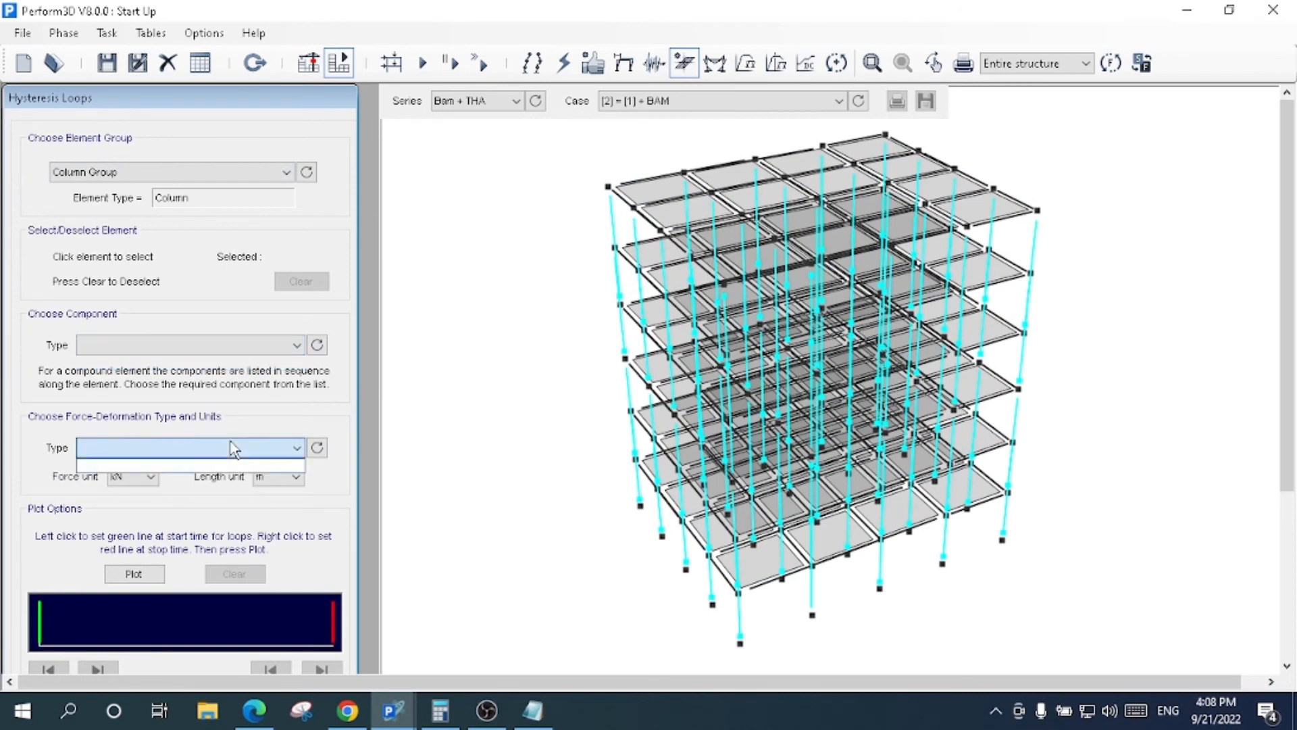
click(821, 339)
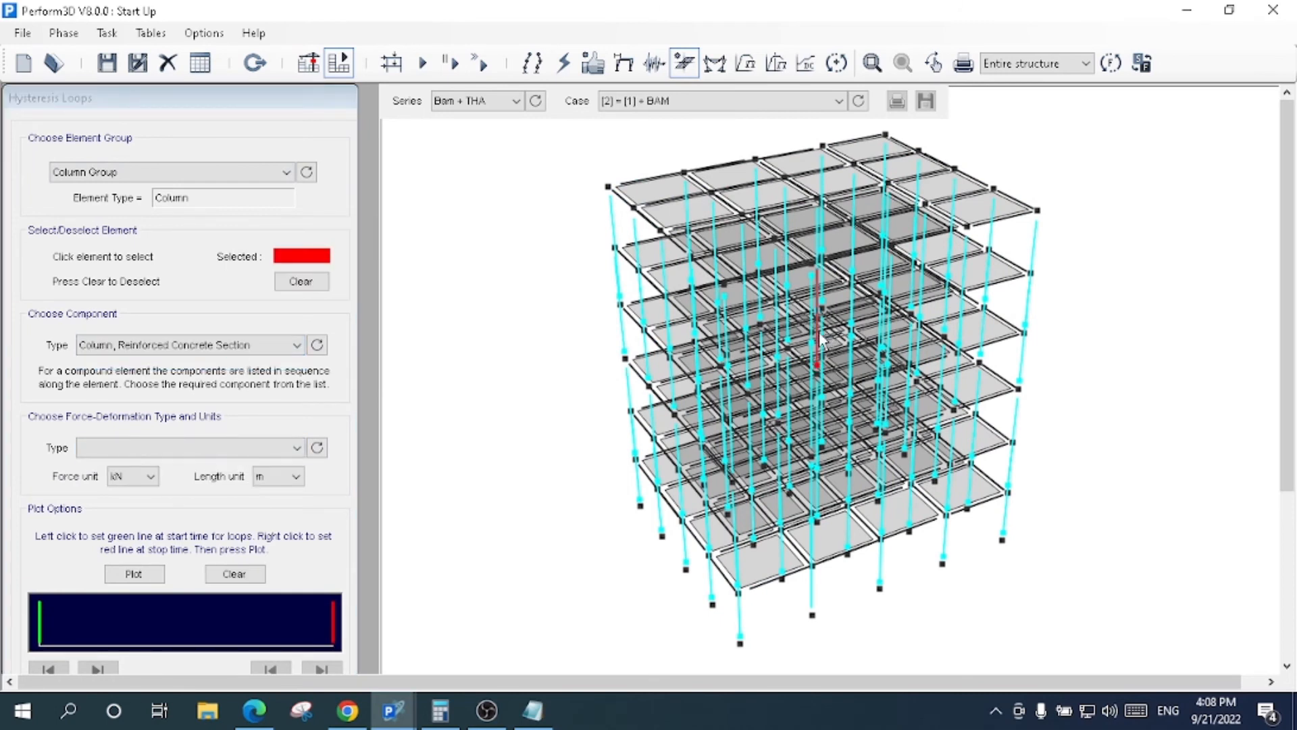
click(217, 447)
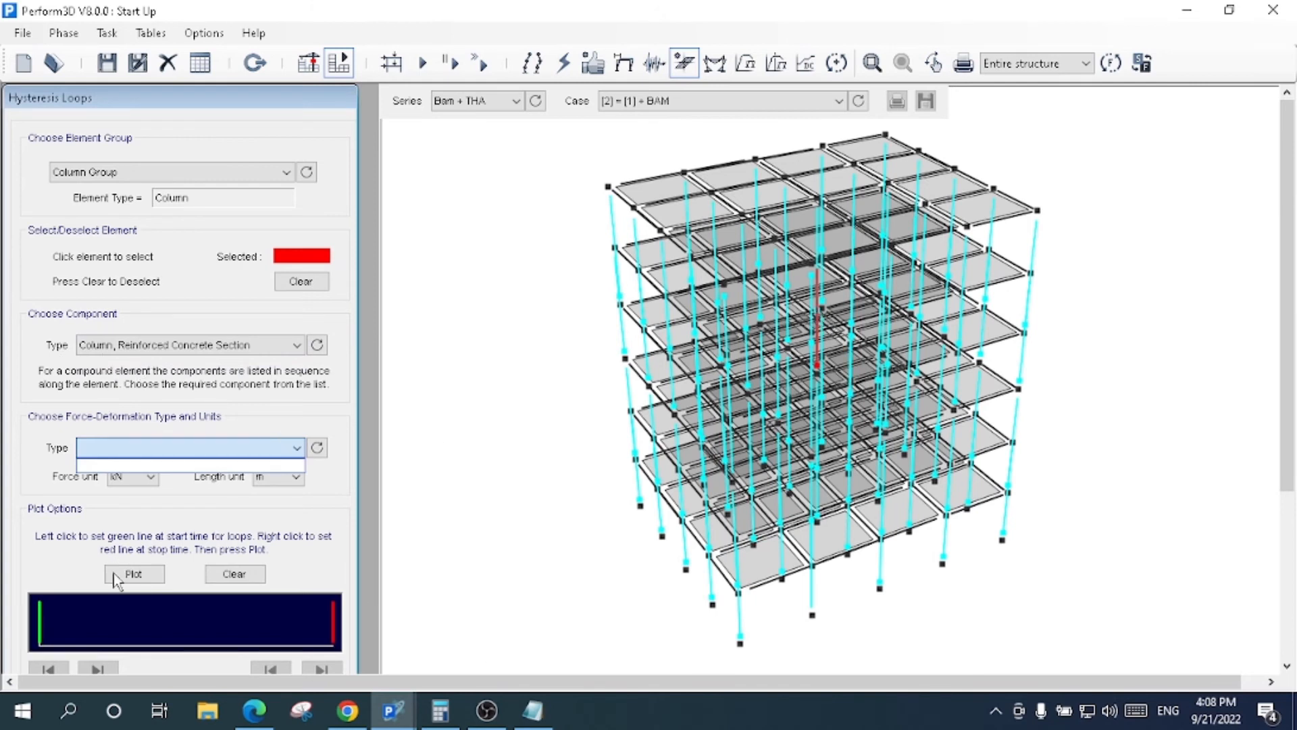
click(148, 518)
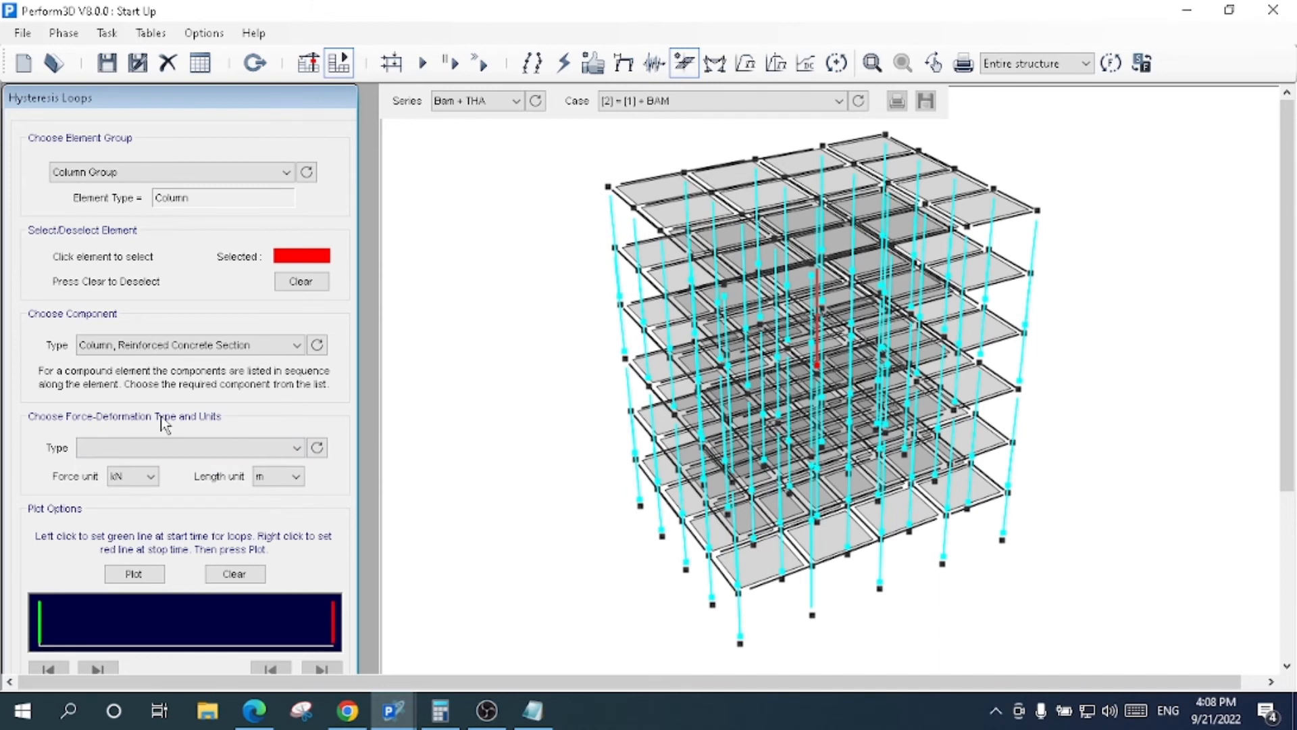
Step: Choose the Beam Group for the moment and shear diagrams and select a single interior beam near the upper floors
click(716, 75)
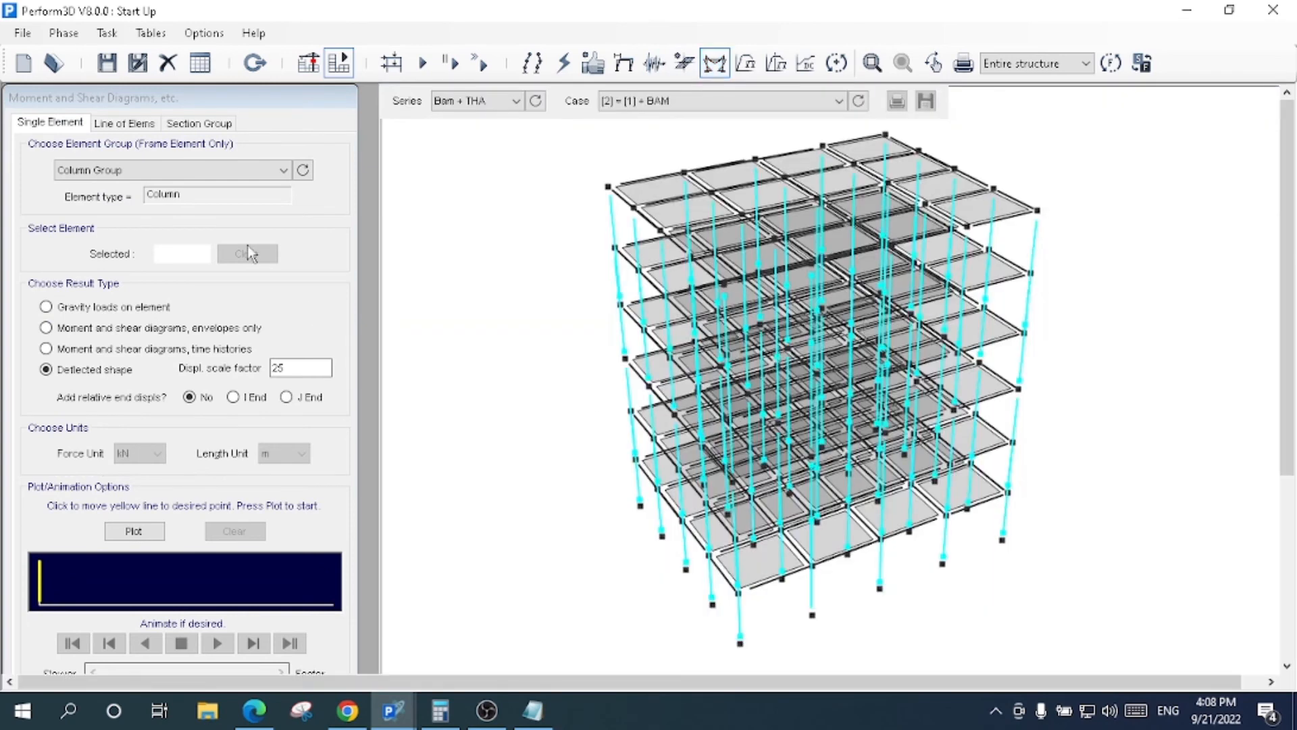
click(169, 171)
click(169, 171)
click(168, 172)
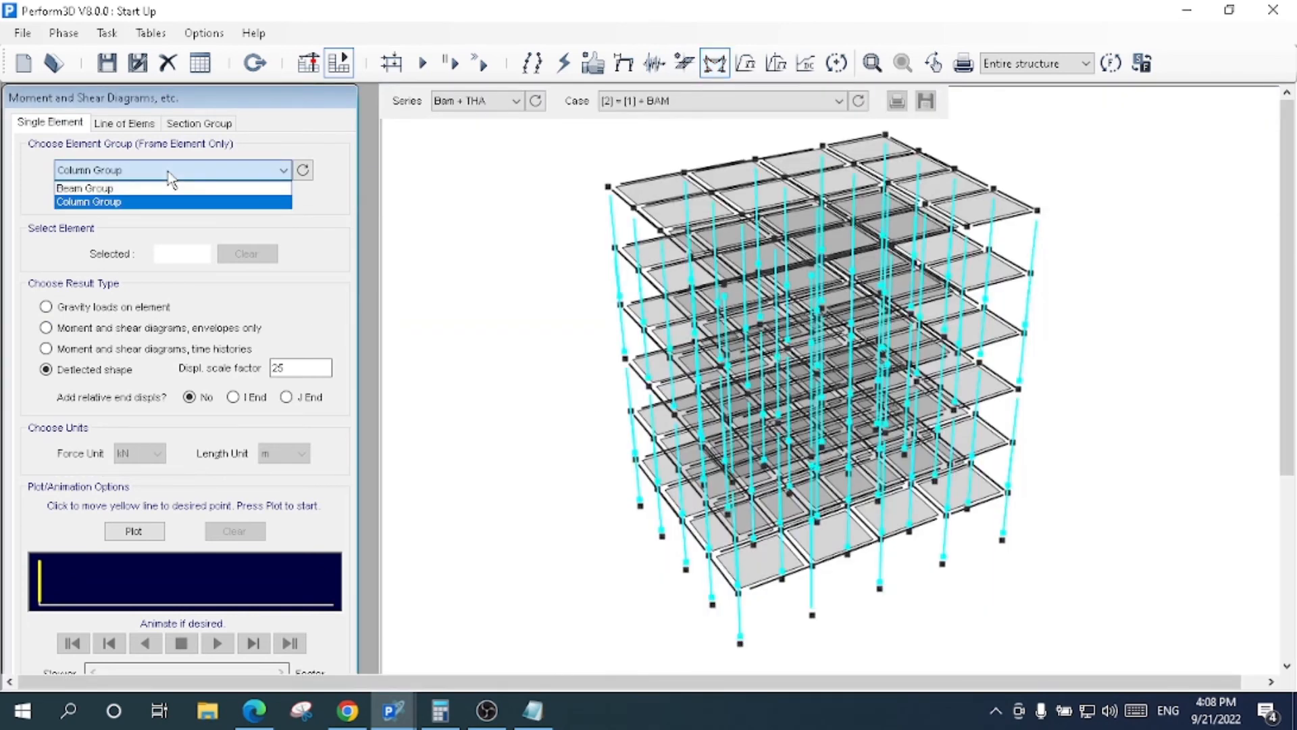
click(154, 188)
click(786, 246)
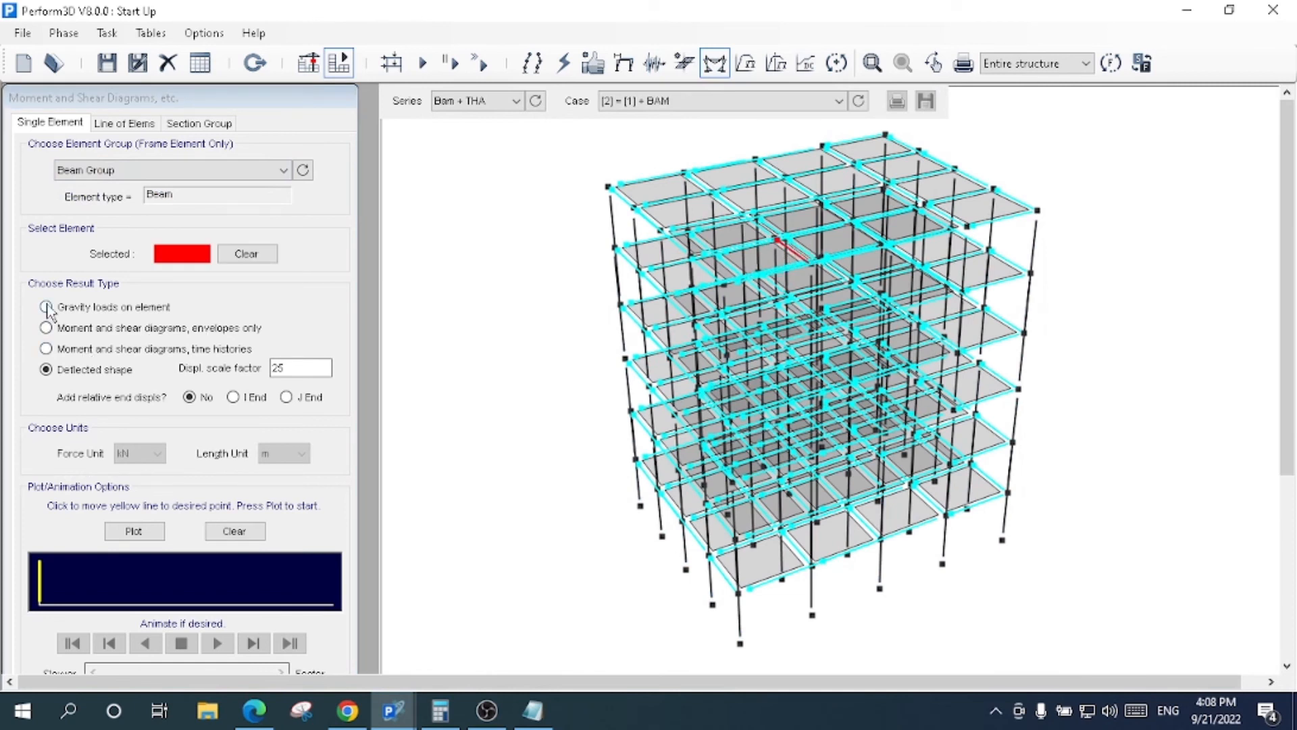
Step: Look through the selected beam's moment and shear envelope and time history result types, ending on the deflected shape
click(128, 327)
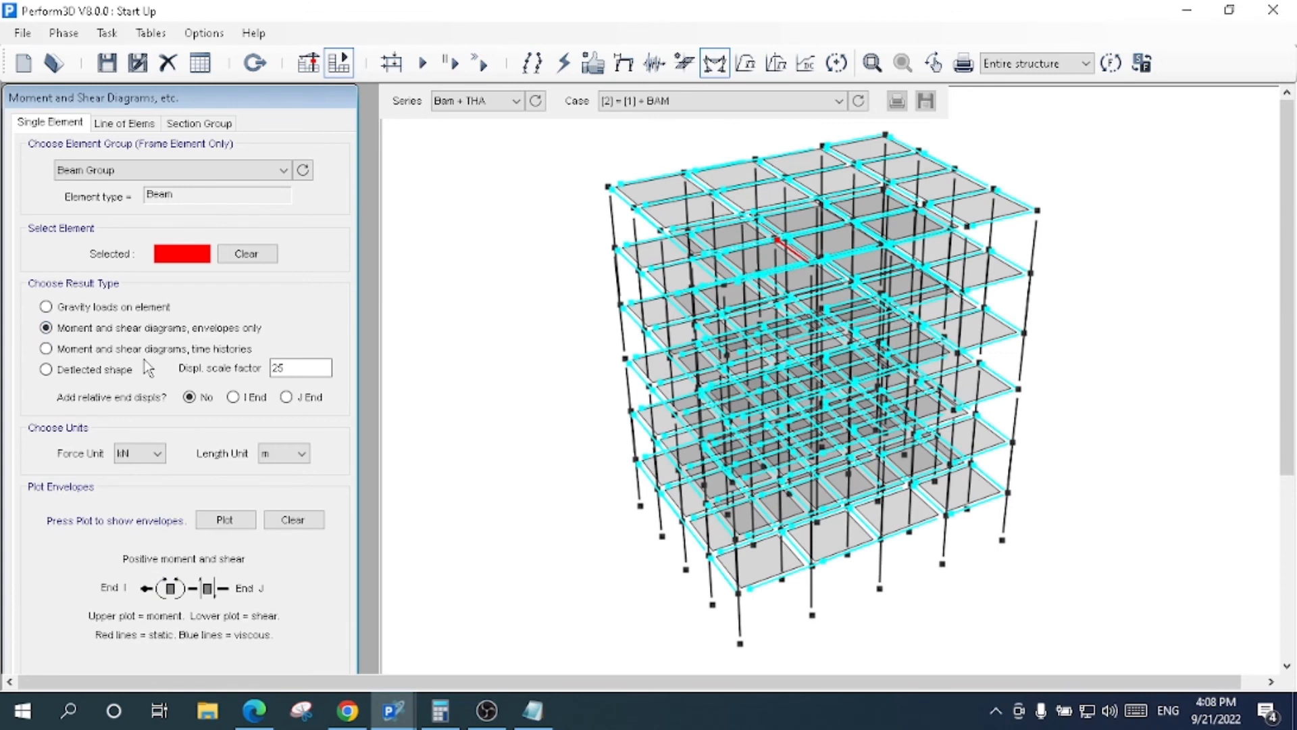
click(154, 349)
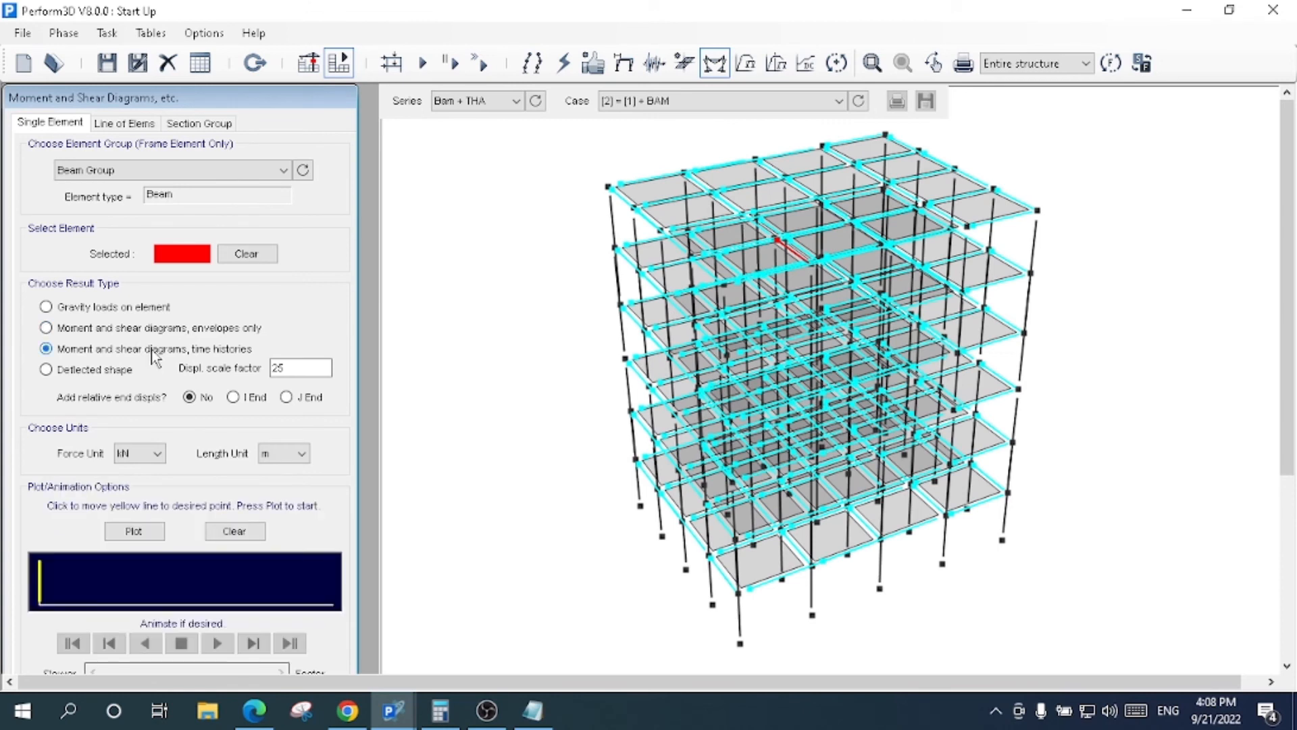
click(101, 372)
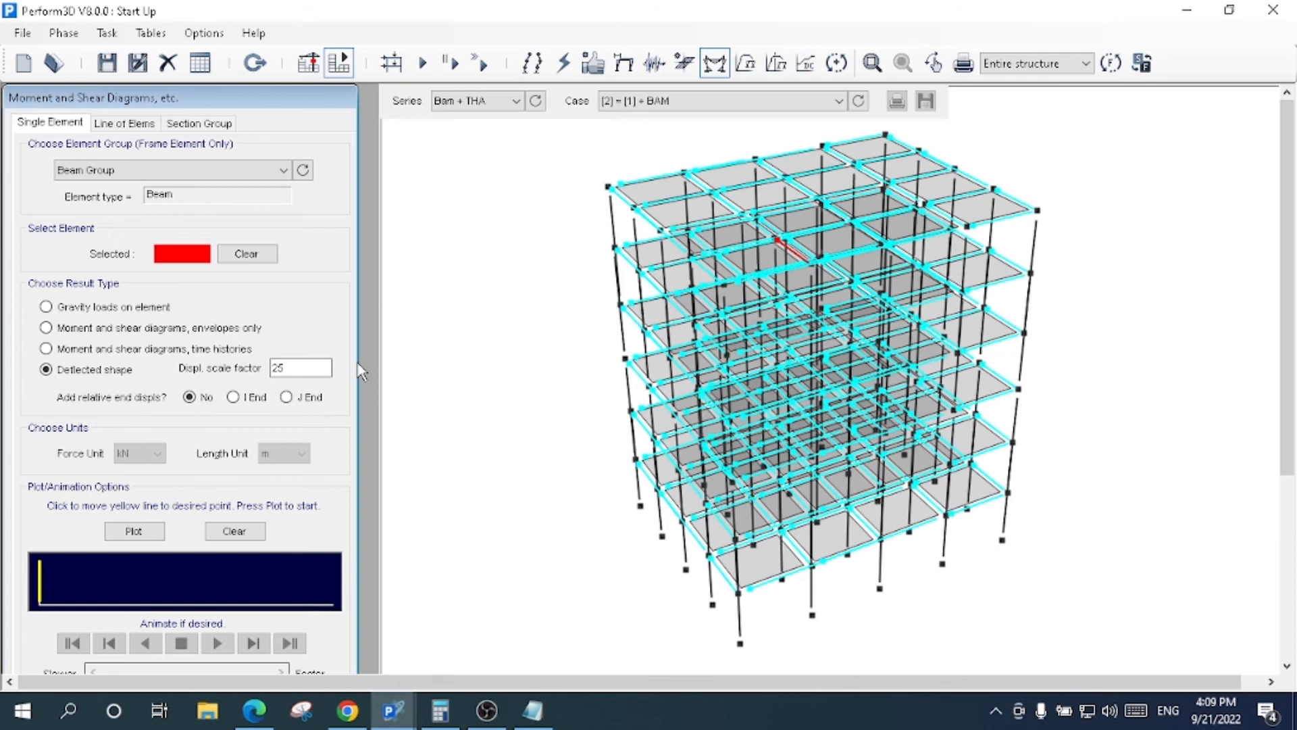
Step: Set the push-over capacity curve to spectral acceleration versus spectral displacement, using the FEMA 356 formula and all drift limit states
click(744, 62)
click(745, 63)
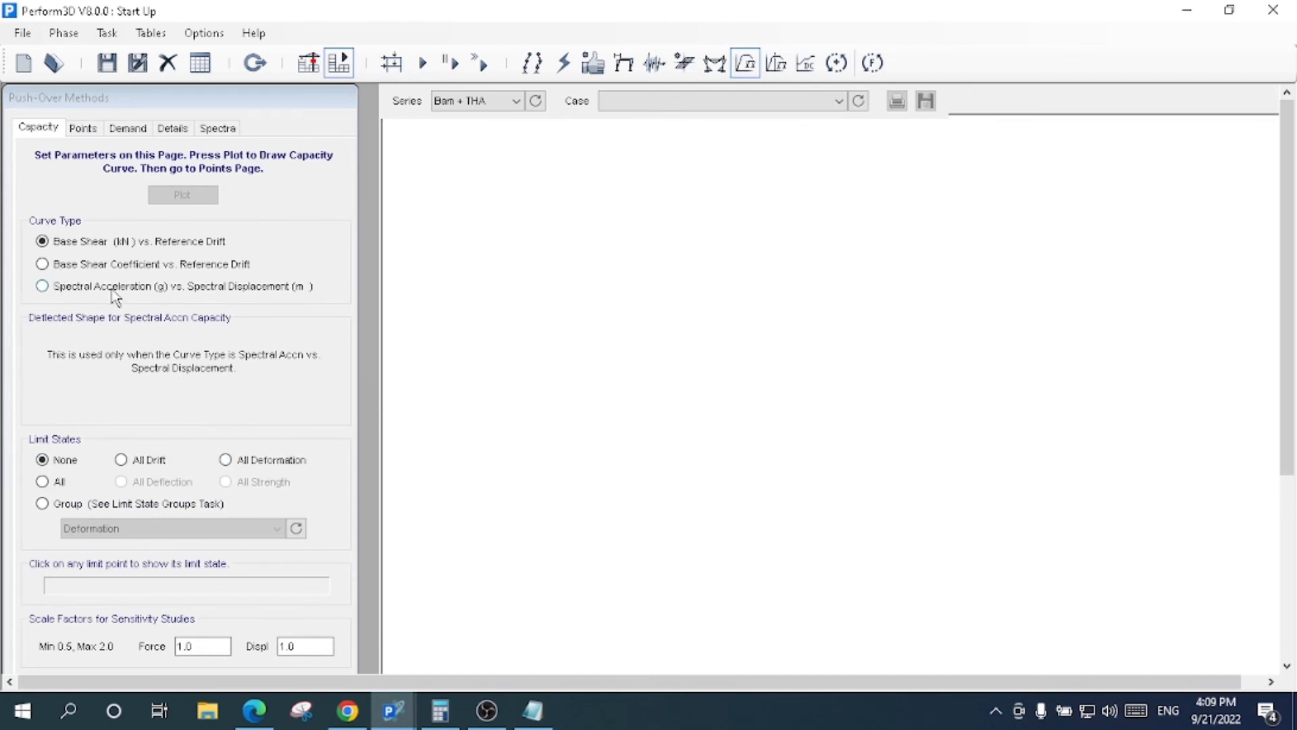
click(120, 265)
click(114, 287)
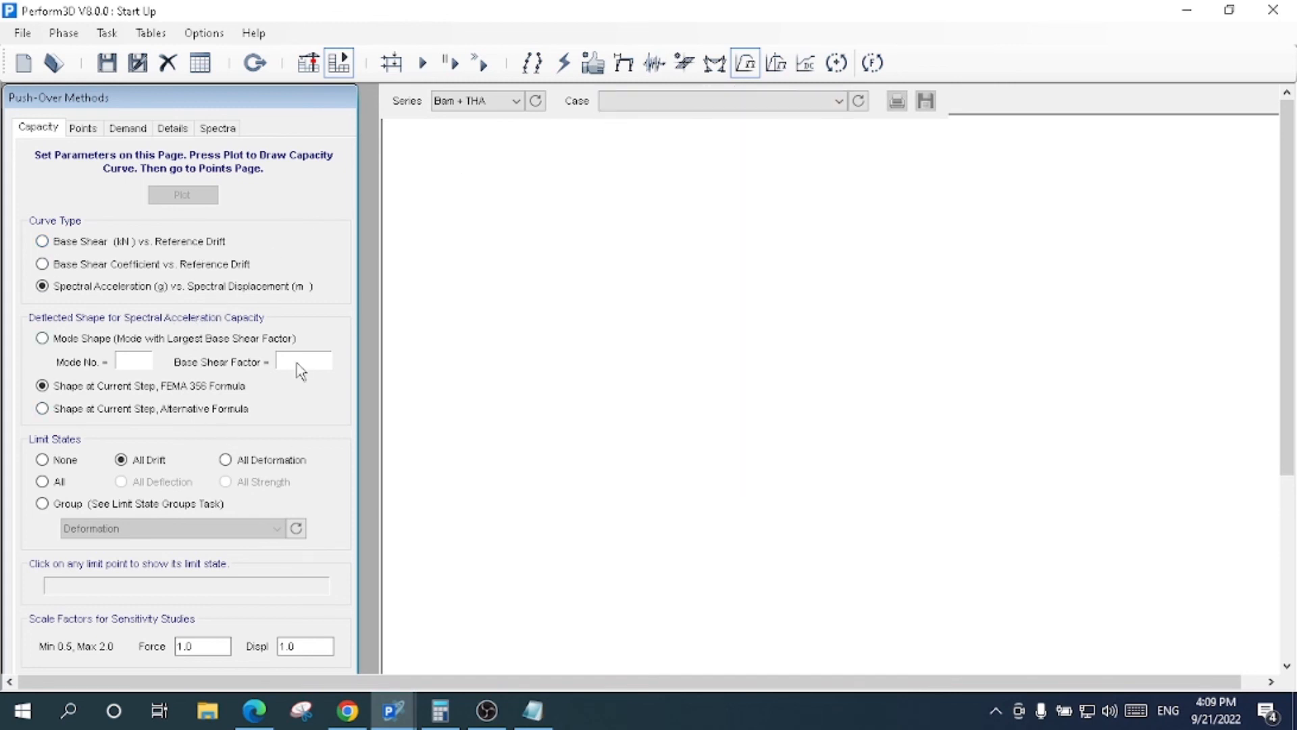
Step: Examine the target displacement plot settings and check which load cases of the Bam + THA series are available
click(779, 64)
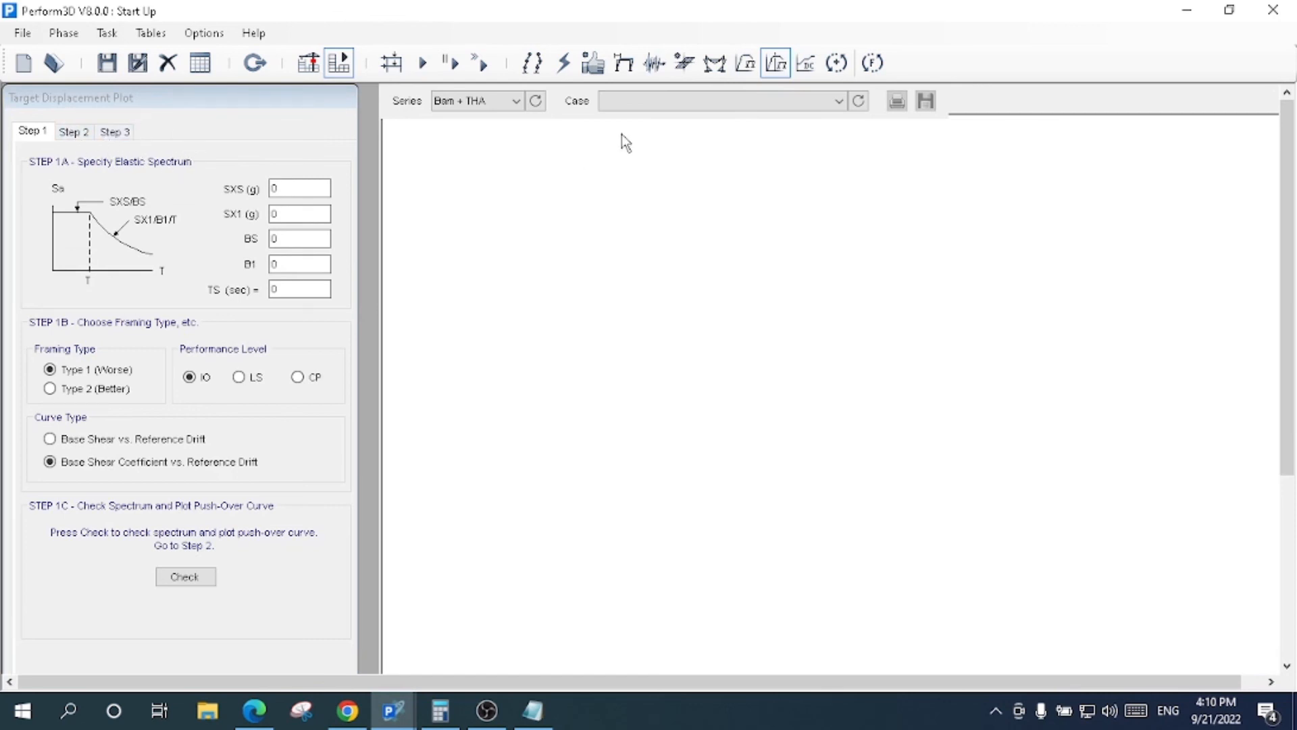
click(719, 112)
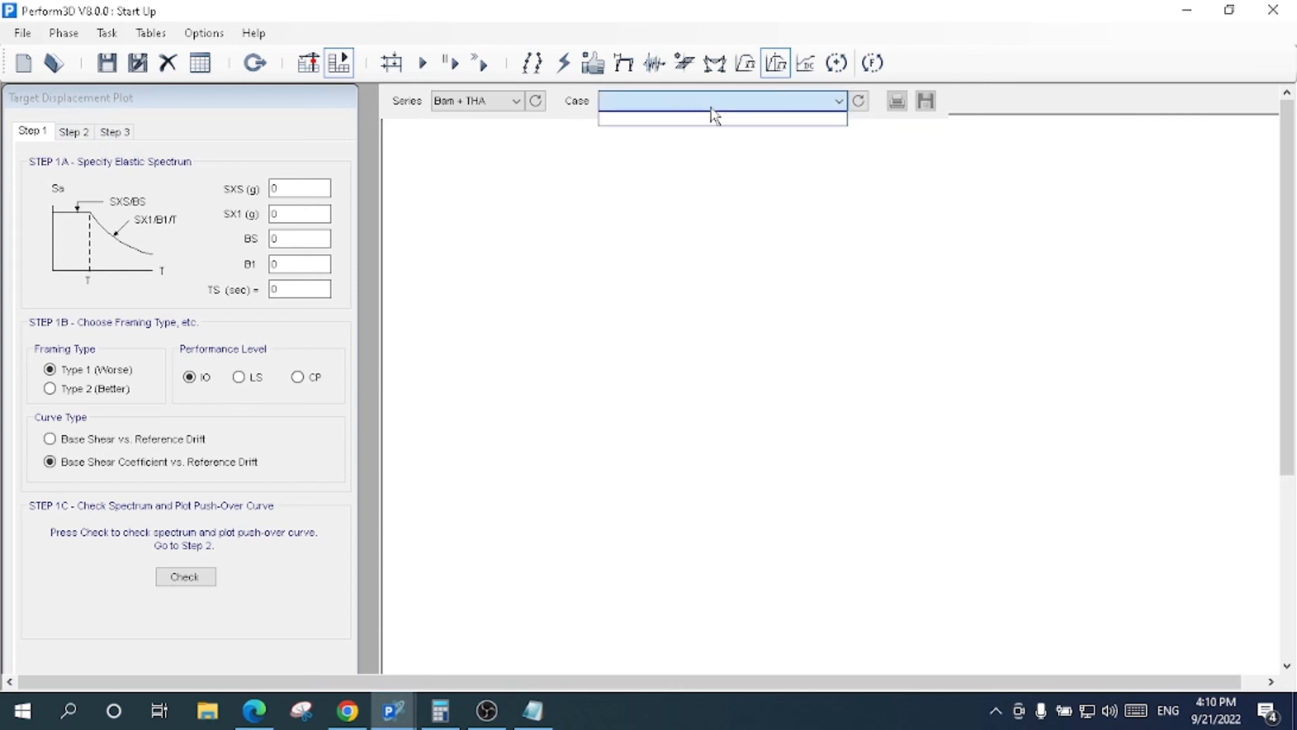
click(714, 116)
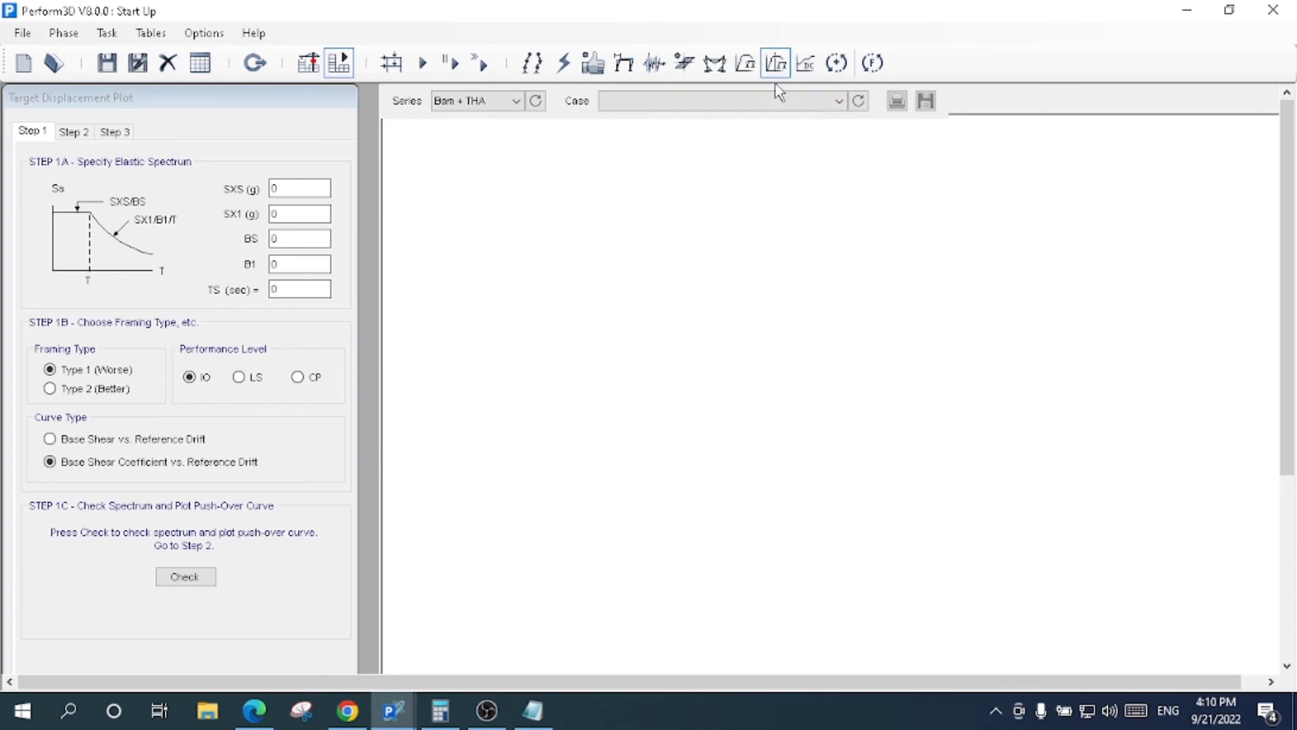
Step: Set the usage ratio graph for the [2] = [1] + BAM case to consider the Deformation limit state group
click(805, 64)
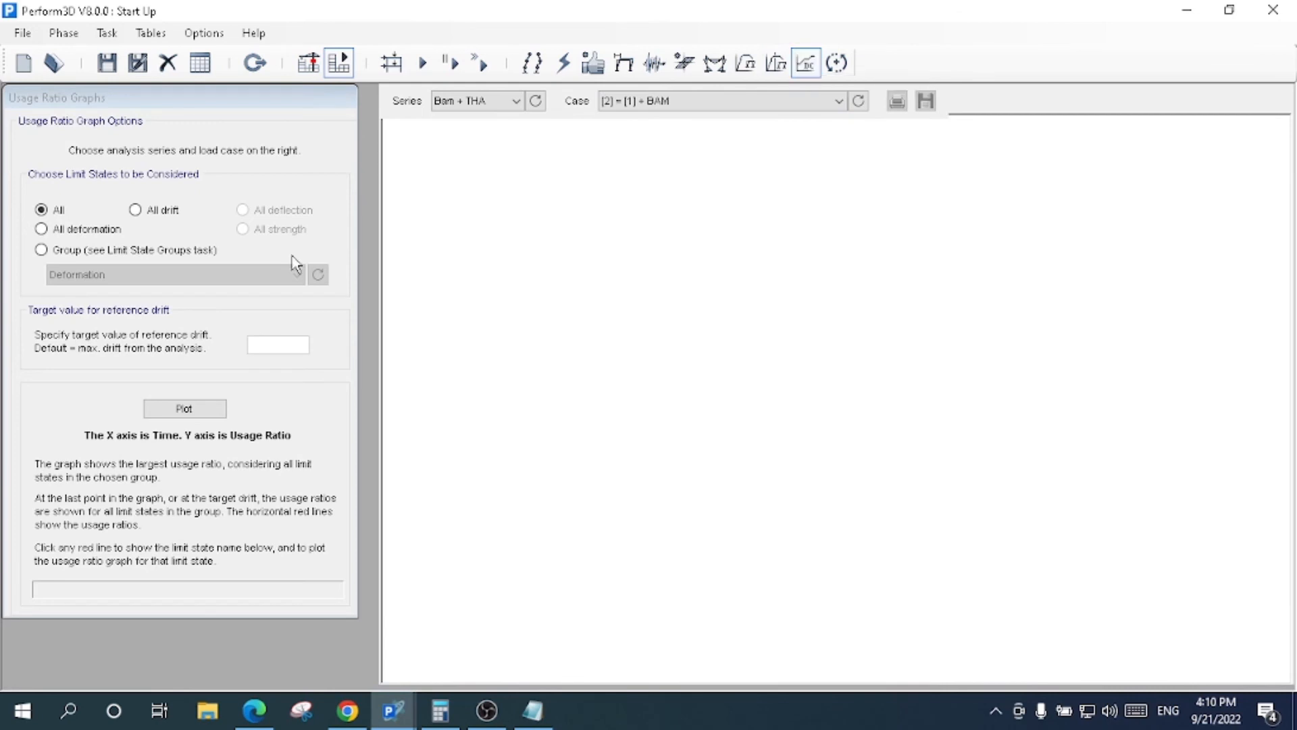
click(95, 231)
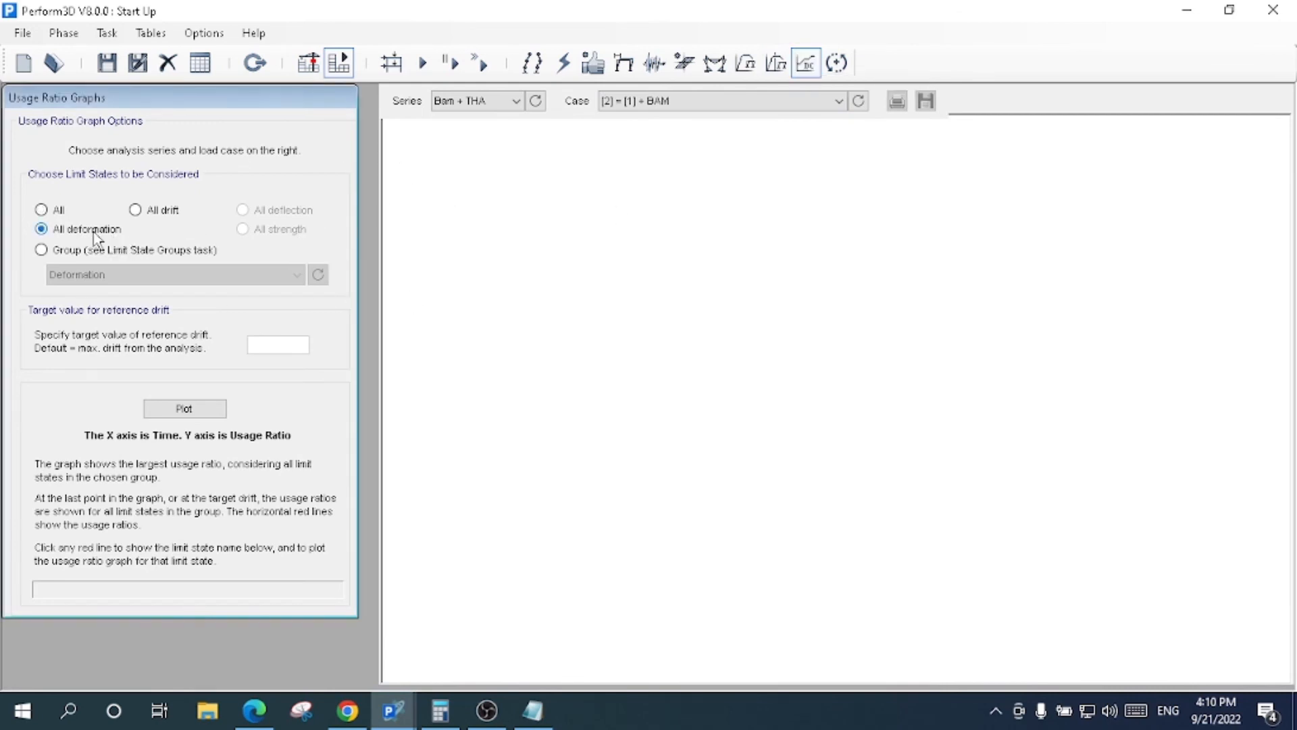
click(101, 252)
click(115, 274)
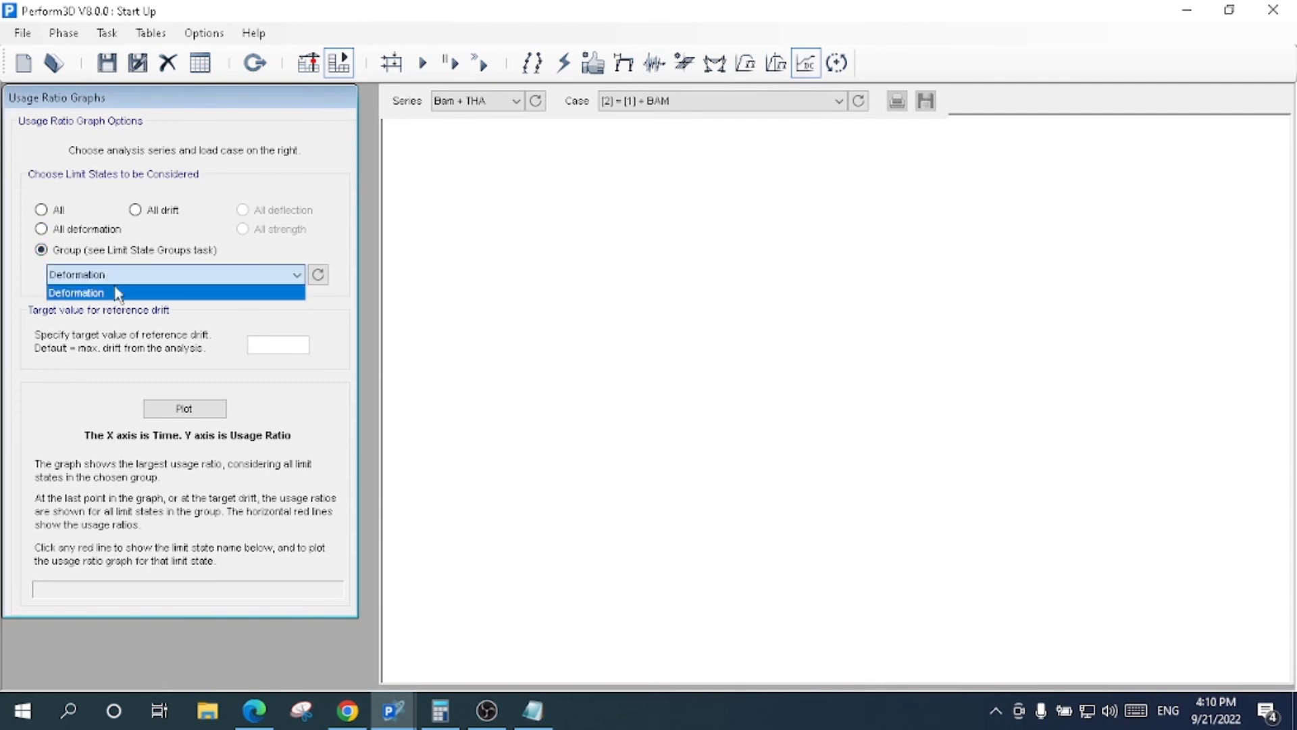
click(106, 333)
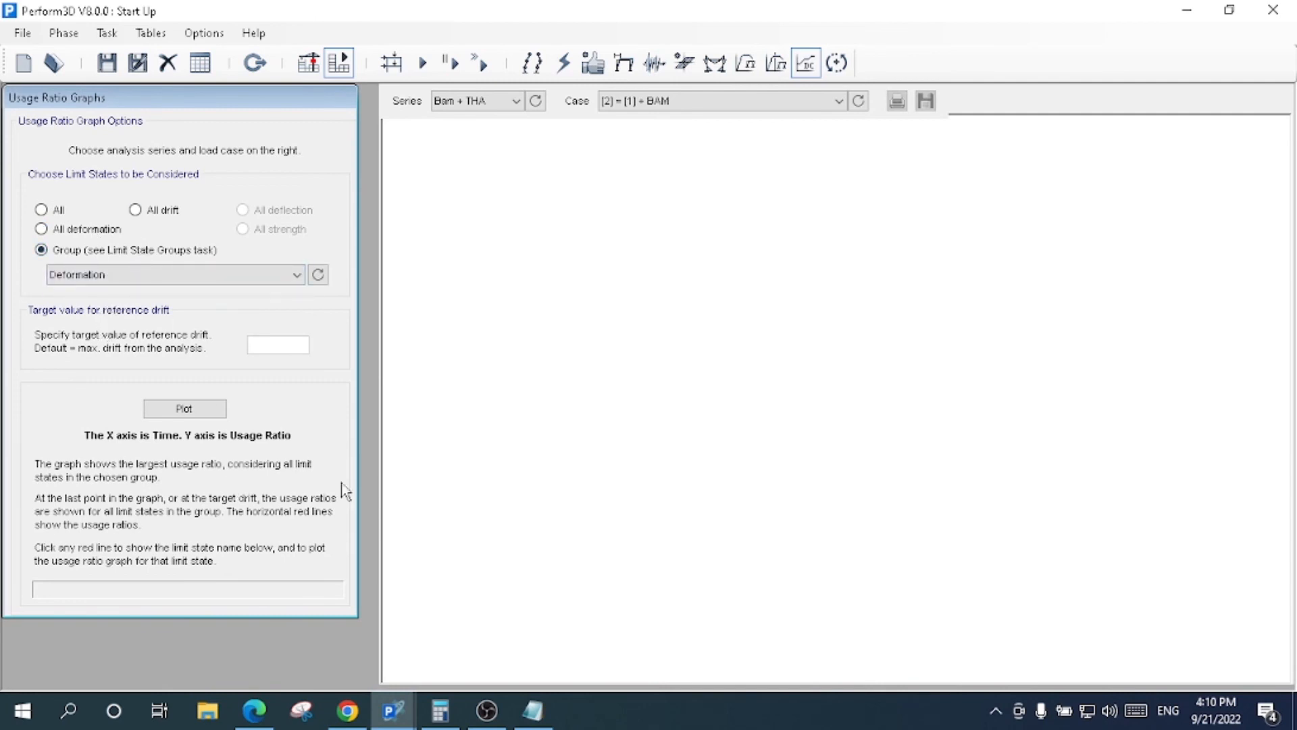
Step: Set the combinations and envelopes to the Mean-Max combination method and the Deformation limit state group
click(834, 69)
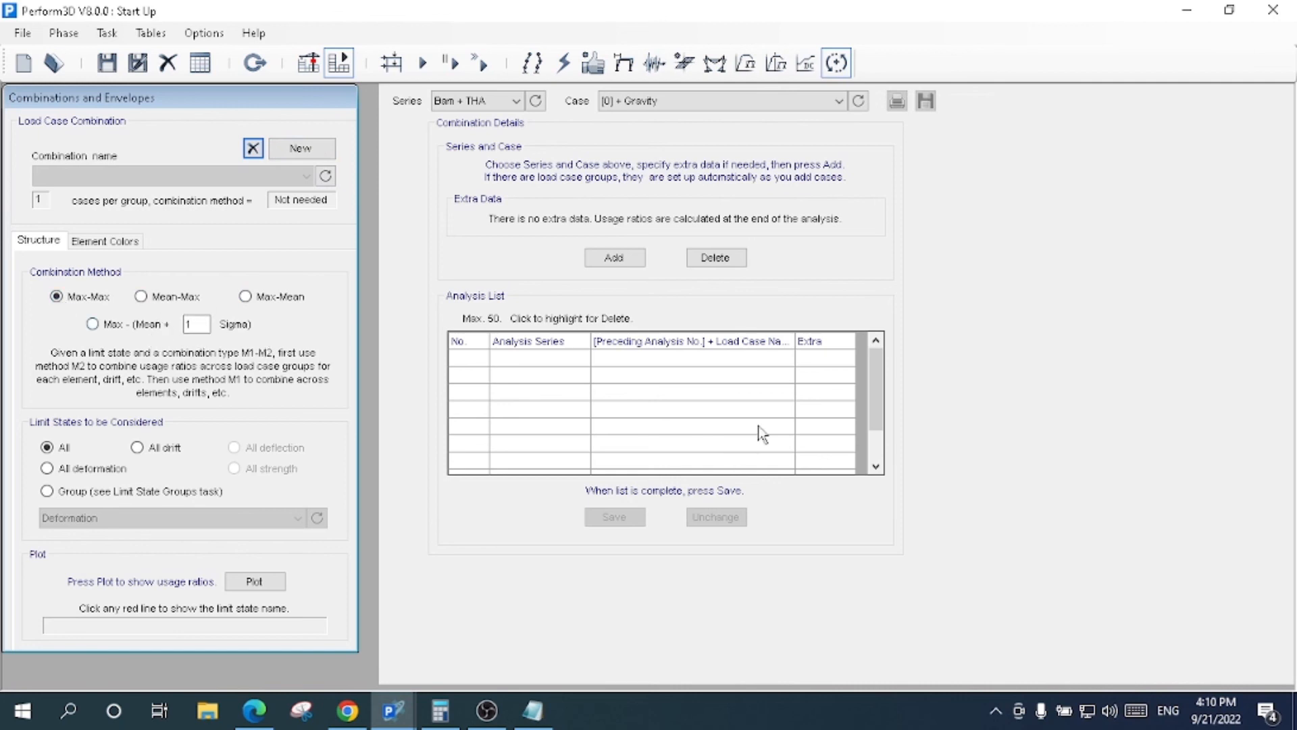
click(154, 299)
click(246, 299)
click(141, 297)
click(144, 492)
click(205, 523)
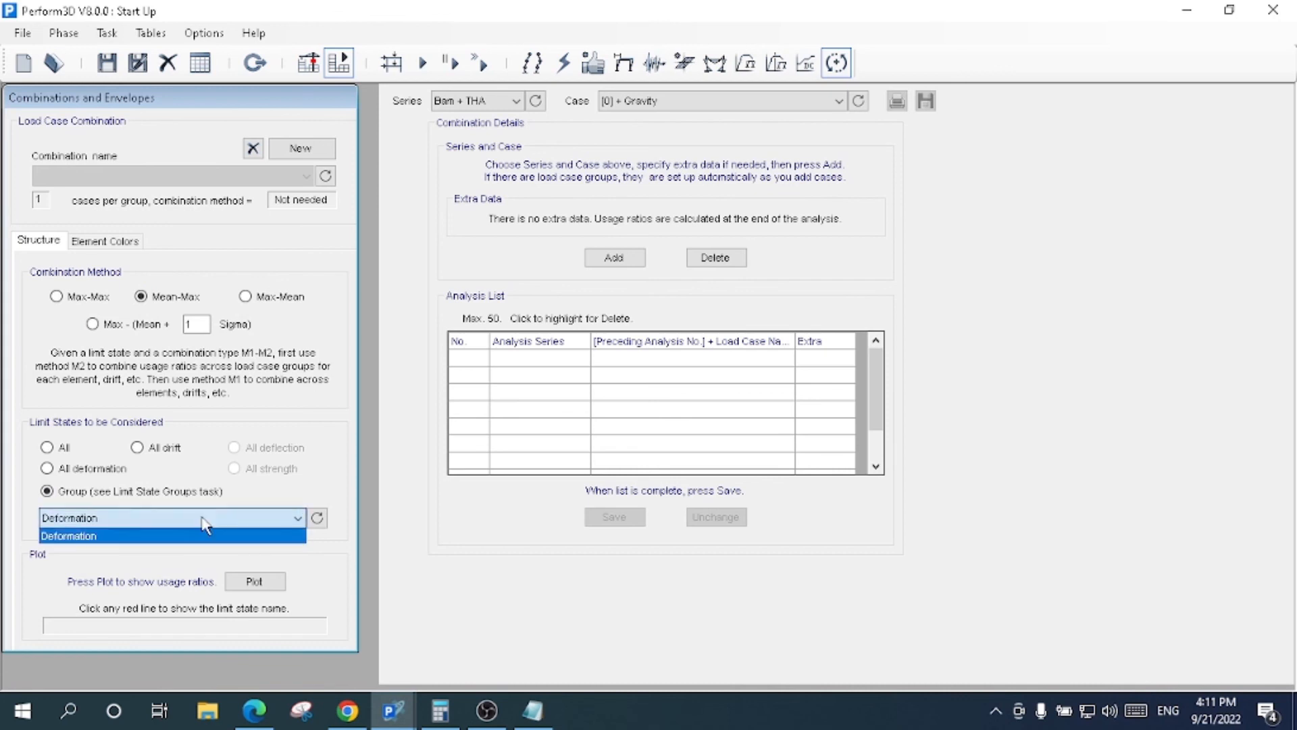
click(205, 523)
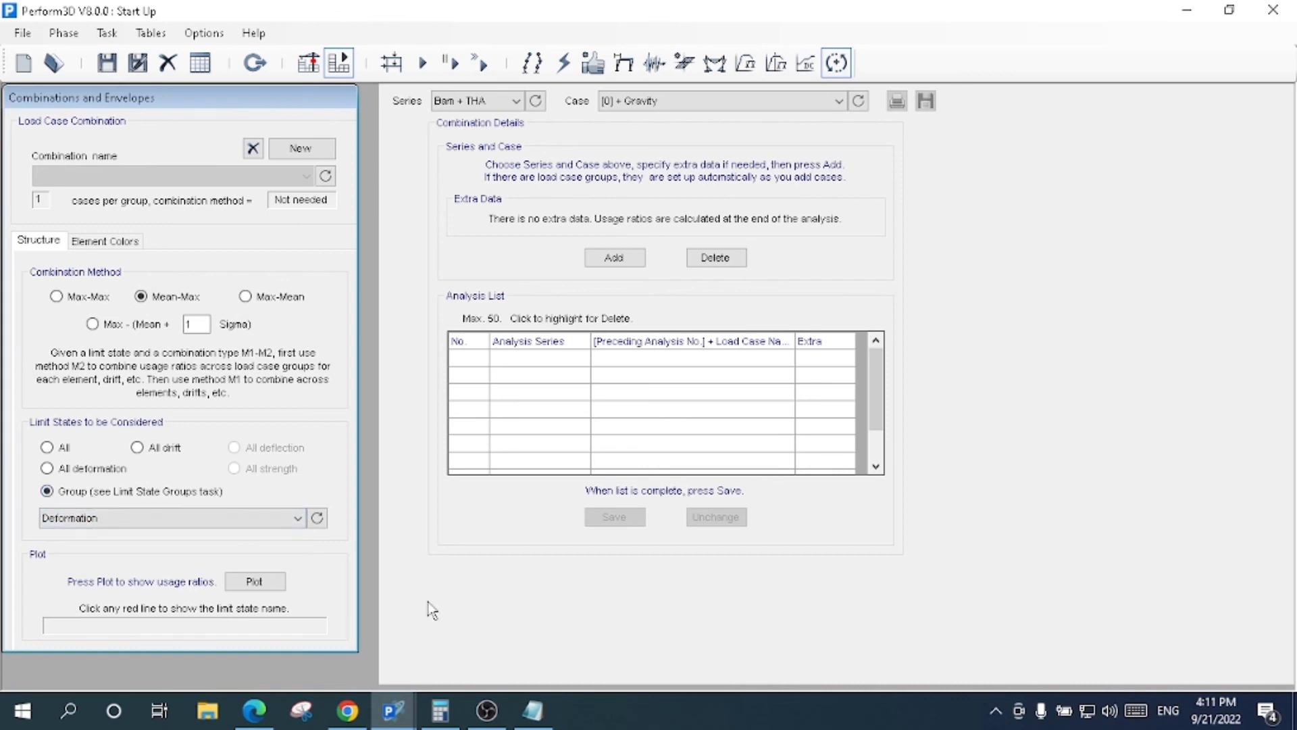